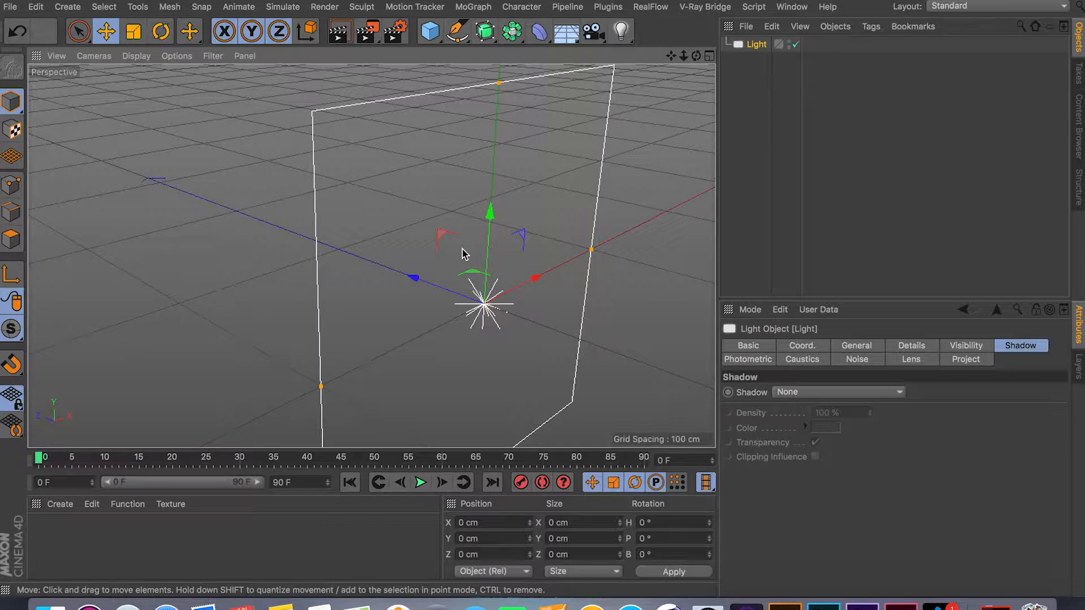
- Review the area light's general, detail and shadow settings, including the available shadow types, without changing them
{"action": "scroll", "coordinate": [462, 249], "scroll_direction": "down", "scroll_amount": 5}
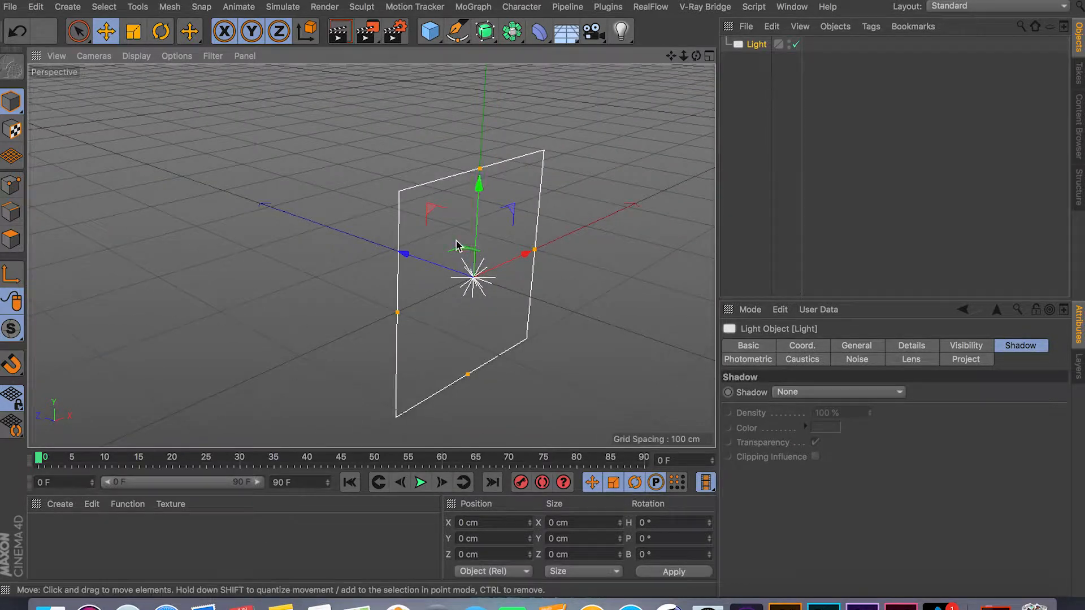
{"action": "middle_click_drag", "start_coordinate": [462, 244], "coordinate": [387, 245], "text": "alt"}
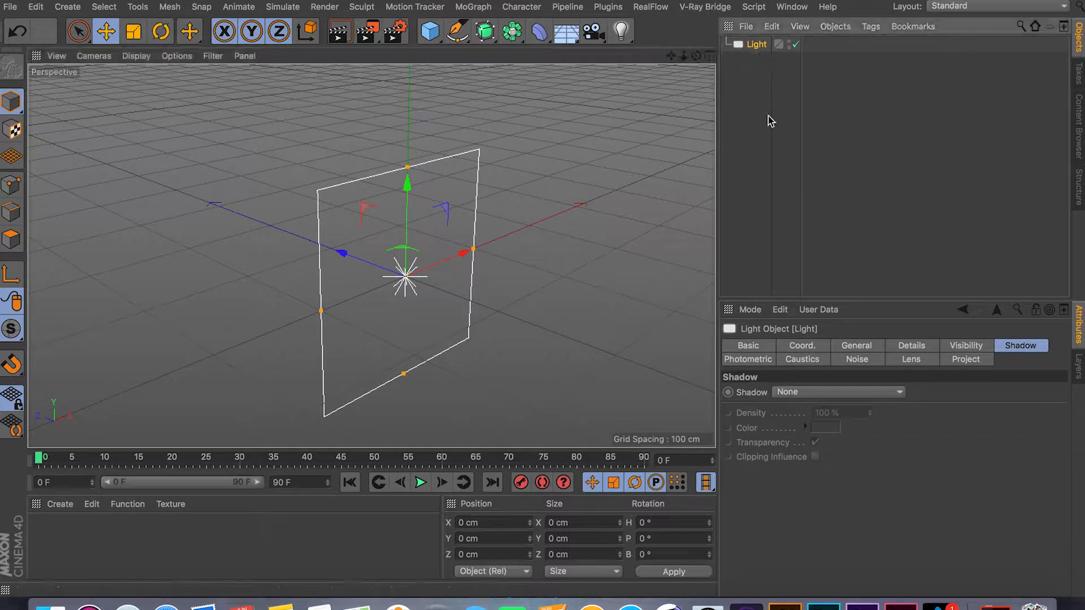
{"action": "left_click", "coordinate": [857, 346]}
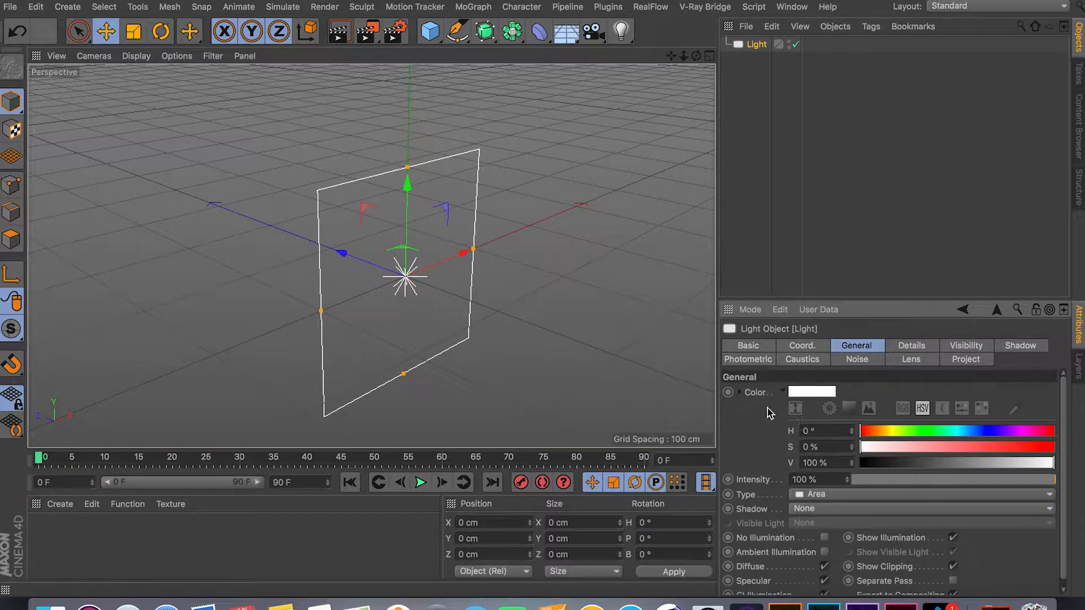
{"action": "left_click", "coordinate": [912, 349]}
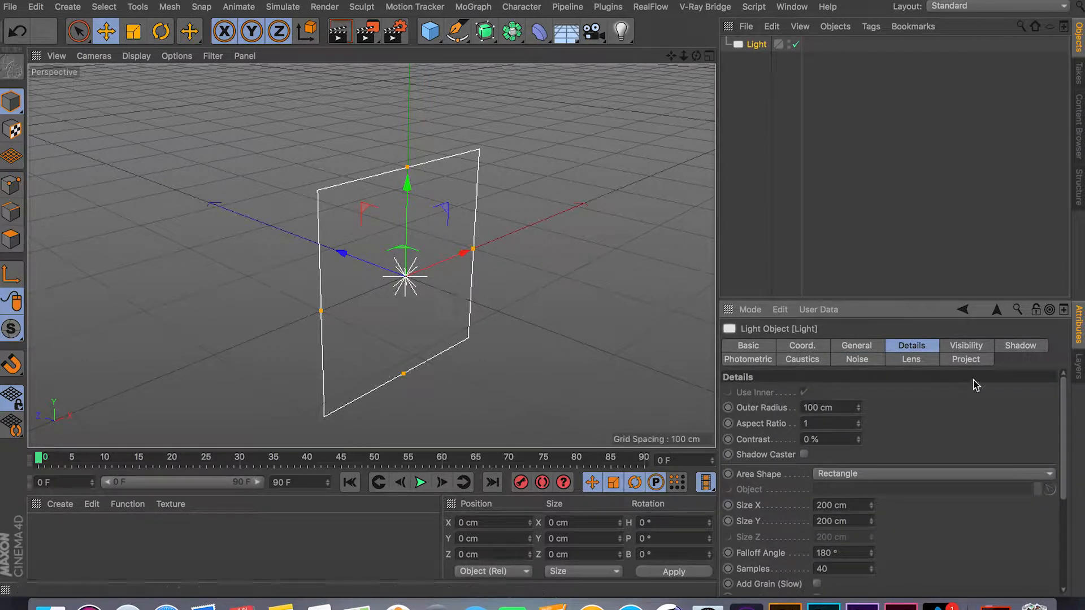
{"action": "left_click", "coordinate": [1024, 350]}
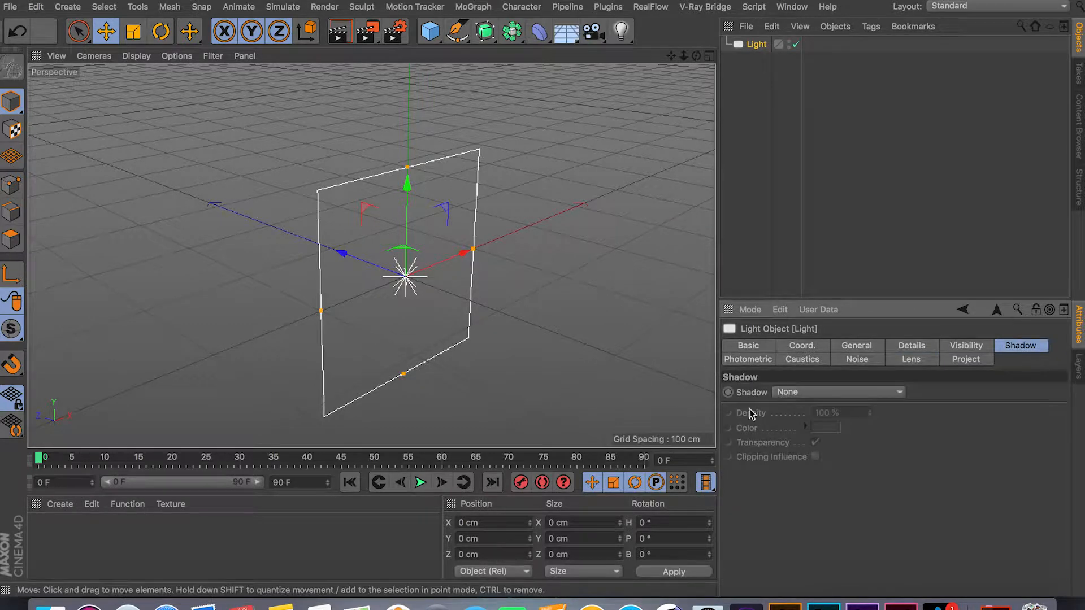
{"action": "left_click", "coordinate": [795, 395]}
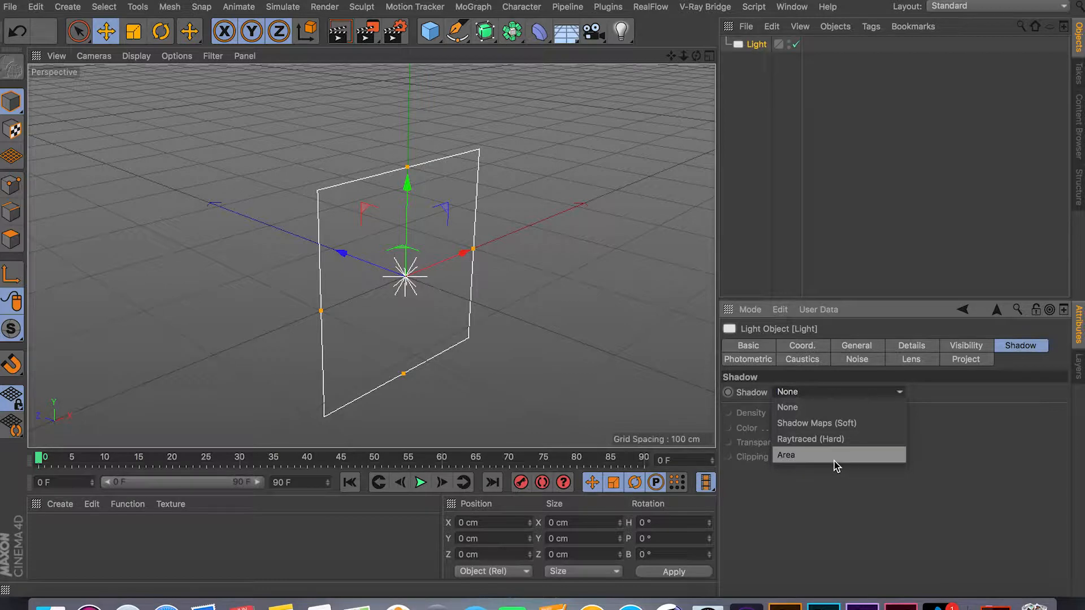
{"action": "left_click", "coordinate": [986, 446]}
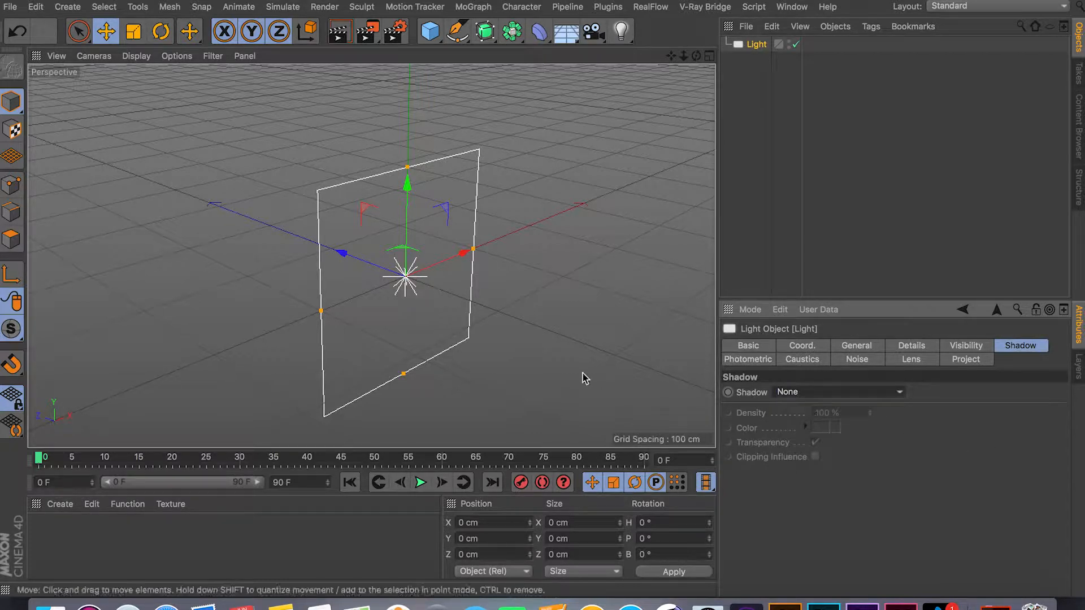
{"action": "scroll", "coordinate": [367, 271], "scroll_direction": "up", "scroll_amount": 5}
{"action": "scroll", "coordinate": [374, 274], "scroll_direction": "down", "scroll_amount": 4}
{"action": "left_click_drag", "start_coordinate": [341, 300], "coordinate": [370, 272], "text": "alt"}
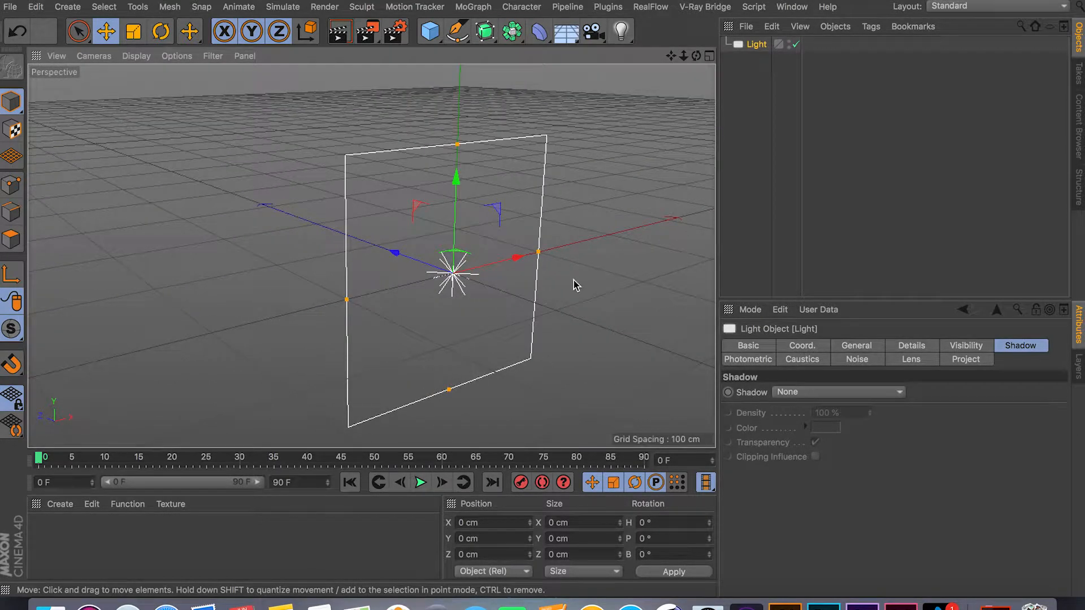
{"action": "scroll", "coordinate": [466, 272], "scroll_direction": "down", "scroll_amount": 5}
{"action": "scroll", "coordinate": [467, 273], "scroll_direction": "up", "scroll_amount": 4}
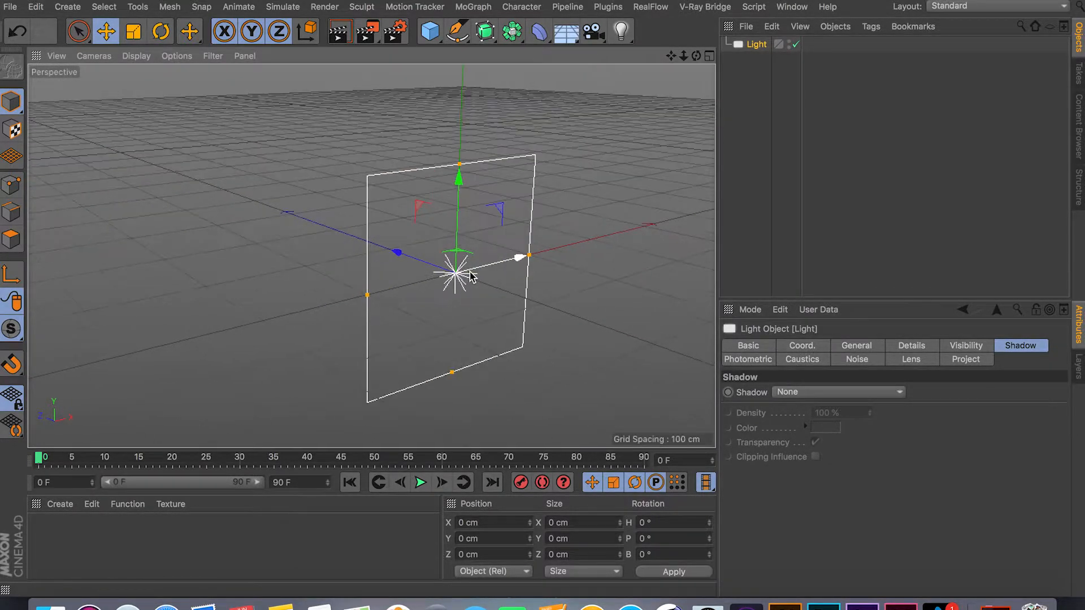
{"action": "left_click", "coordinate": [556, 276]}
{"action": "left_click_drag", "start_coordinate": [582, 273], "coordinate": [480, 291], "text": "alt"}
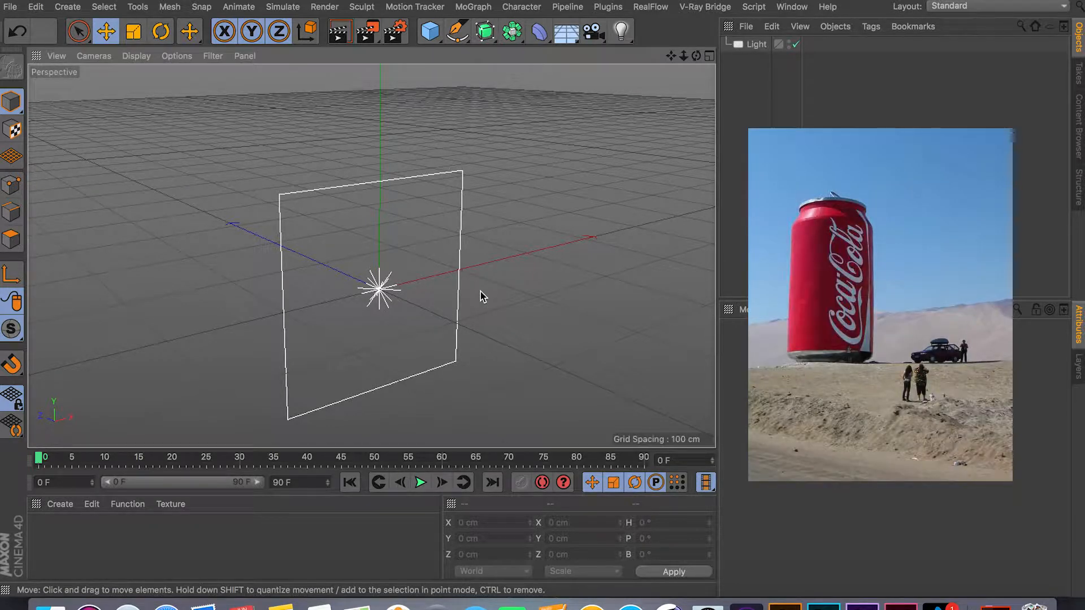
{"action": "scroll", "coordinate": [439, 211], "scroll_direction": "down", "scroll_amount": 3}
{"action": "scroll", "coordinate": [439, 213], "scroll_direction": "up", "scroll_amount": 3}
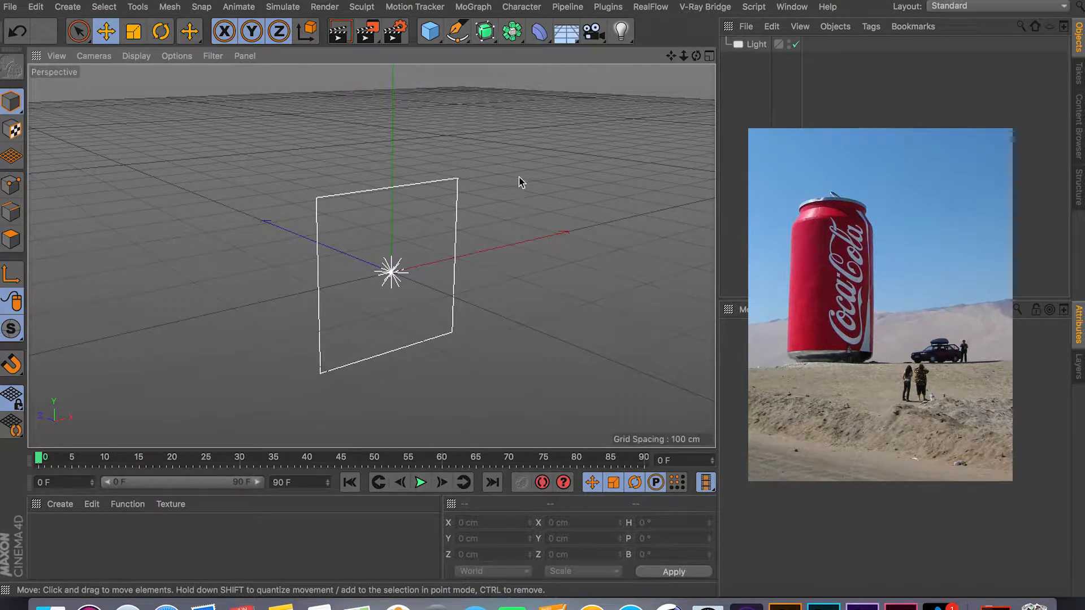
- Add a cylinder primitive at the scene origin
{"action": "left_click", "coordinate": [425, 35]}
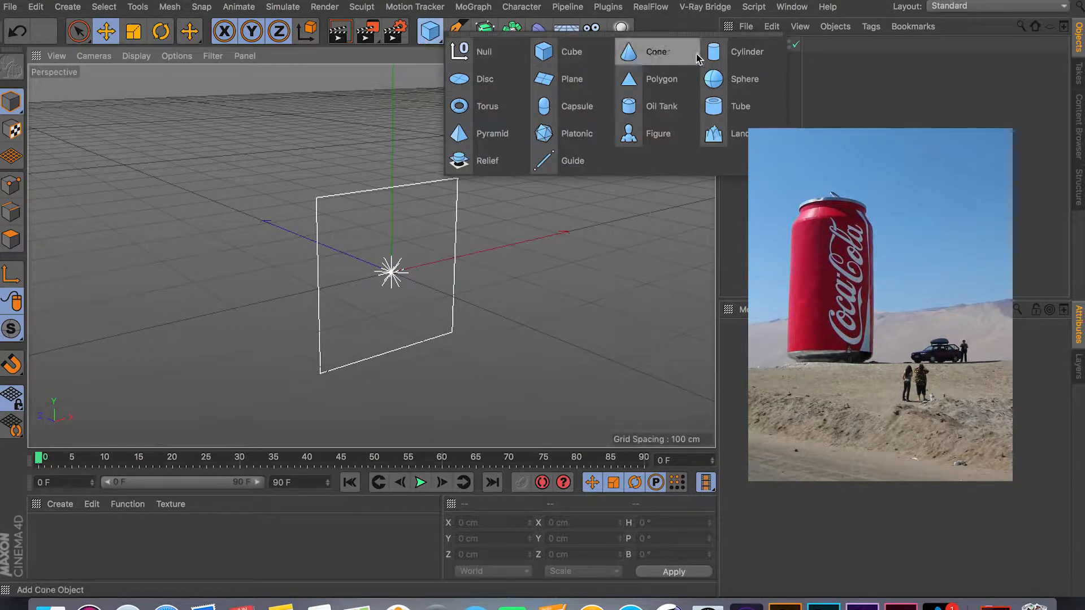
{"action": "left_click", "coordinate": [741, 56]}
{"action": "scroll", "coordinate": [366, 239], "scroll_direction": "down", "scroll_amount": 5}
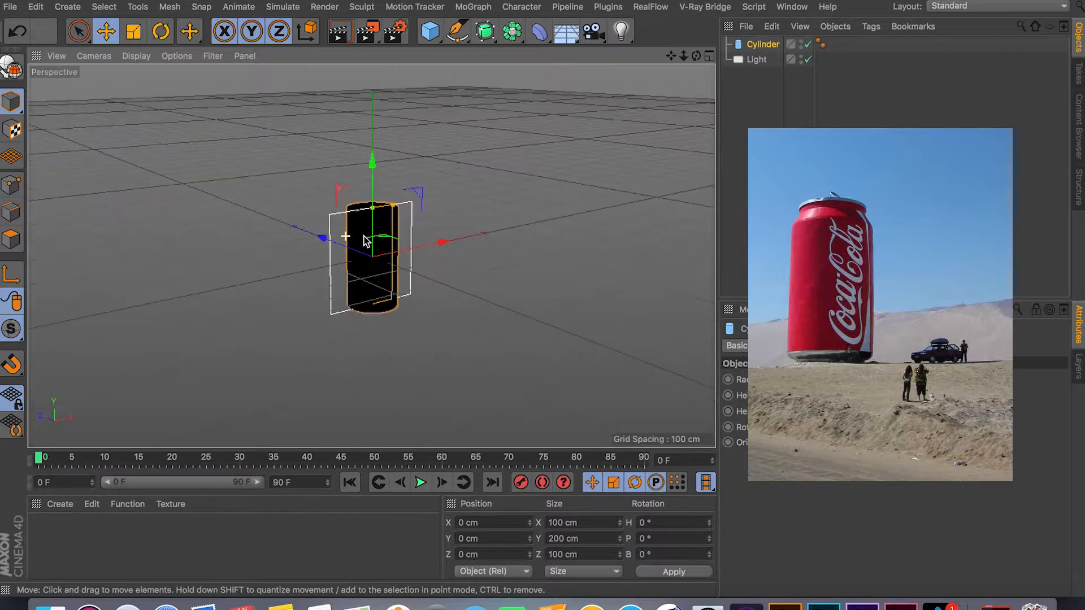
{"action": "scroll", "coordinate": [366, 238], "scroll_direction": "up", "scroll_amount": 9}
- Delete the area light from the scene
{"action": "left_click", "coordinate": [749, 64]}
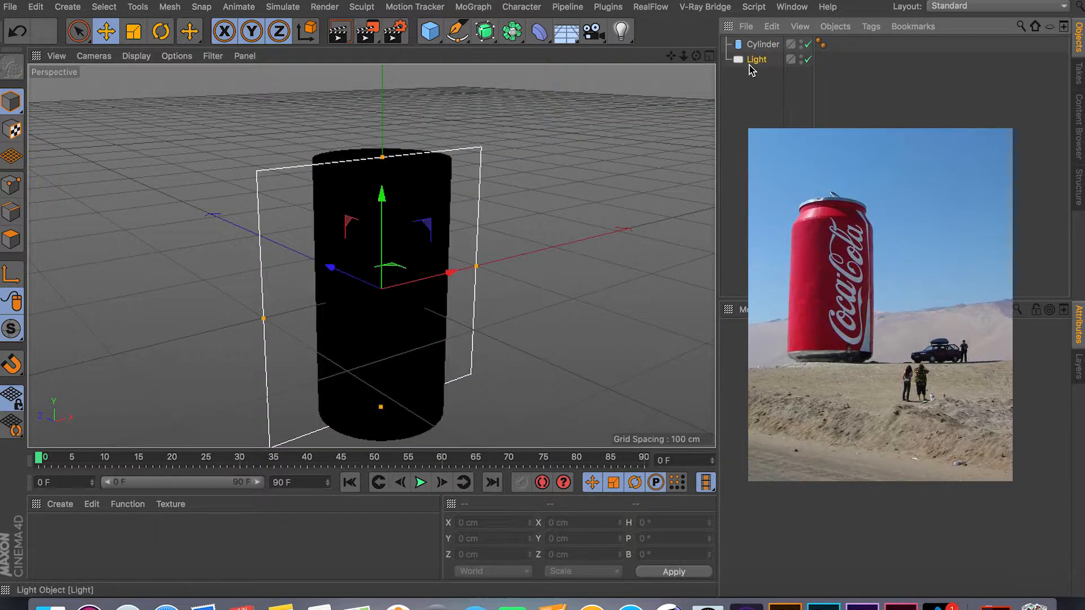
{"action": "key", "text": "Delete"}
{"action": "scroll", "coordinate": [389, 283], "scroll_direction": "down", "scroll_amount": 3}
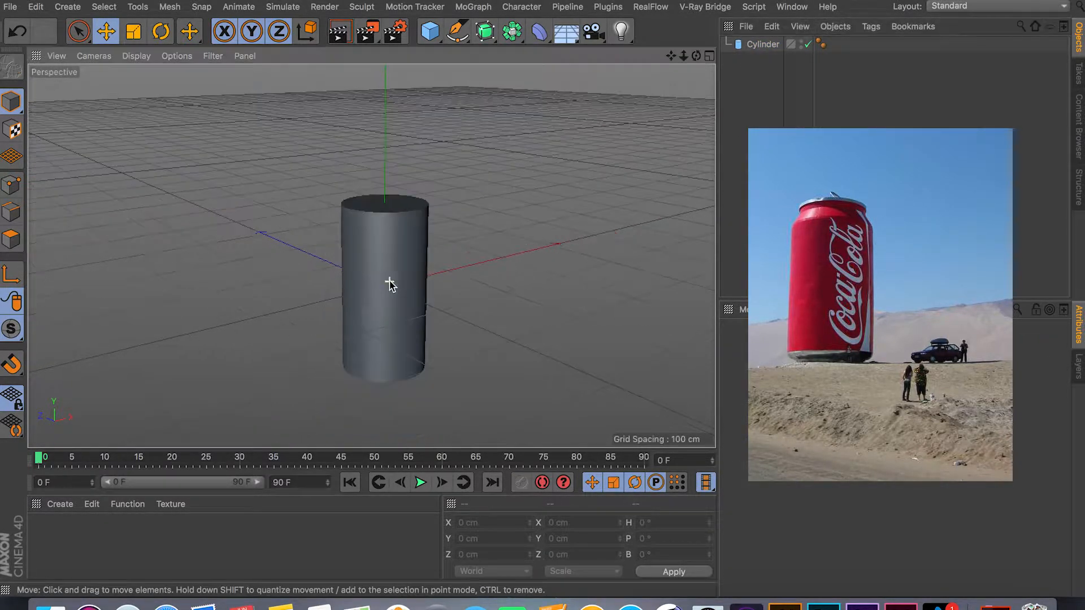
- Examine the cylinder's shape and proportions from a higher angle and at different distances
{"action": "middle_click_drag", "start_coordinate": [408, 292], "coordinate": [434, 247], "text": "alt"}
{"action": "scroll", "coordinate": [433, 248], "scroll_direction": "down", "scroll_amount": 3}
{"action": "scroll", "coordinate": [432, 248], "scroll_direction": "up", "scroll_amount": 8}
{"action": "left_click_drag", "start_coordinate": [427, 252], "coordinate": [458, 270], "text": "alt"}
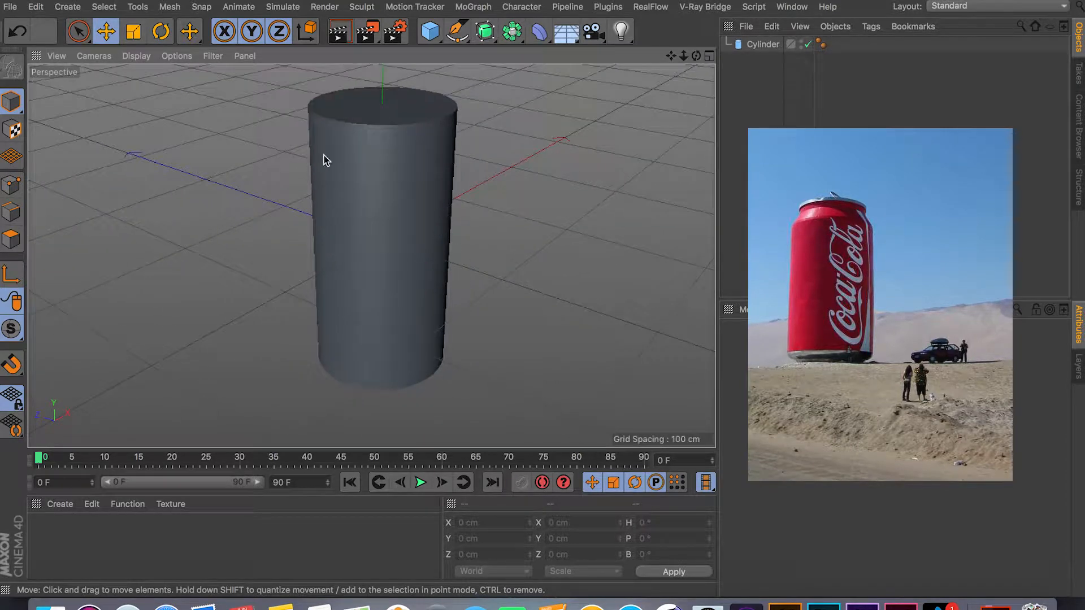
{"action": "scroll", "coordinate": [477, 232], "scroll_direction": "down", "scroll_amount": 2}
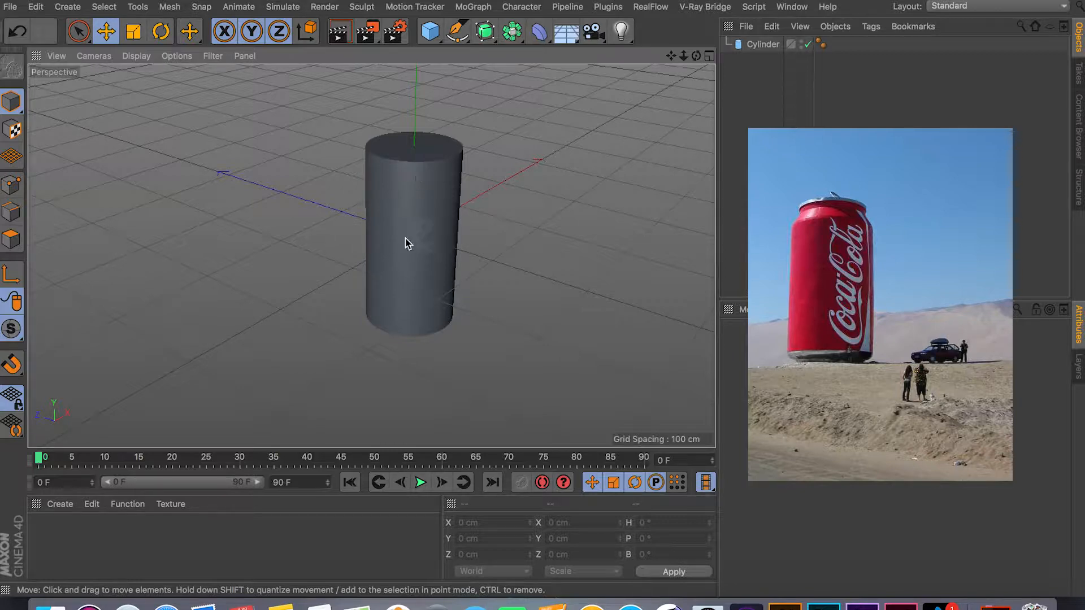
{"action": "scroll", "coordinate": [395, 221], "scroll_direction": "down", "scroll_amount": 2}
{"action": "scroll", "coordinate": [392, 214], "scroll_direction": "up", "scroll_amount": 3}
{"action": "left_click_drag", "start_coordinate": [392, 216], "coordinate": [429, 249], "text": "alt"}
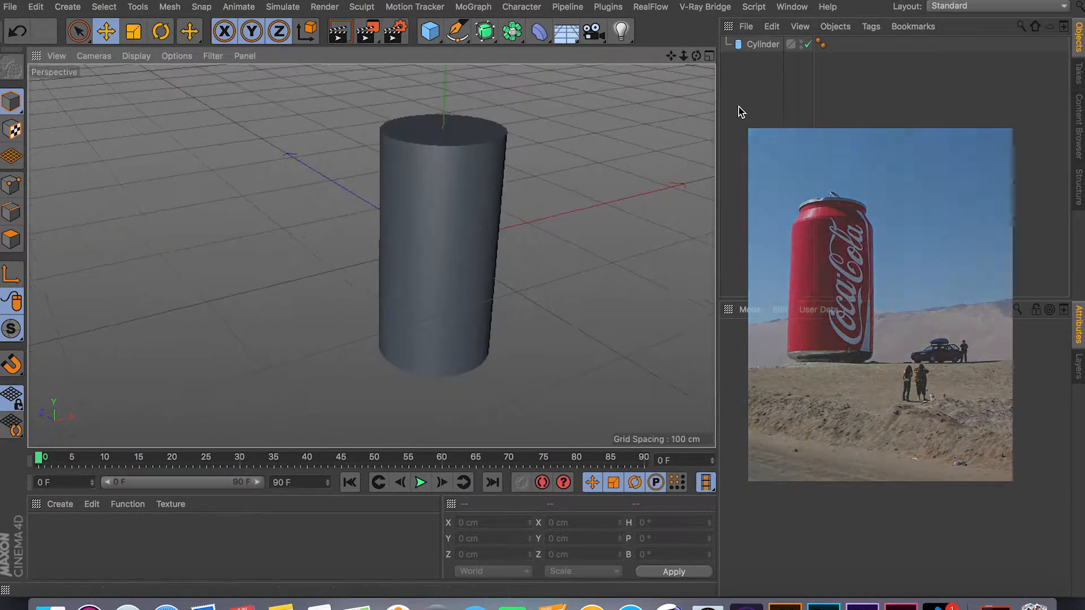
- Set the cylinder's height to 5 in
{"action": "left_click", "coordinate": [760, 44]}
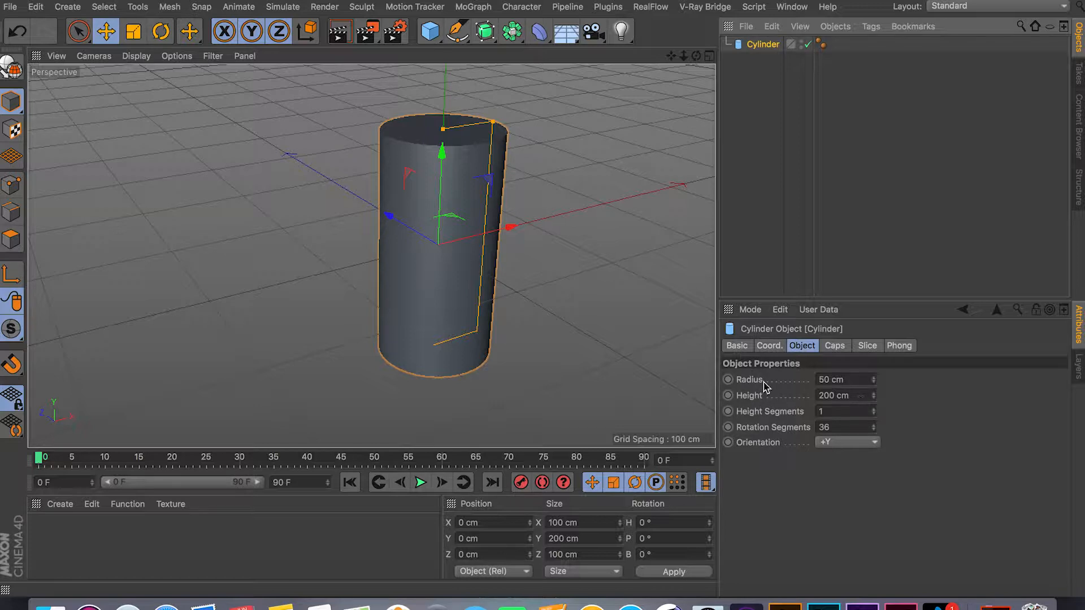
{"action": "left_click_drag", "start_coordinate": [858, 382], "coordinate": [813, 394]}
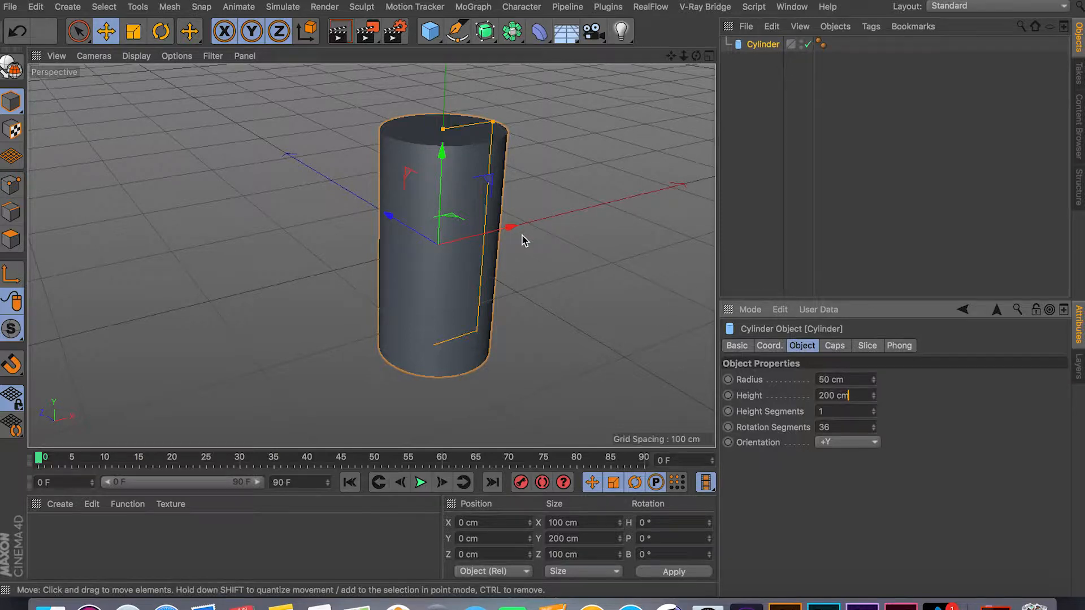
{"action": "scroll", "coordinate": [521, 237], "scroll_direction": "down", "scroll_amount": 2}
{"action": "scroll", "coordinate": [520, 237], "scroll_direction": "up", "scroll_amount": 3}
{"action": "scroll", "coordinate": [479, 227], "scroll_direction": "down", "scroll_amount": 2}
{"action": "scroll", "coordinate": [422, 266], "scroll_direction": "up", "scroll_amount": 1}
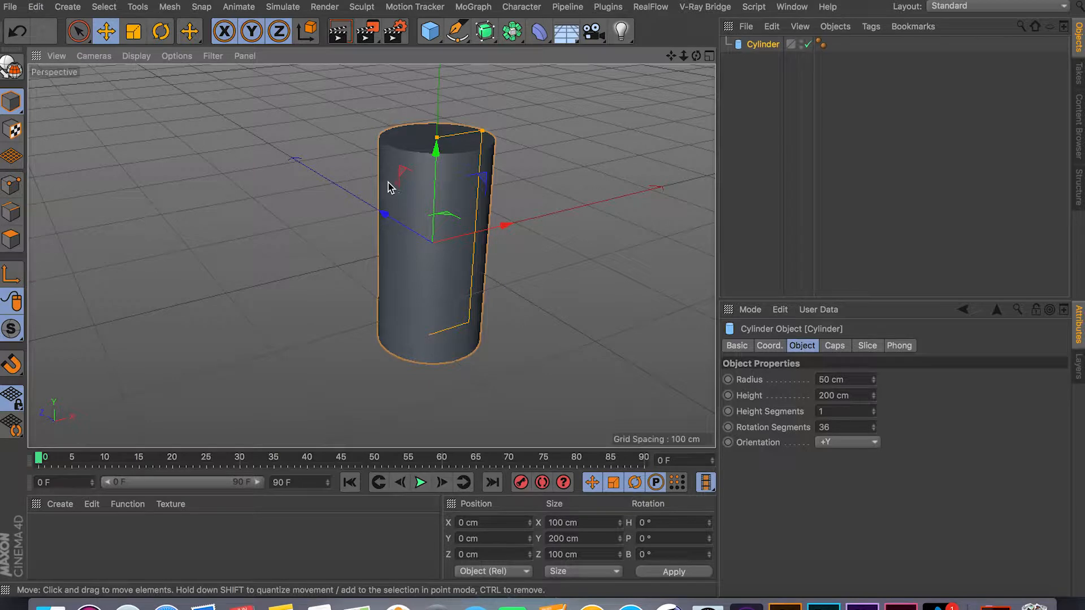
{"action": "double_click", "coordinate": [835, 397]}
{"action": "type", "text": "6"}
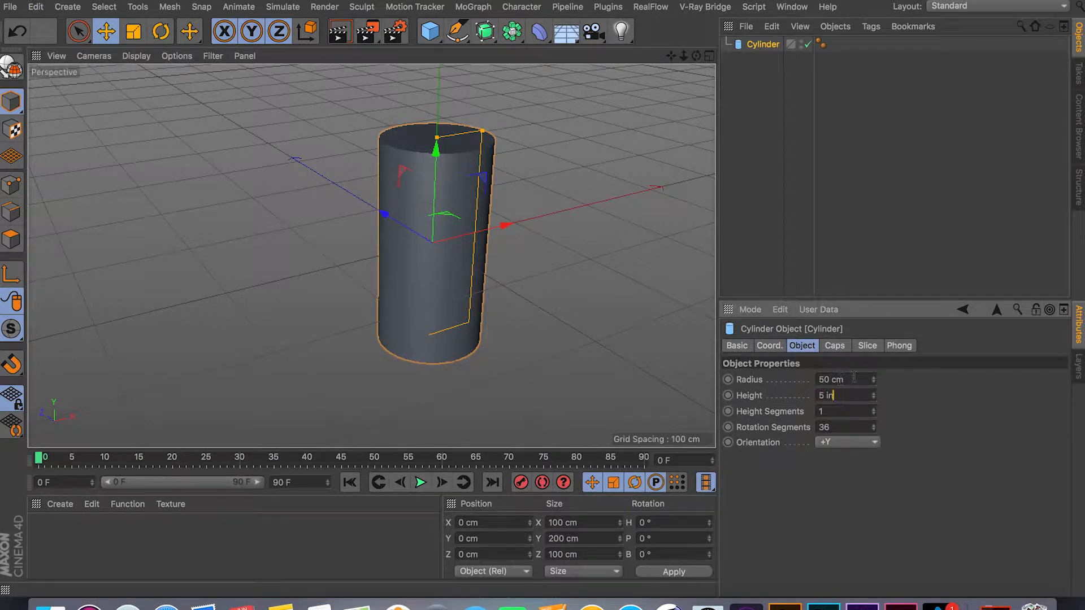
- Set the cylinder's radius to 5.08 cm
{"action": "left_click", "coordinate": [855, 377]}
{"action": "left_click_drag", "start_coordinate": [855, 377], "coordinate": [774, 385]}
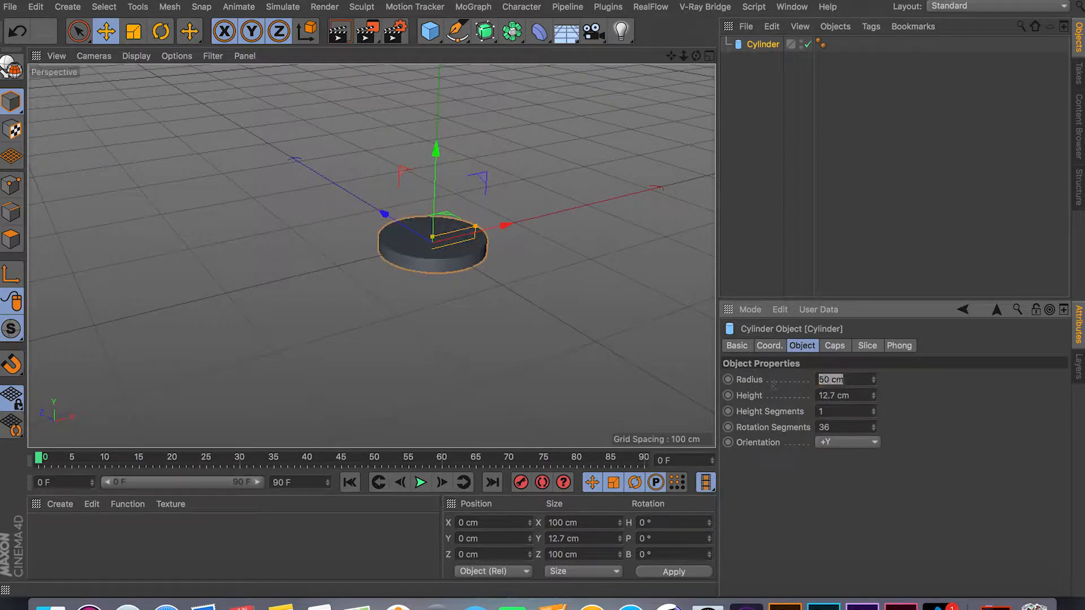
{"action": "type", "text": "1"}
{"action": "left_click", "coordinate": [853, 393]}
- Examine the resized cylinder's real-world scale against the grid from close up and far away
{"action": "scroll", "coordinate": [503, 267], "scroll_direction": "down", "scroll_amount": 5}
{"action": "scroll", "coordinate": [472, 259], "scroll_direction": "up", "scroll_amount": 10}
{"action": "left_click_drag", "start_coordinate": [409, 235], "coordinate": [431, 237], "text": "alt"}
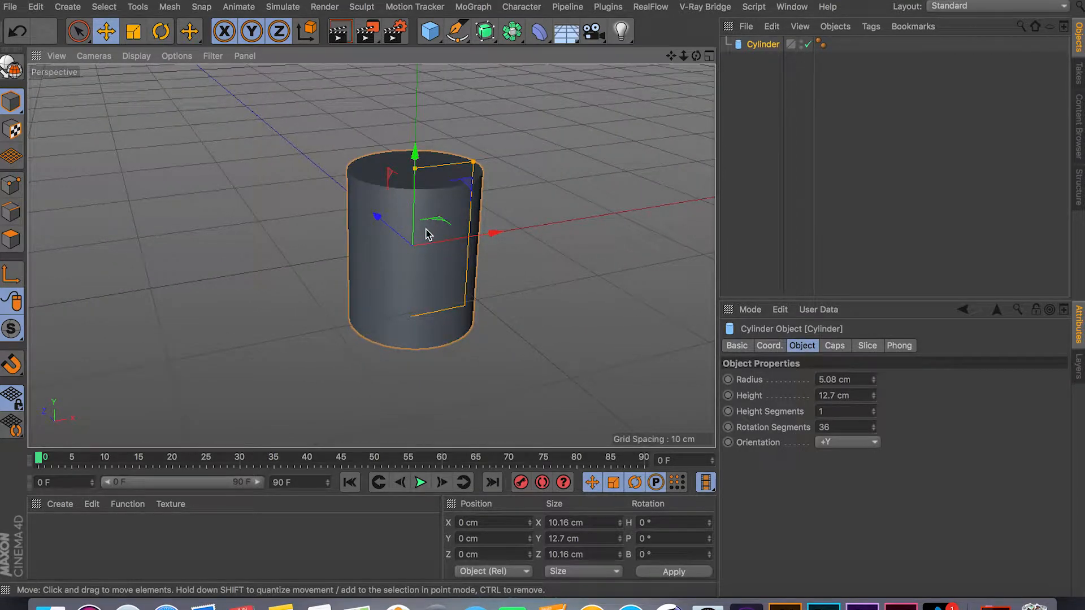
{"action": "scroll", "coordinate": [421, 231], "scroll_direction": "down", "scroll_amount": 2}
{"action": "scroll", "coordinate": [413, 229], "scroll_direction": "up", "scroll_amount": 6}
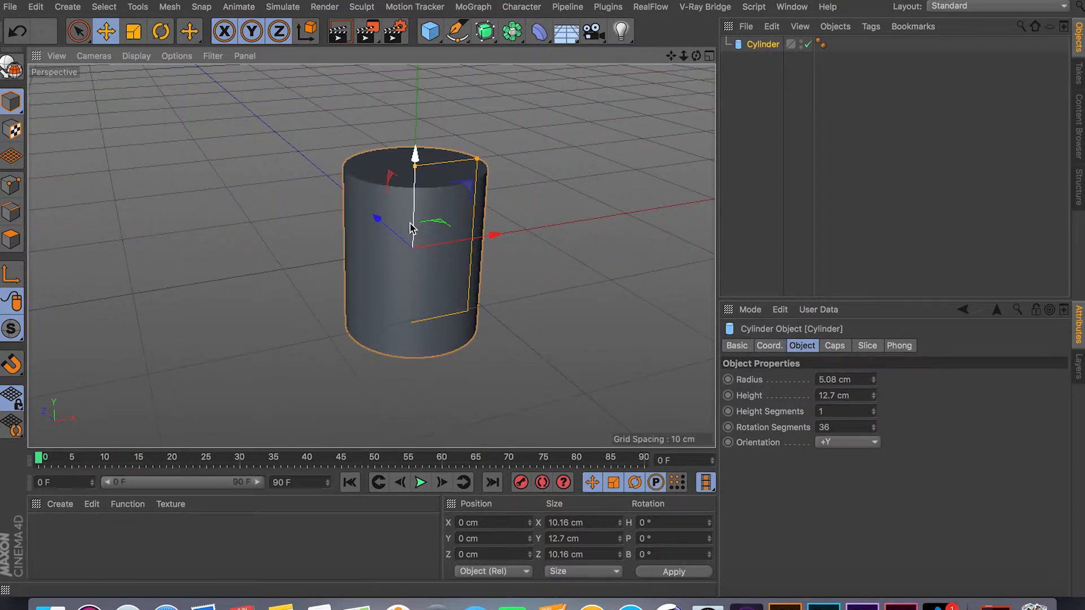
{"action": "scroll", "coordinate": [410, 227], "scroll_direction": "down", "scroll_amount": 8}
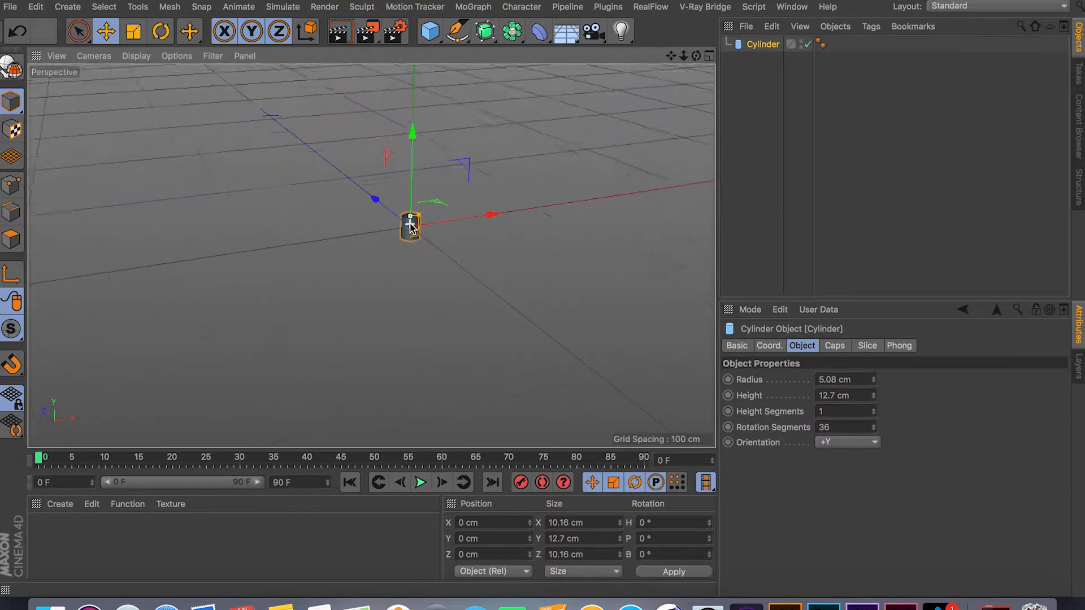
{"action": "scroll", "coordinate": [411, 226], "scroll_direction": "up", "scroll_amount": 2}
{"action": "scroll", "coordinate": [411, 226], "scroll_direction": "up", "scroll_amount": 6}
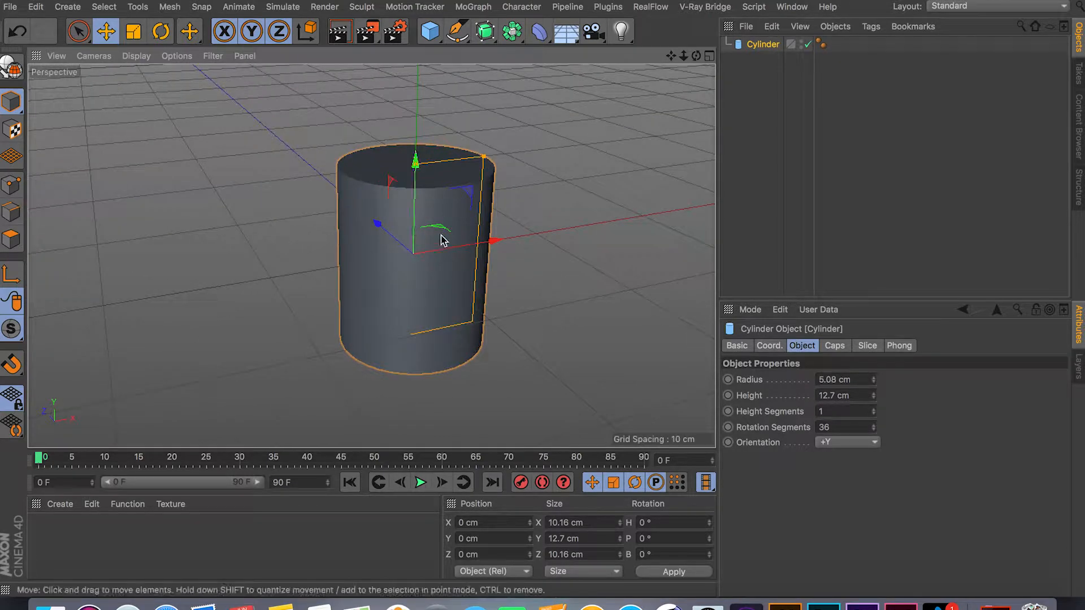
{"action": "scroll", "coordinate": [398, 252], "scroll_direction": "down", "scroll_amount": 10}
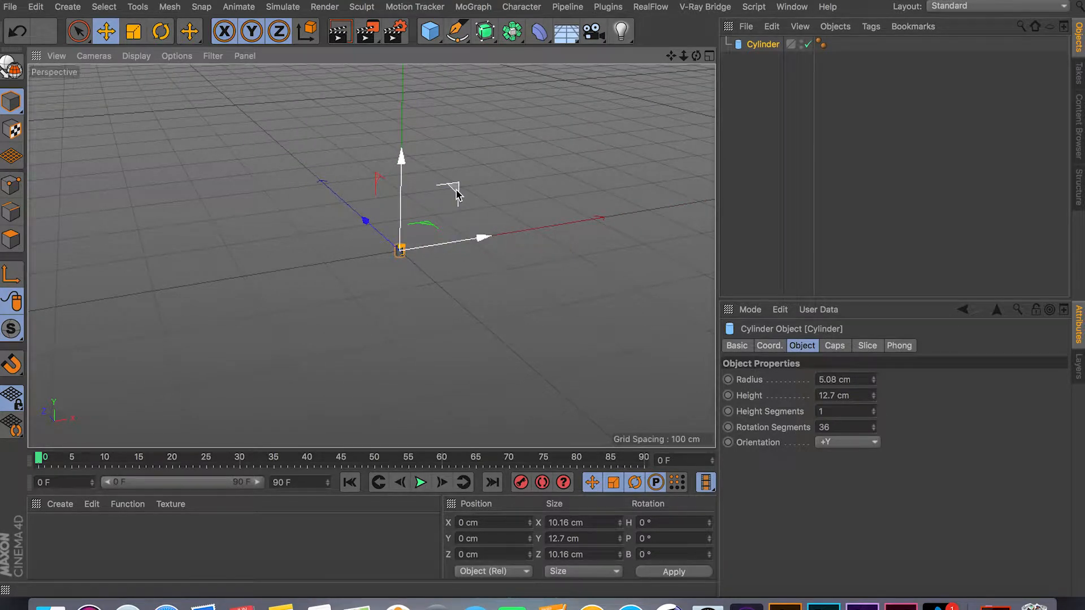
{"action": "scroll", "coordinate": [435, 224], "scroll_direction": "up", "scroll_amount": 5}
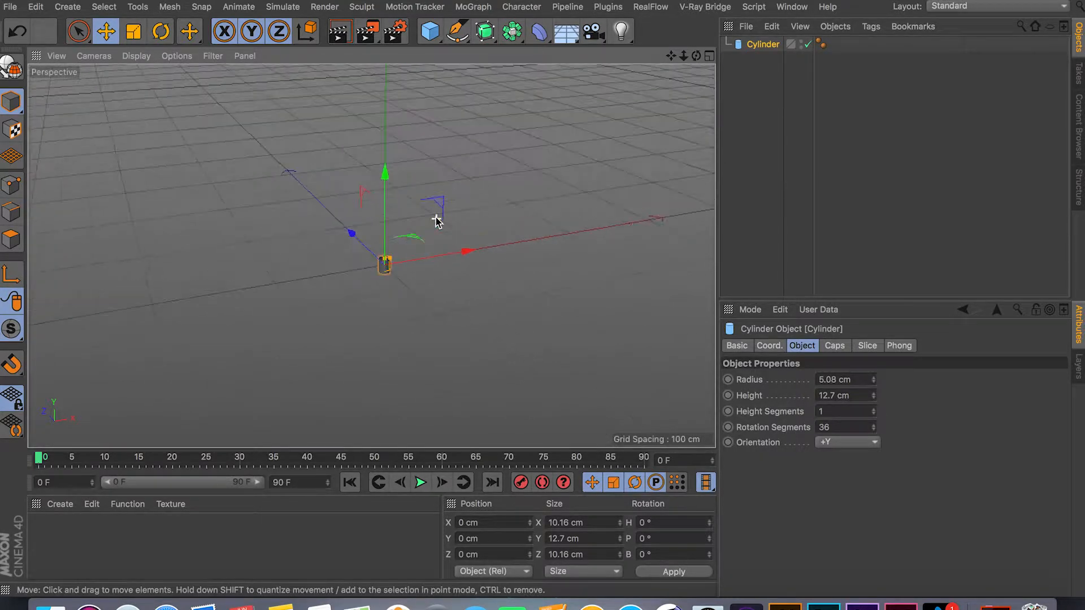
{"action": "scroll", "coordinate": [350, 313], "scroll_direction": "up", "scroll_amount": 5}
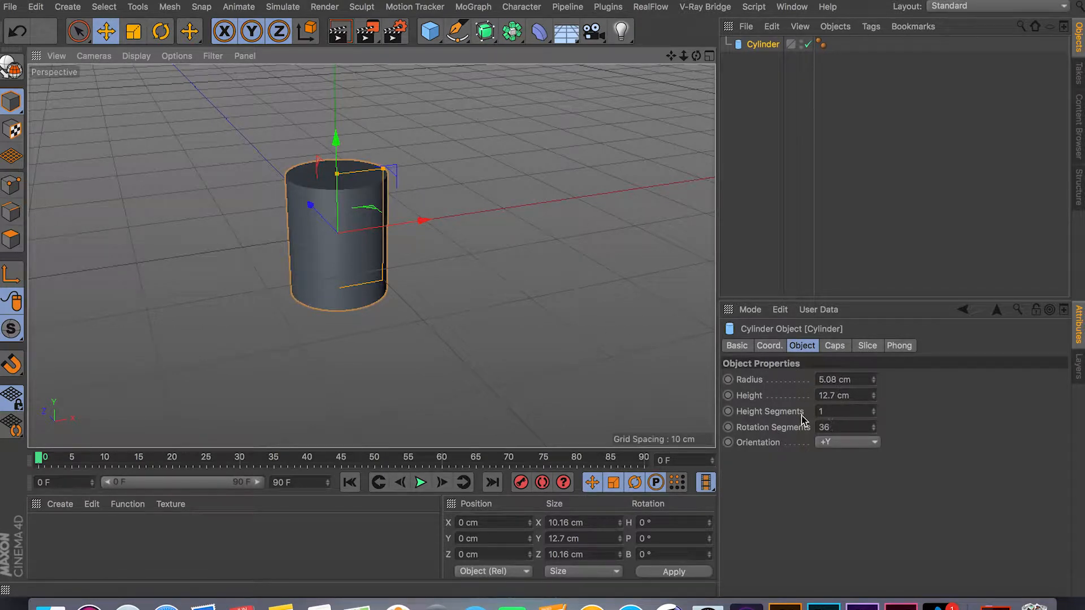
{"action": "left_click", "coordinate": [859, 379]}
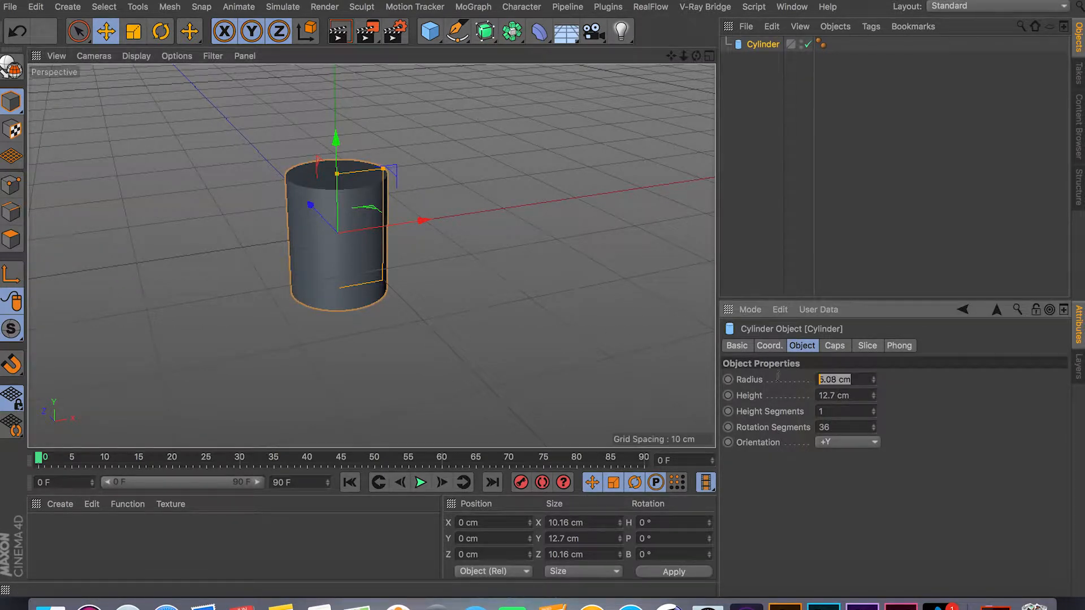
{"action": "left_click", "coordinate": [860, 396]}
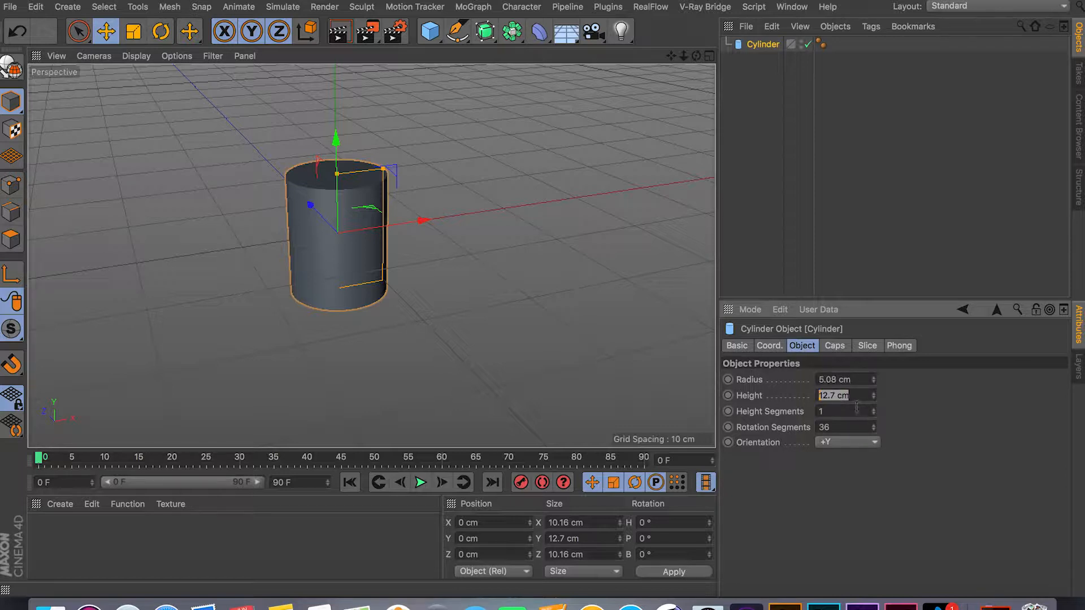
{"action": "left_click", "coordinate": [856, 378]}
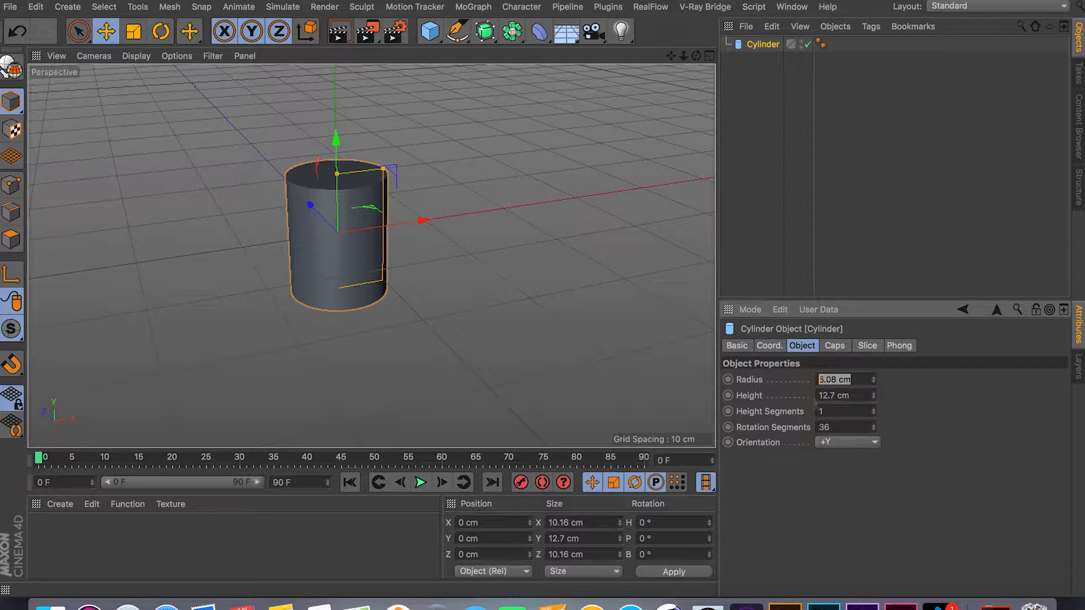
{"action": "left_click", "coordinate": [862, 395]}
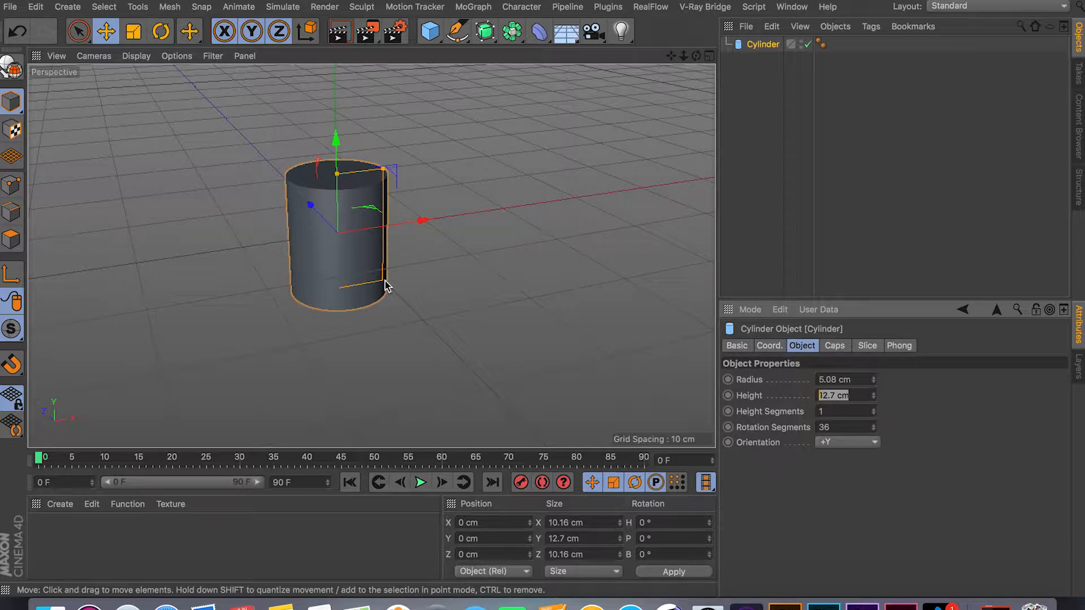
{"action": "scroll", "coordinate": [363, 263], "scroll_direction": "down", "scroll_amount": 5}
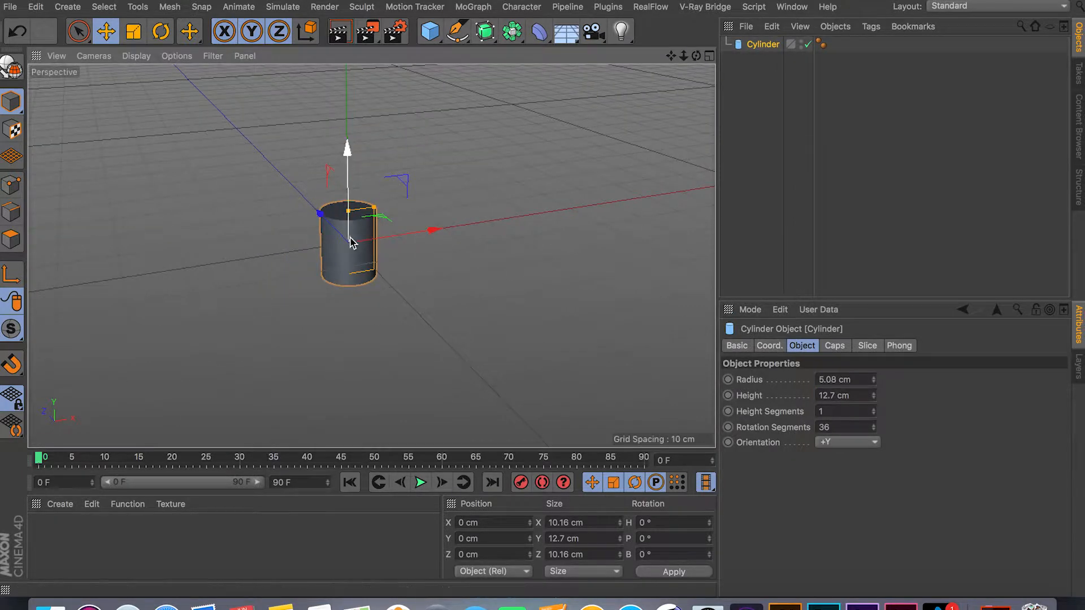
- Add a 400 by 400 cm plane to the scene as a floor for the cylinder
{"action": "scroll", "coordinate": [347, 236], "scroll_direction": "up", "scroll_amount": 5}
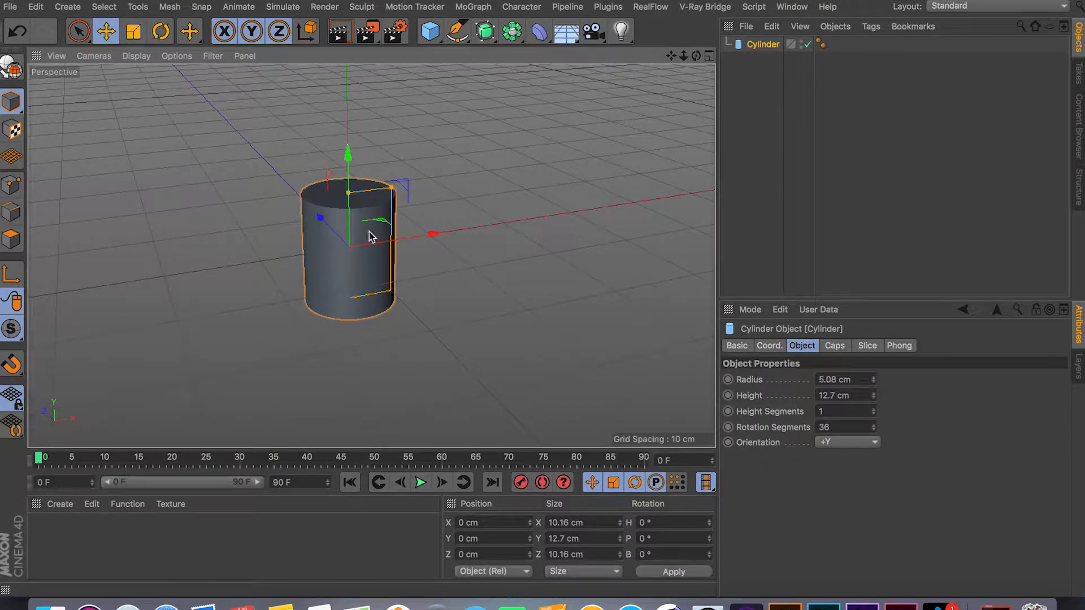
{"action": "scroll", "coordinate": [364, 263], "scroll_direction": "up", "scroll_amount": 5}
{"action": "scroll", "coordinate": [363, 259], "scroll_direction": "down", "scroll_amount": 5}
{"action": "left_click", "coordinate": [431, 32]}
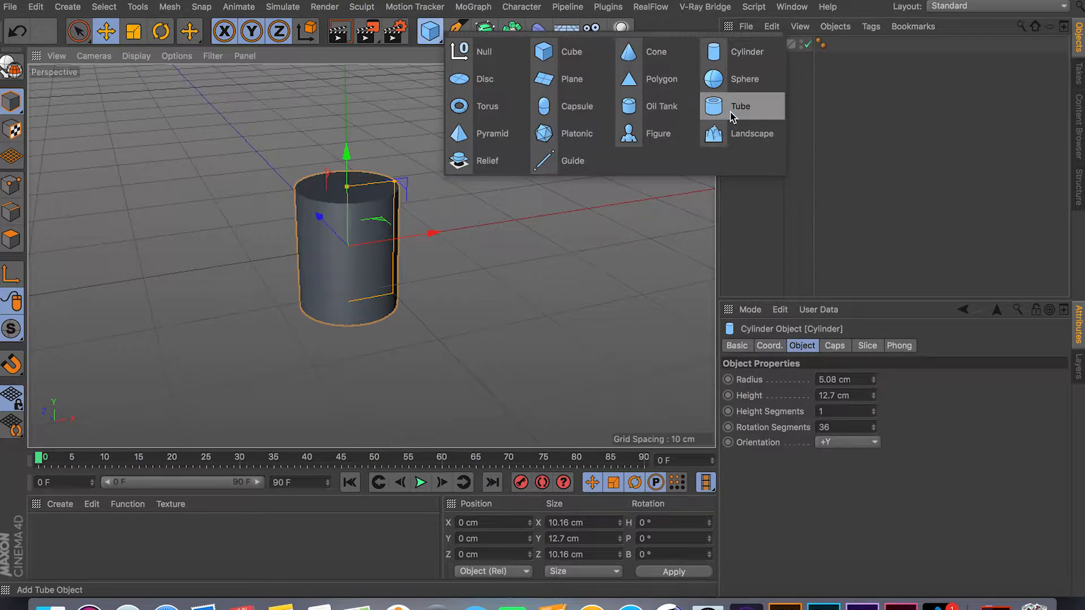
{"action": "left_click", "coordinate": [562, 79]}
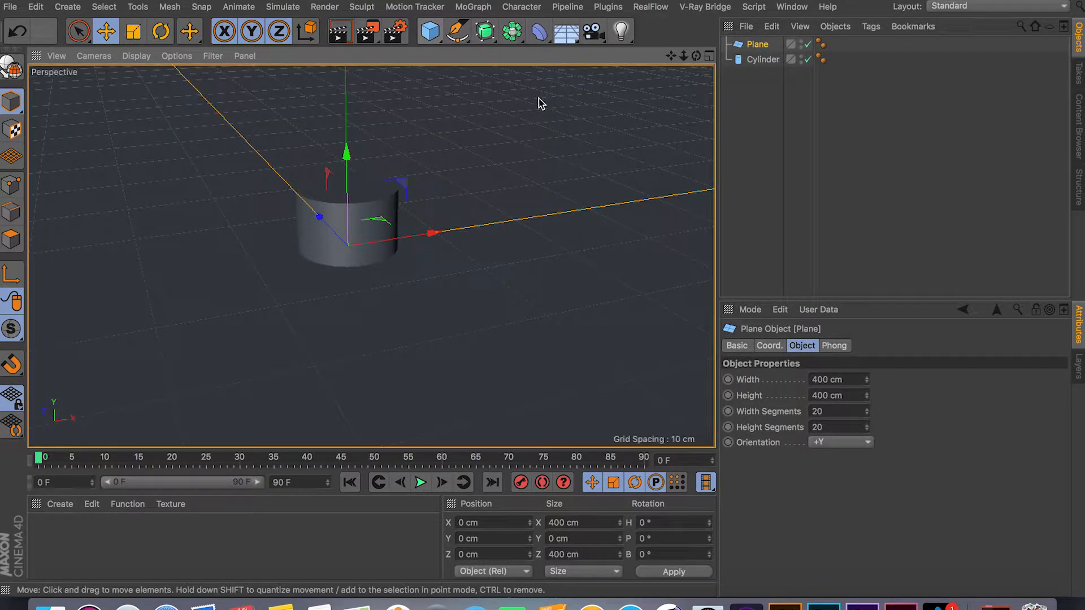
{"action": "scroll", "coordinate": [394, 230], "scroll_direction": "down", "scroll_amount": 3}
{"action": "scroll", "coordinate": [395, 232], "scroll_direction": "up", "scroll_amount": 6}
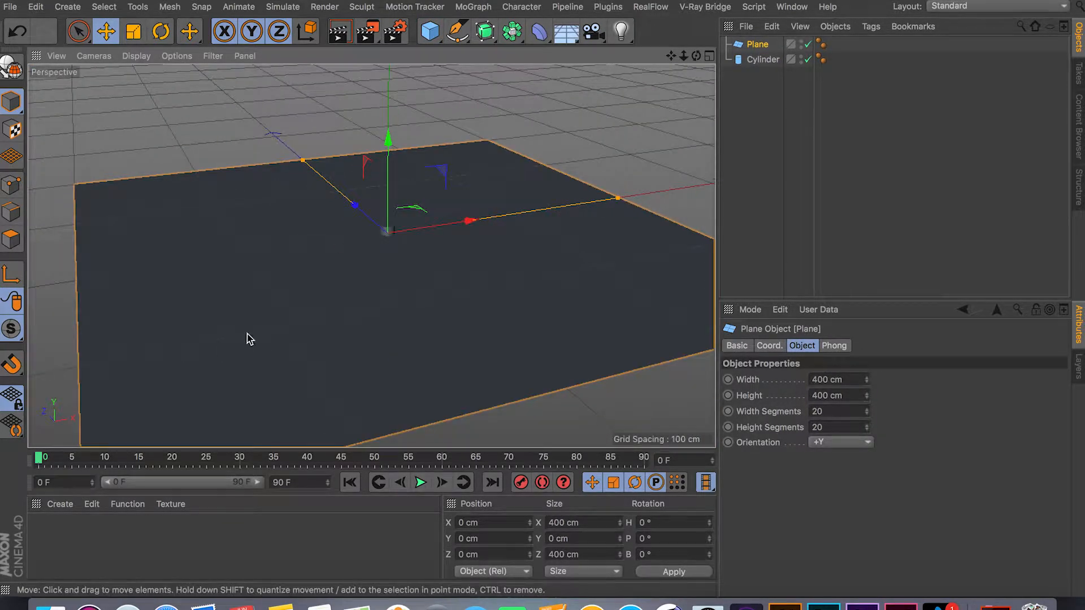
{"action": "scroll", "coordinate": [375, 239], "scroll_direction": "up", "scroll_amount": 3}
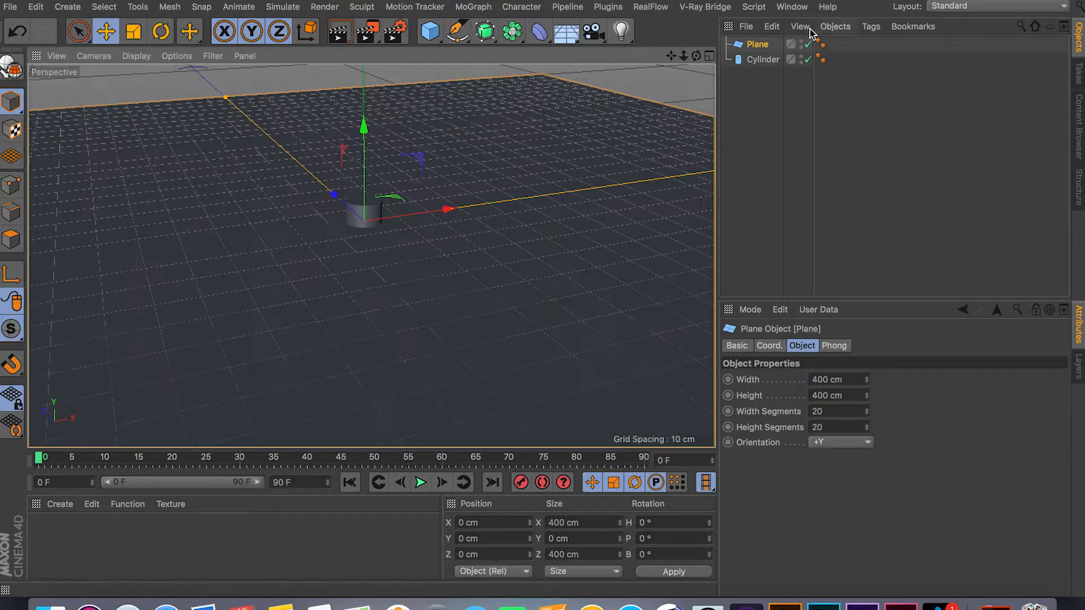
- Lower the plane to about -6.15 cm in Y so it meets the cylinder's base
{"action": "scroll", "coordinate": [367, 206], "scroll_direction": "up", "scroll_amount": 5}
{"action": "left_click_drag", "start_coordinate": [362, 207], "coordinate": [366, 308]}
{"action": "middle_click_drag", "start_coordinate": [377, 302], "coordinate": [377, 221], "text": "alt"}
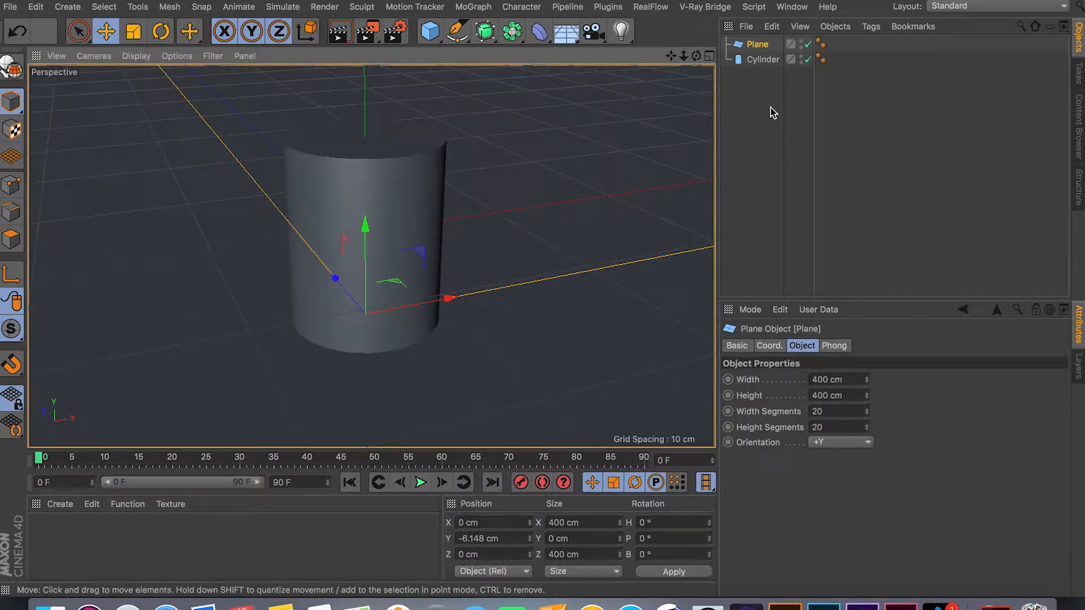
- Enable a fillet on the cylinder's caps with 5 segments and a 1 cm radius
{"action": "left_click", "coordinate": [769, 61]}
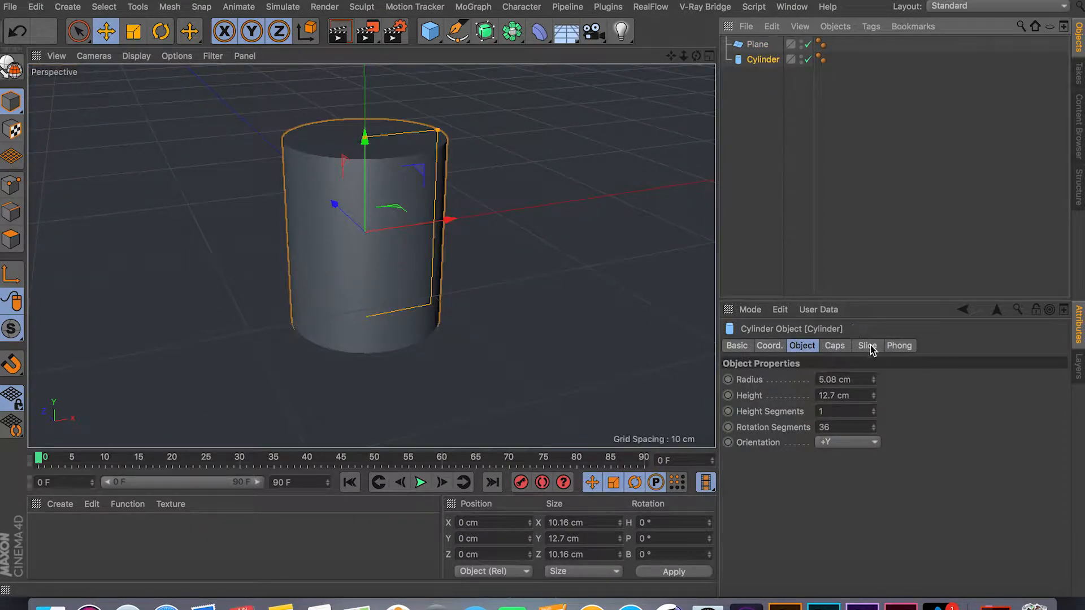
{"action": "left_click", "coordinate": [835, 347]}
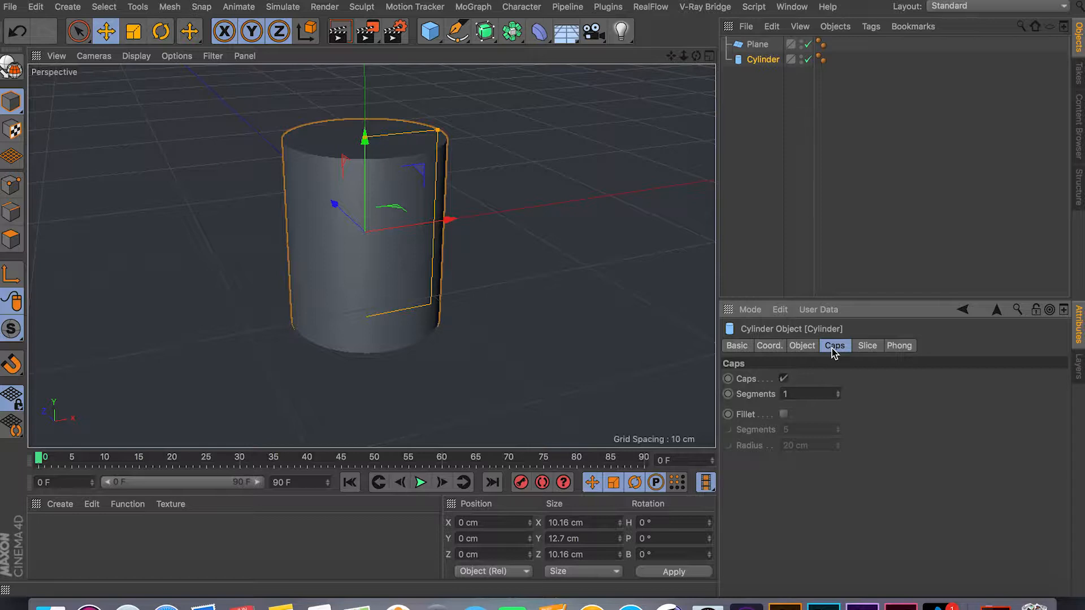
{"action": "left_click", "coordinate": [784, 414]}
{"action": "double_click", "coordinate": [813, 429]}
{"action": "double_click", "coordinate": [817, 445]}
{"action": "type", "text": "1"}
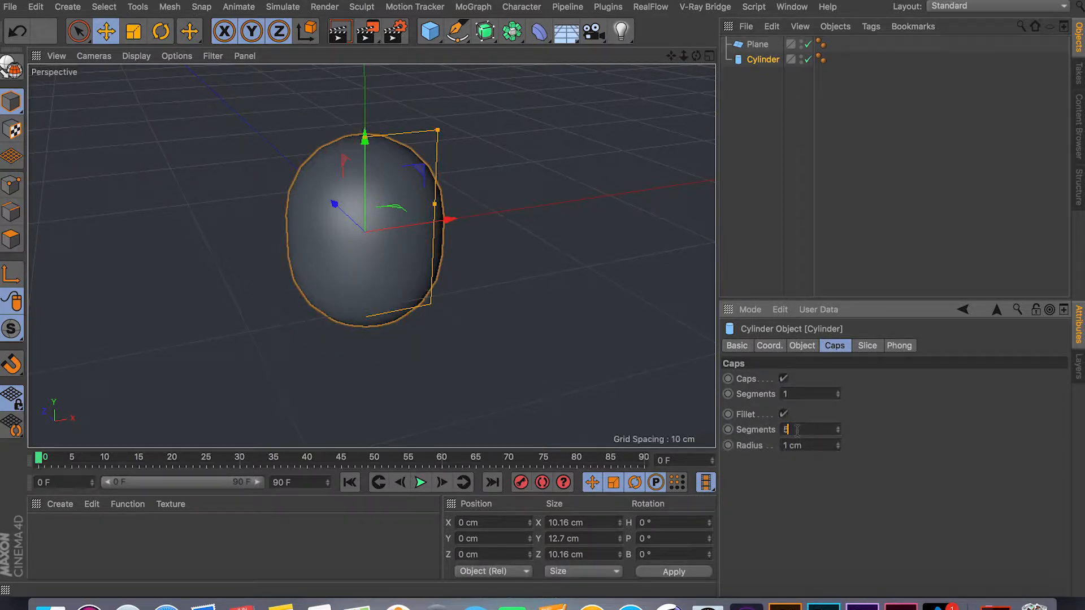
{"action": "key", "text": "Return"}
{"action": "double_click", "coordinate": [787, 430]}
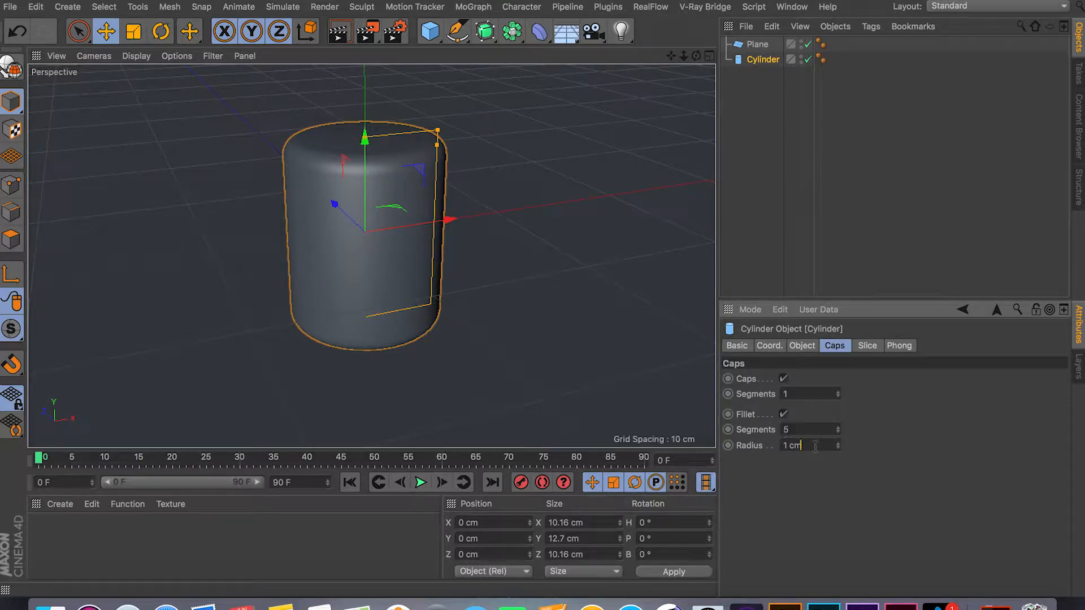
{"action": "scroll", "coordinate": [475, 243], "scroll_direction": "down", "scroll_amount": 6}
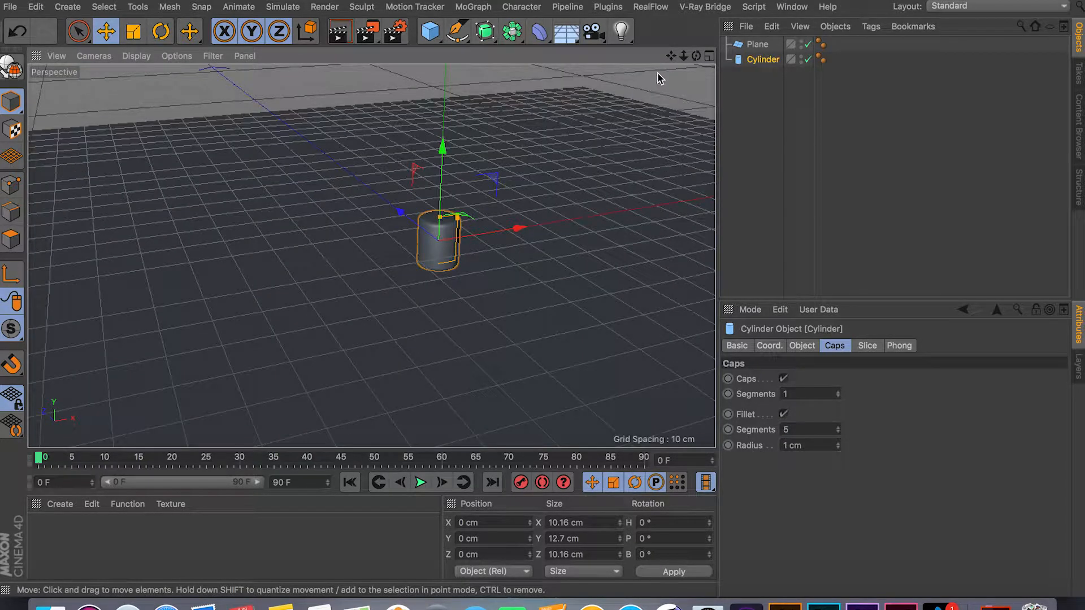
- Add an area light to the scene
{"action": "left_click_drag", "start_coordinate": [621, 31], "coordinate": [793, 79]}
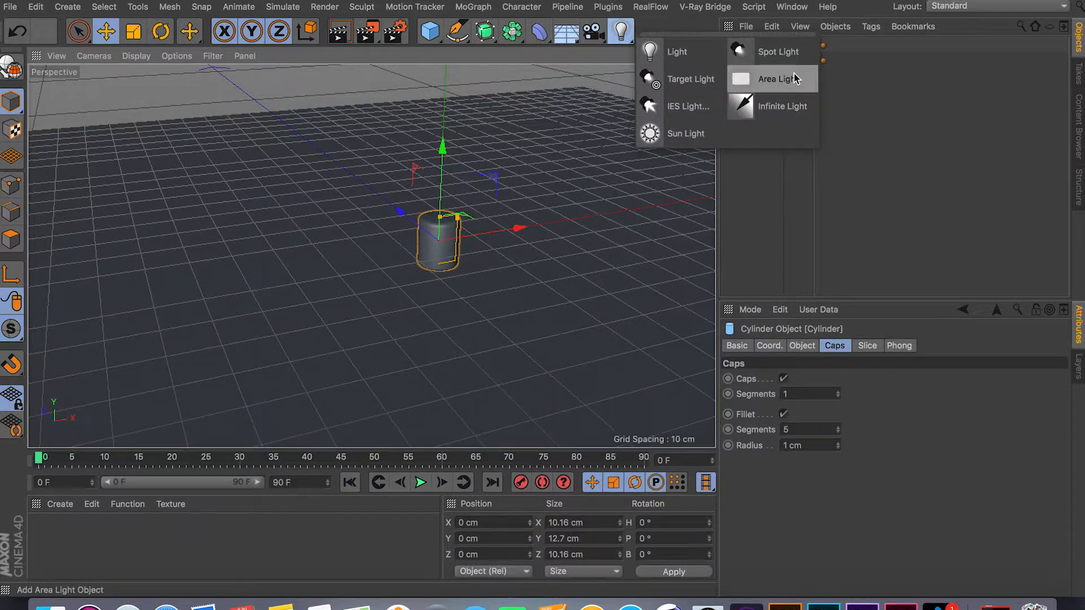
{"action": "left_click", "coordinate": [794, 79]}
{"action": "scroll", "coordinate": [616, 186], "scroll_direction": "down", "scroll_amount": 10}
{"action": "middle_click_drag", "start_coordinate": [585, 183], "coordinate": [493, 233], "text": "alt"}
{"action": "scroll", "coordinate": [486, 243], "scroll_direction": "down", "scroll_amount": 2}
{"action": "scroll", "coordinate": [486, 249], "scroll_direction": "up", "scroll_amount": 6}
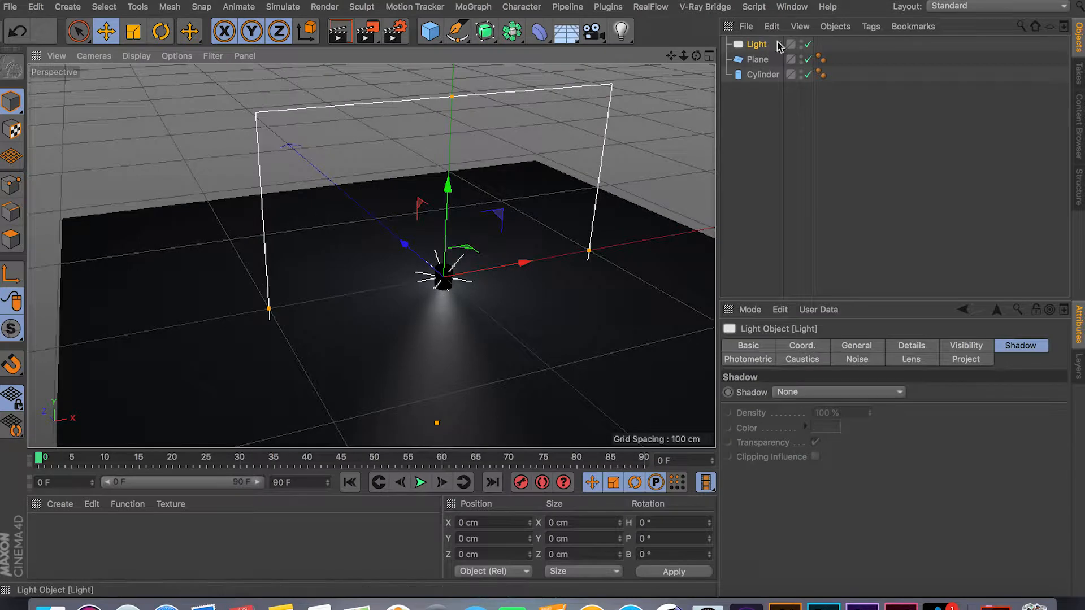
- Scale the area light down to about a quarter of its original size
{"action": "key", "text": "t"}
{"action": "left_click_drag", "start_coordinate": [616, 294], "coordinate": [261, 328]}
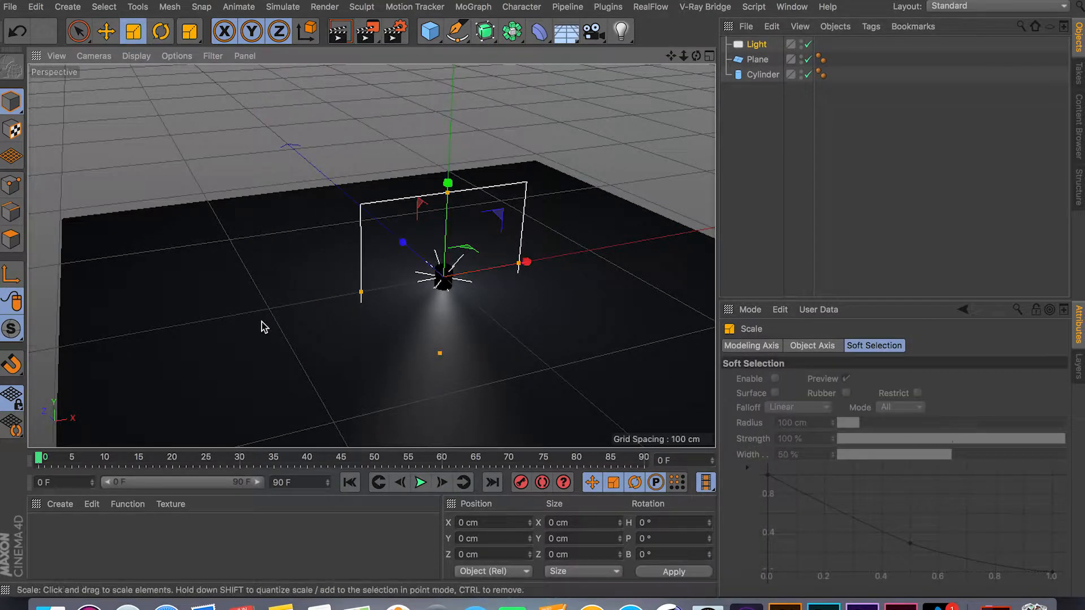
{"action": "left_click_drag", "start_coordinate": [515, 303], "coordinate": [228, 310]}
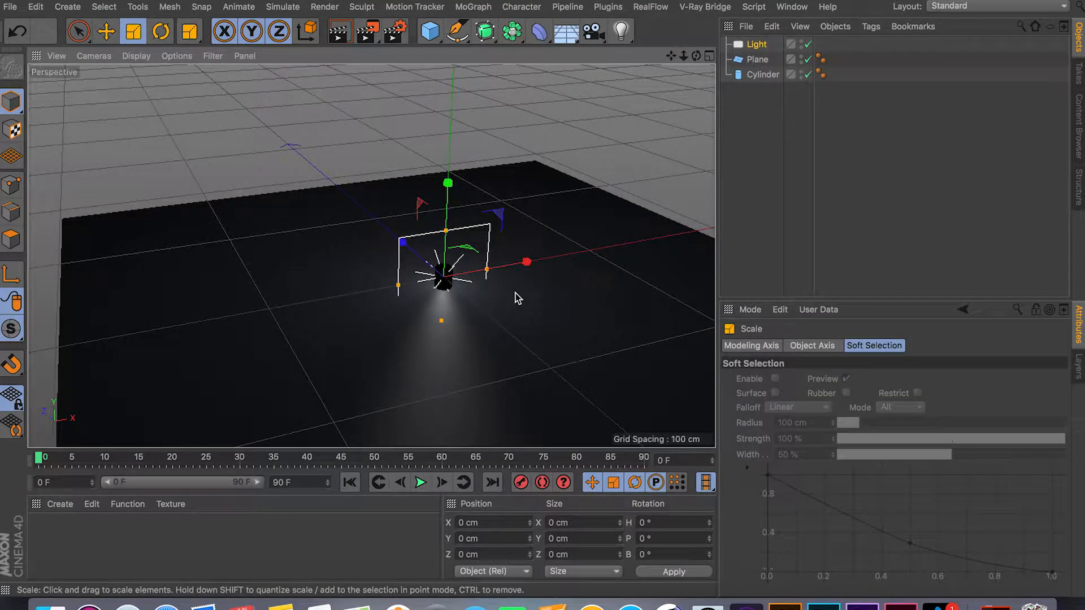
- Move the area light up and away from the cylinder to about Y 41 cm and Z -71 cm
{"action": "key", "text": "e"}
{"action": "left_click_drag", "start_coordinate": [428, 261], "coordinate": [530, 222]}
{"action": "left_click_drag", "start_coordinate": [545, 282], "coordinate": [464, 237], "text": "alt"}
- Set the area light's shadow type to Area
{"action": "left_click", "coordinate": [757, 45]}
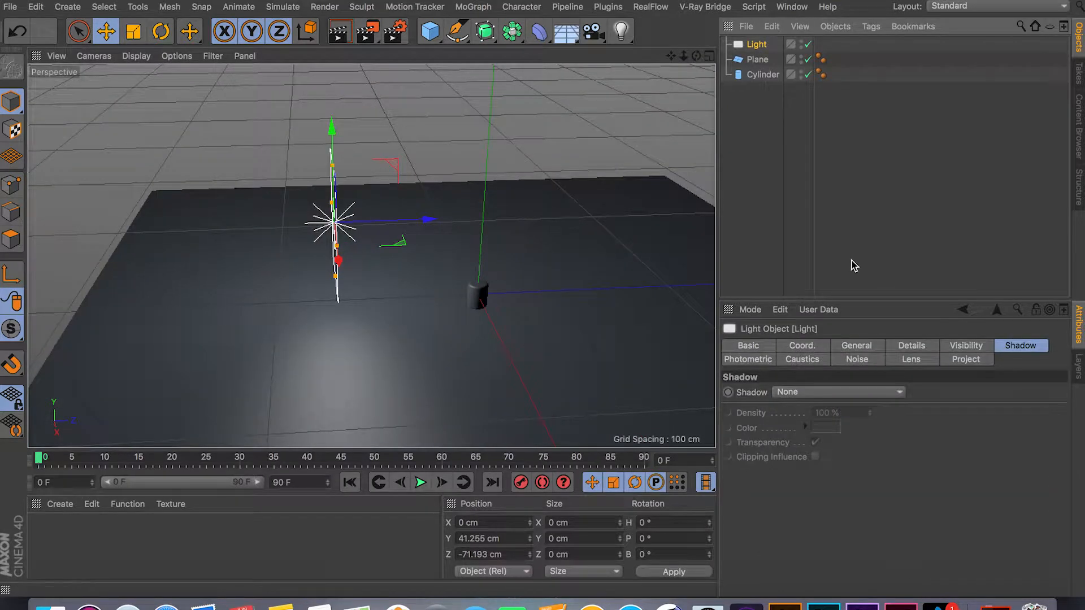
{"action": "left_click", "coordinate": [856, 346]}
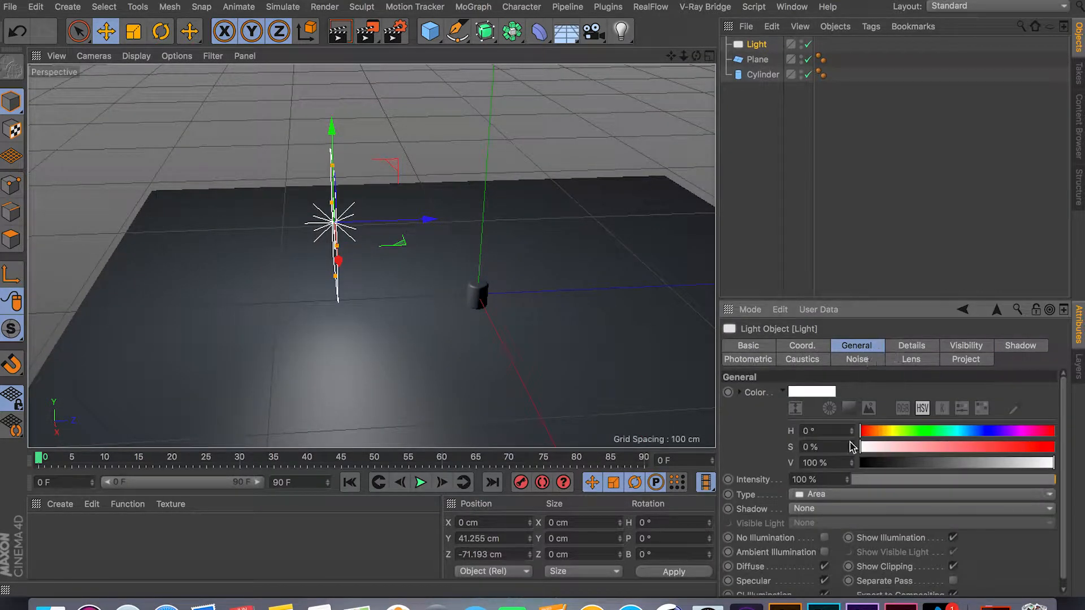
{"action": "left_click", "coordinate": [820, 511]}
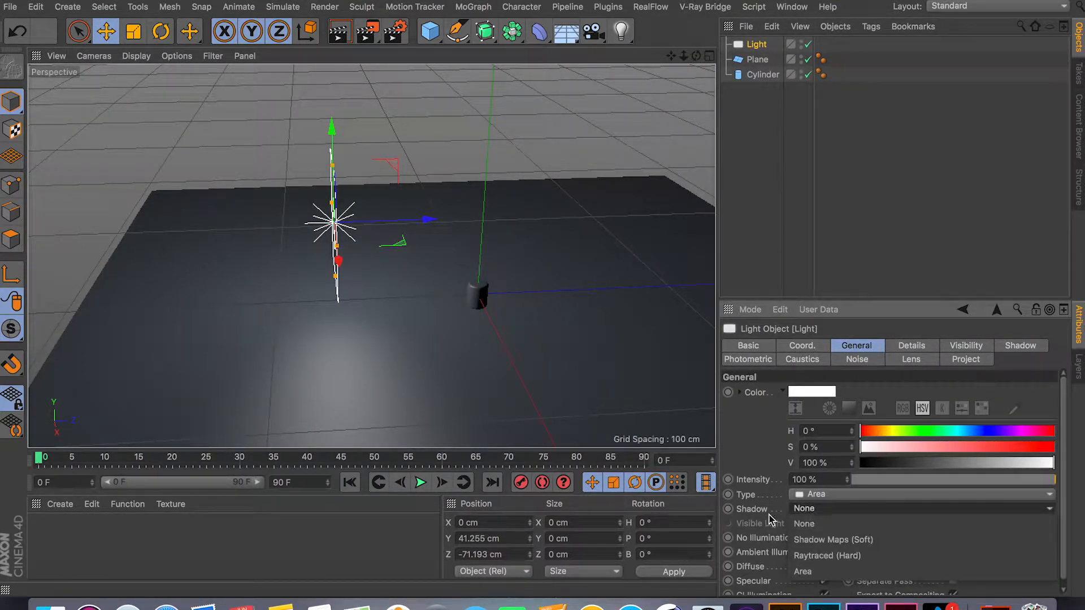
{"action": "left_click", "coordinate": [832, 572]}
{"action": "left_click", "coordinate": [1025, 346]}
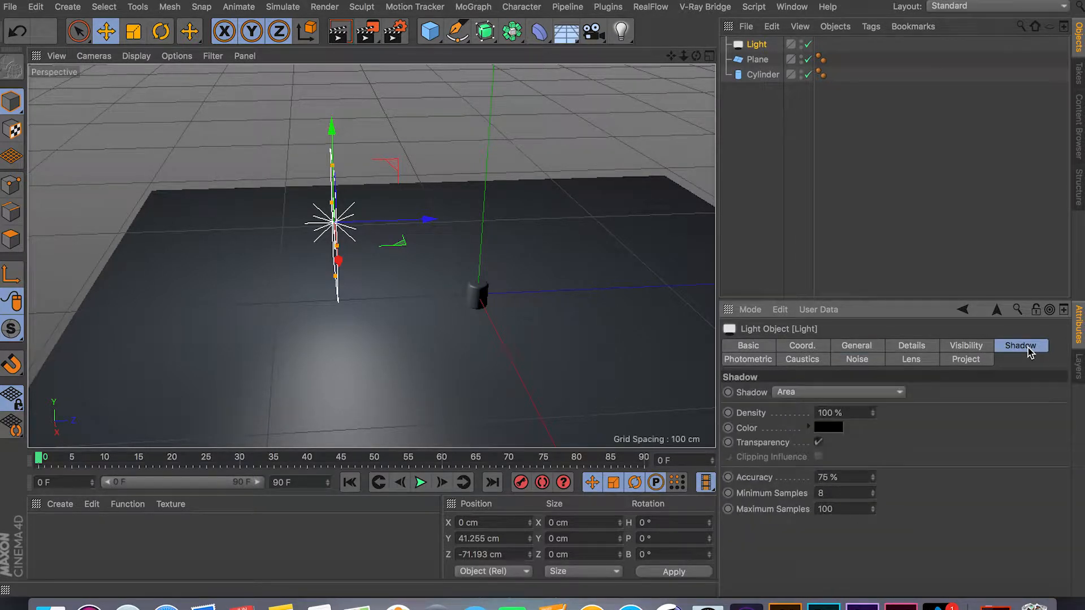
{"action": "left_click", "coordinate": [815, 395]}
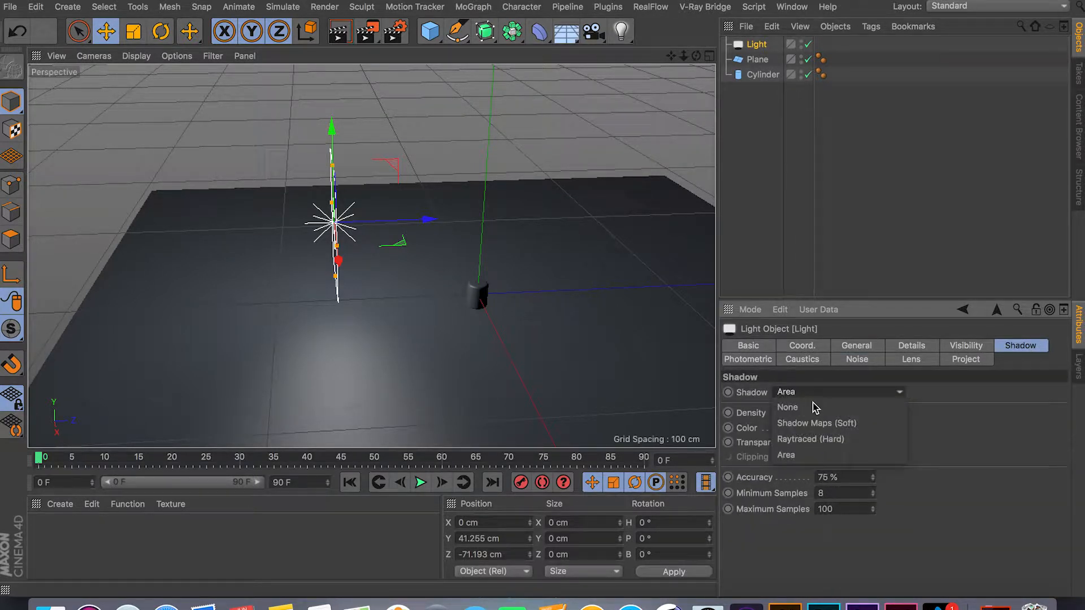
{"action": "left_click", "coordinate": [1009, 408]}
- Tilt the area light toward the cylinder to about -21° pitch and move it to about Y 35 cm, Z -55 cm
{"action": "scroll", "coordinate": [452, 253], "scroll_direction": "down", "scroll_amount": 5}
{"action": "scroll", "coordinate": [440, 258], "scroll_direction": "up", "scroll_amount": 6}
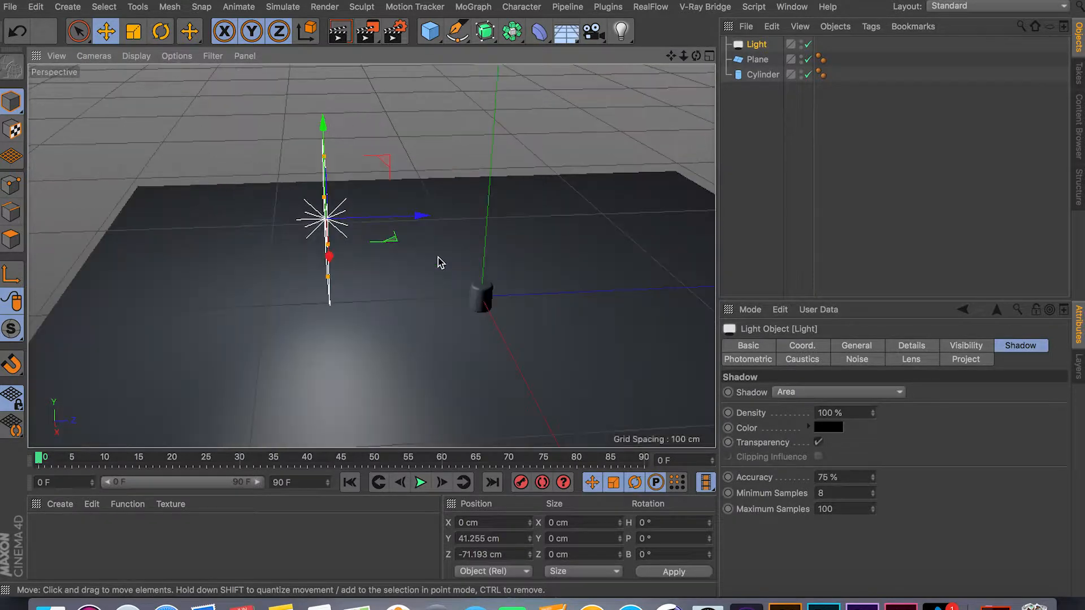
{"action": "left_click_drag", "start_coordinate": [438, 258], "coordinate": [502, 260], "text": "alt"}
{"action": "key", "text": "r"}
{"action": "mouse_move", "coordinate": [376, 194]}
{"action": "left_mouse_down"}
{"action": "mouse_move", "coordinate": [389, 190]}
{"action": "mouse_move", "coordinate": [372, 190]}
{"action": "left_mouse_up"}
{"action": "left_click_drag", "start_coordinate": [473, 288], "coordinate": [451, 248], "text": "alt"}
{"action": "key", "text": "e"}
{"action": "scroll", "coordinate": [485, 257], "scroll_direction": "down", "scroll_amount": 5}
{"action": "scroll", "coordinate": [507, 258], "scroll_direction": "up", "scroll_amount": 8}
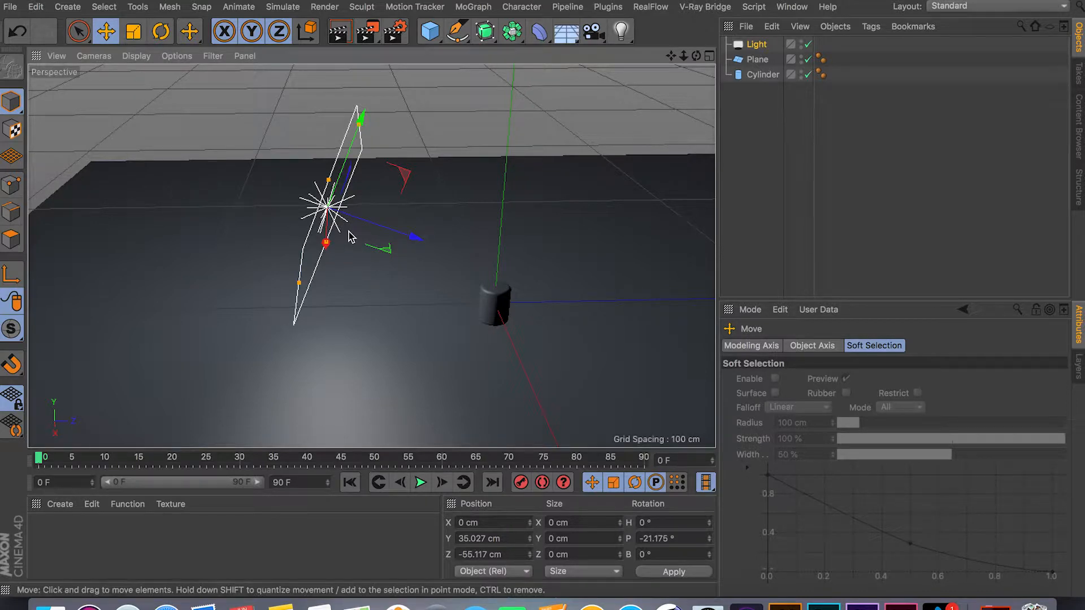
{"action": "left_click_drag", "start_coordinate": [380, 226], "coordinate": [371, 266]}
{"action": "key", "text": "super+z"}
{"action": "key", "text": "r"}
{"action": "left_click_drag", "start_coordinate": [360, 248], "coordinate": [501, 263]}
{"action": "key", "text": "super+z"}
{"action": "key", "text": "t"}
{"action": "key", "text": "super+z"}
- Examine the cylinder and the area light's relative size and placement from different angles and distances
{"action": "left_click_drag", "start_coordinate": [584, 271], "coordinate": [551, 256], "text": "alt"}
{"action": "scroll", "coordinate": [551, 255], "scroll_direction": "up", "scroll_amount": 4}
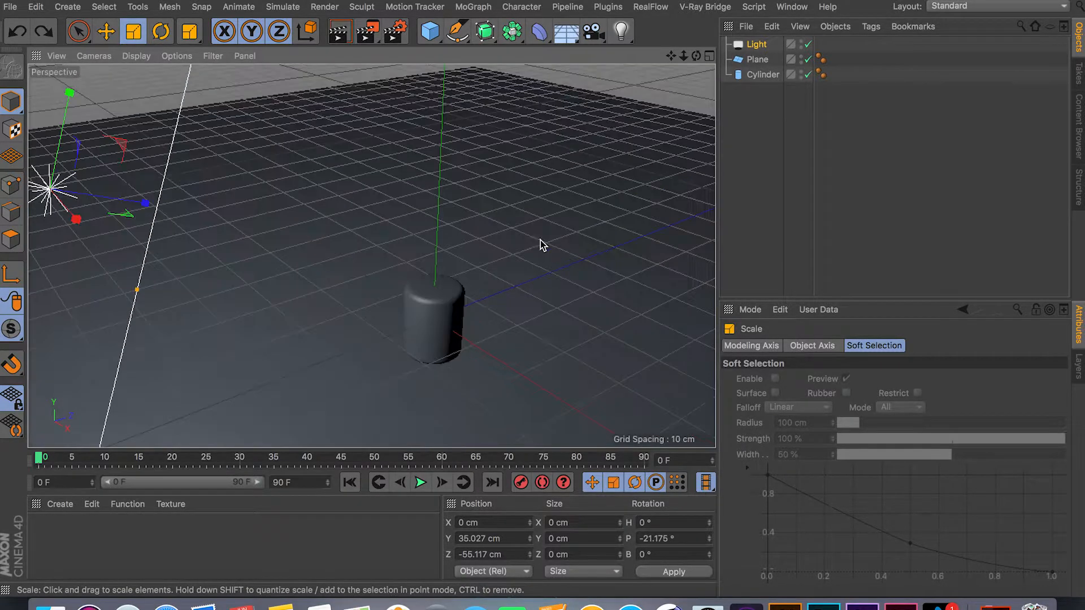
{"action": "scroll", "coordinate": [538, 239], "scroll_direction": "down", "scroll_amount": 5}
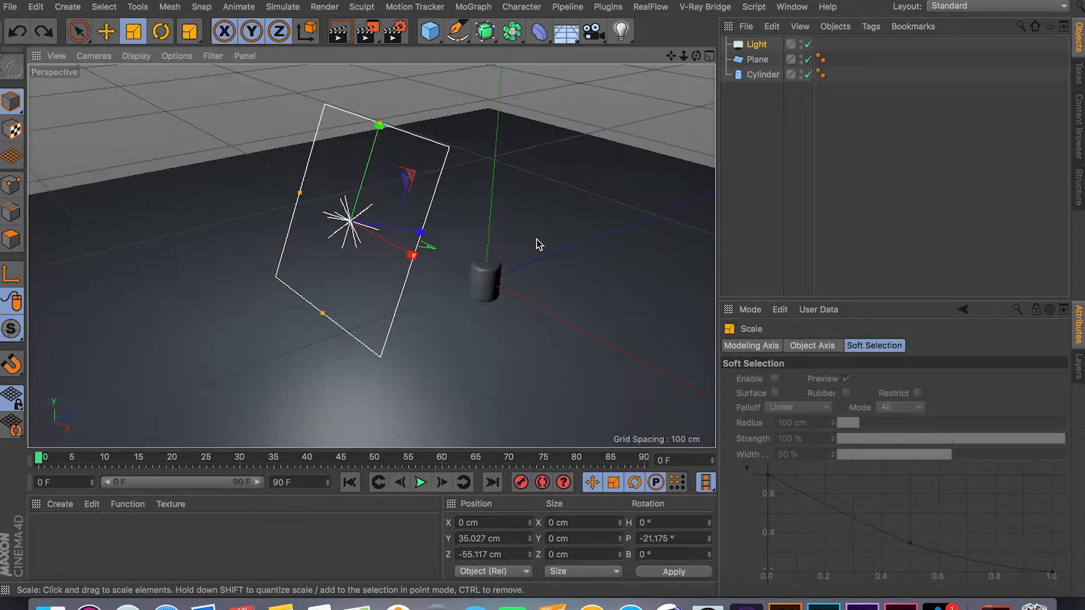
{"action": "left_click_drag", "start_coordinate": [671, 56], "coordinate": [577, 50]}
{"action": "left_click", "coordinate": [106, 32]}
{"action": "left_click", "coordinate": [161, 31]}
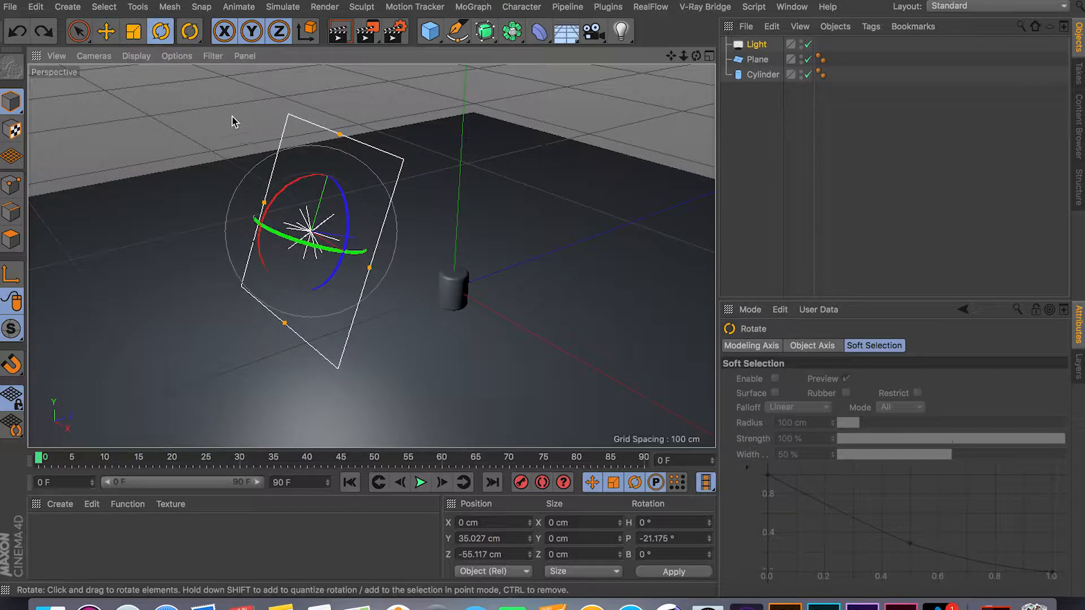
{"action": "left_click_drag", "start_coordinate": [424, 282], "coordinate": [375, 283], "text": "alt"}
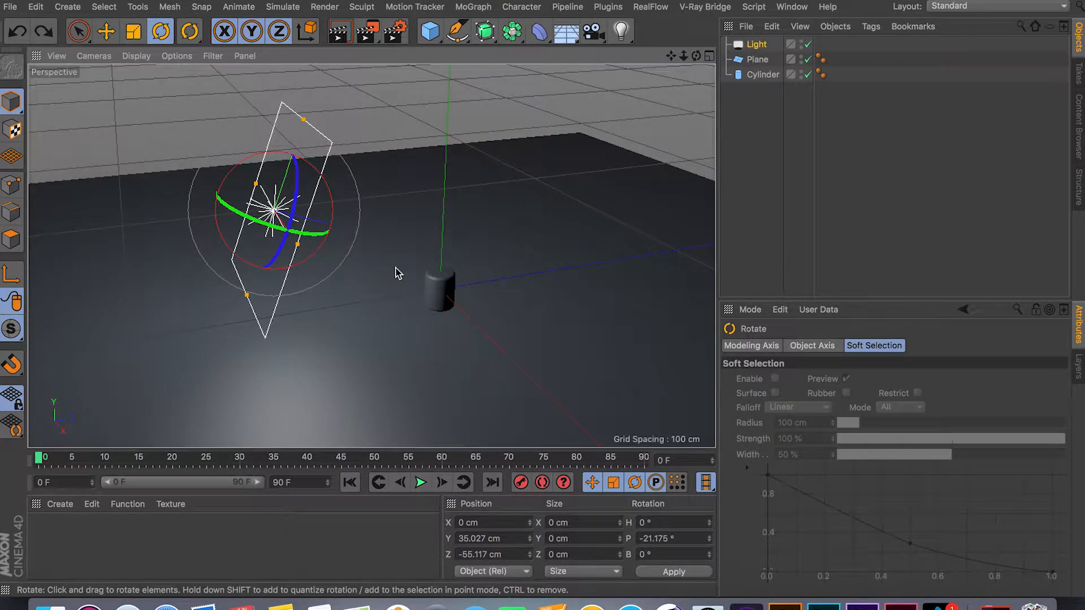
{"action": "scroll", "coordinate": [426, 300], "scroll_direction": "up", "scroll_amount": 10}
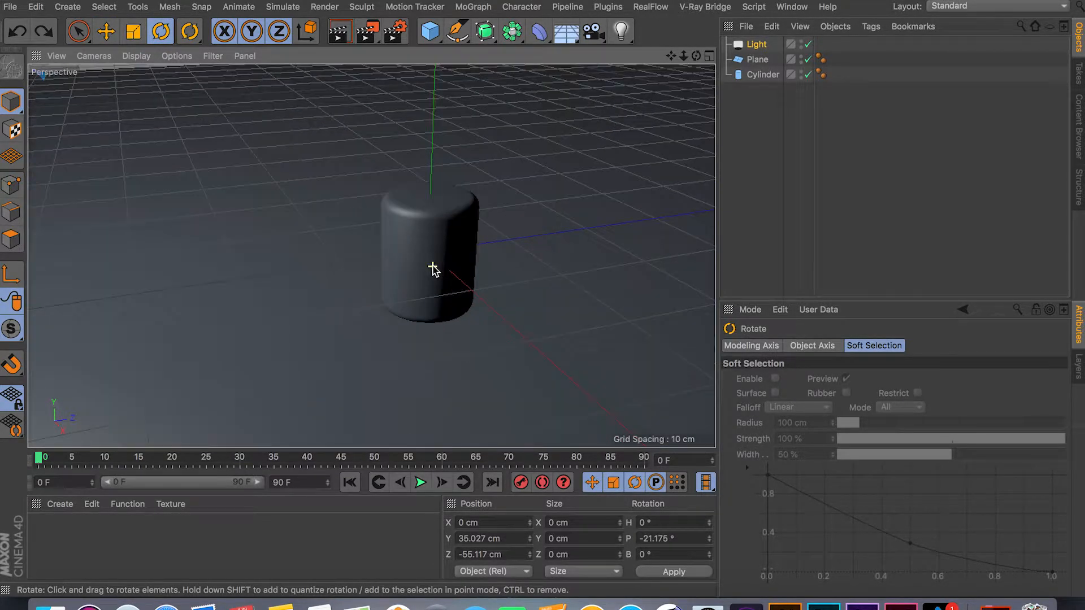
{"action": "scroll", "coordinate": [417, 279], "scroll_direction": "down", "scroll_amount": 10}
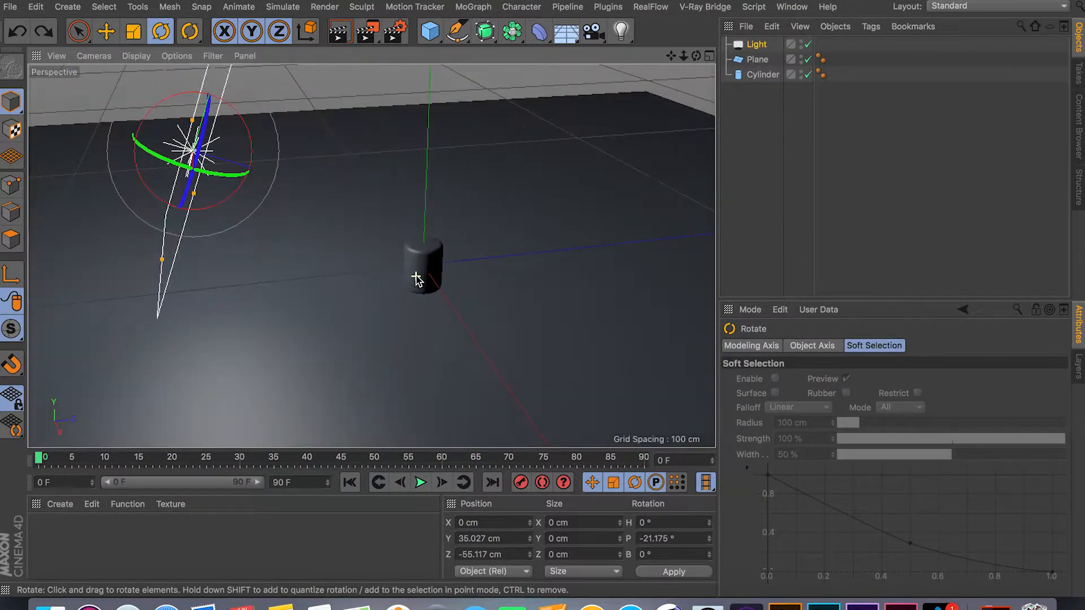
{"action": "scroll", "coordinate": [416, 279], "scroll_direction": "down", "scroll_amount": 3}
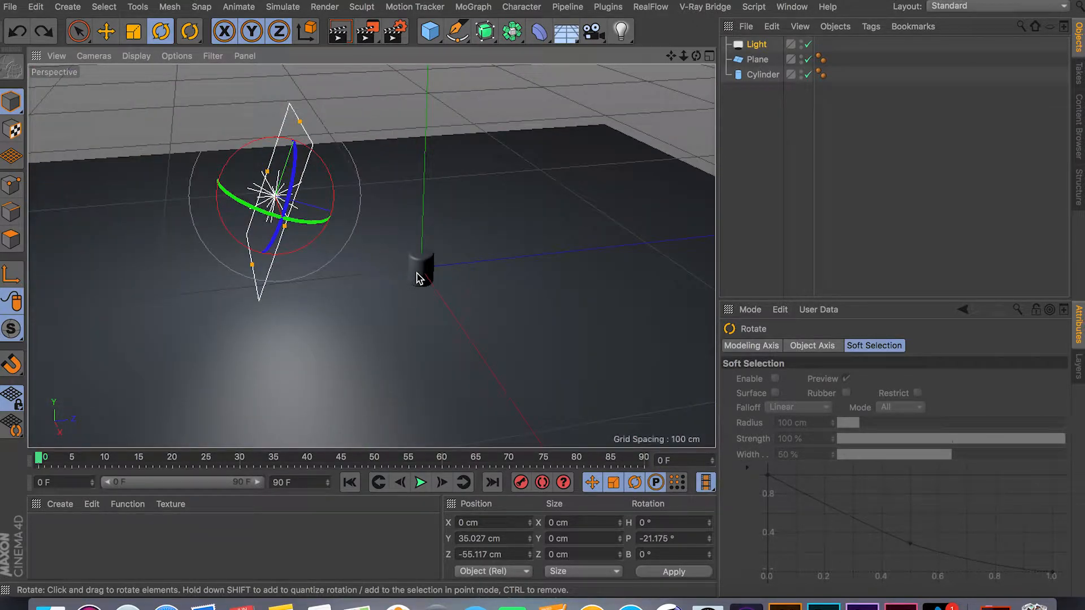
{"action": "scroll", "coordinate": [419, 278], "scroll_direction": "down", "scroll_amount": 1}
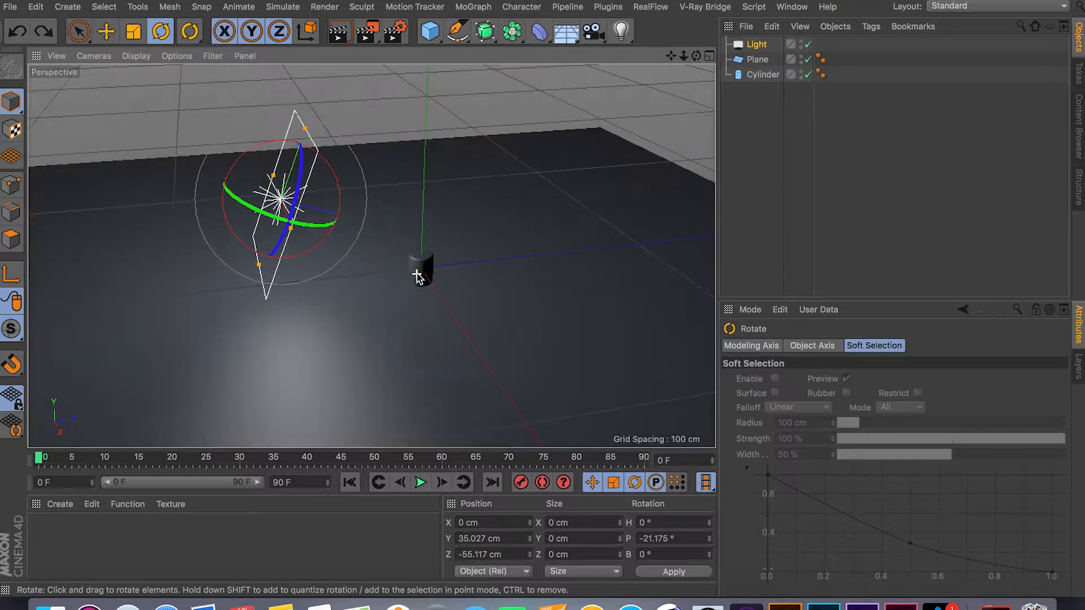
- Enlarge the area light and move it farther from the cylinder, to about Y 48 cm and Z -80 cm
{"action": "left_click", "coordinate": [756, 44]}
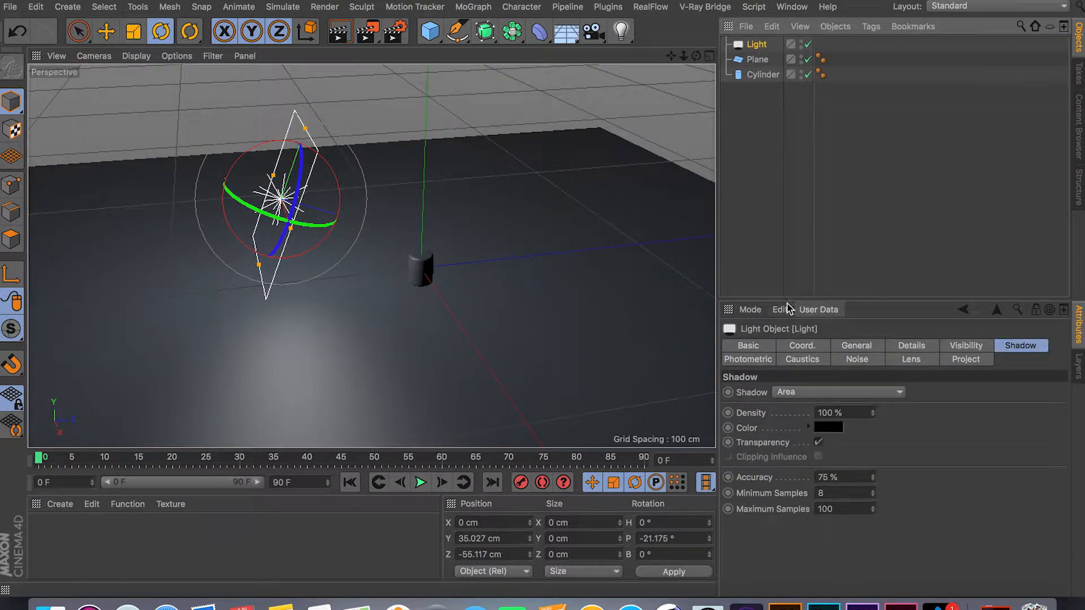
{"action": "key", "text": "t"}
{"action": "left_click_drag", "start_coordinate": [358, 307], "coordinate": [552, 318]}
{"action": "key", "text": "e"}
{"action": "left_click_drag", "start_coordinate": [317, 209], "coordinate": [285, 176]}
{"action": "scroll", "coordinate": [471, 290], "scroll_direction": "down", "scroll_amount": 2}
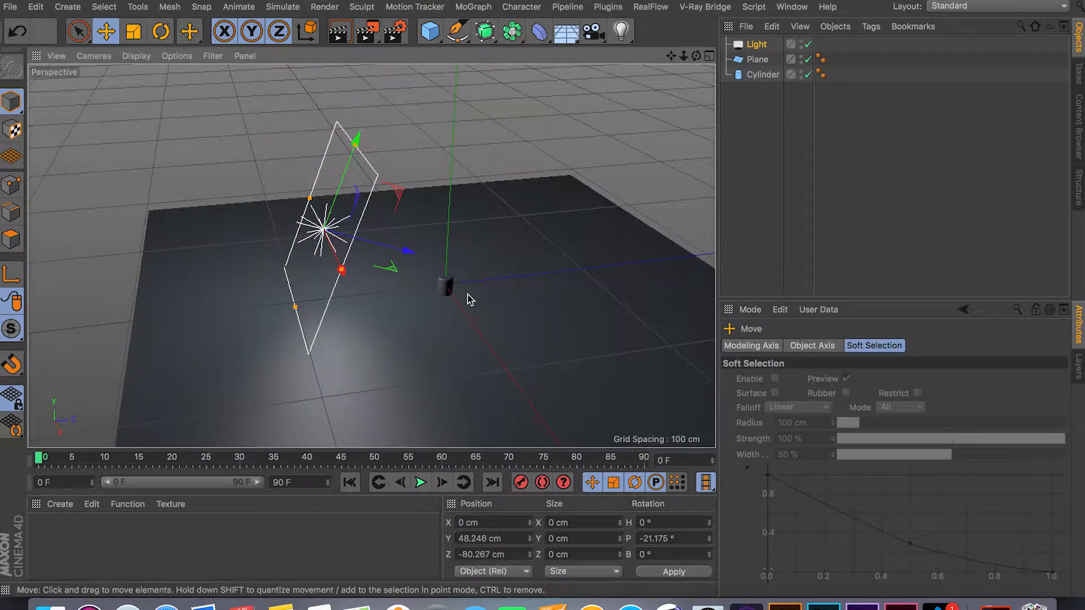
- Render a close-up viewport preview of the cylinder to check its lighting and area shadow
{"action": "scroll", "coordinate": [469, 288], "scroll_direction": "up", "scroll_amount": 10}
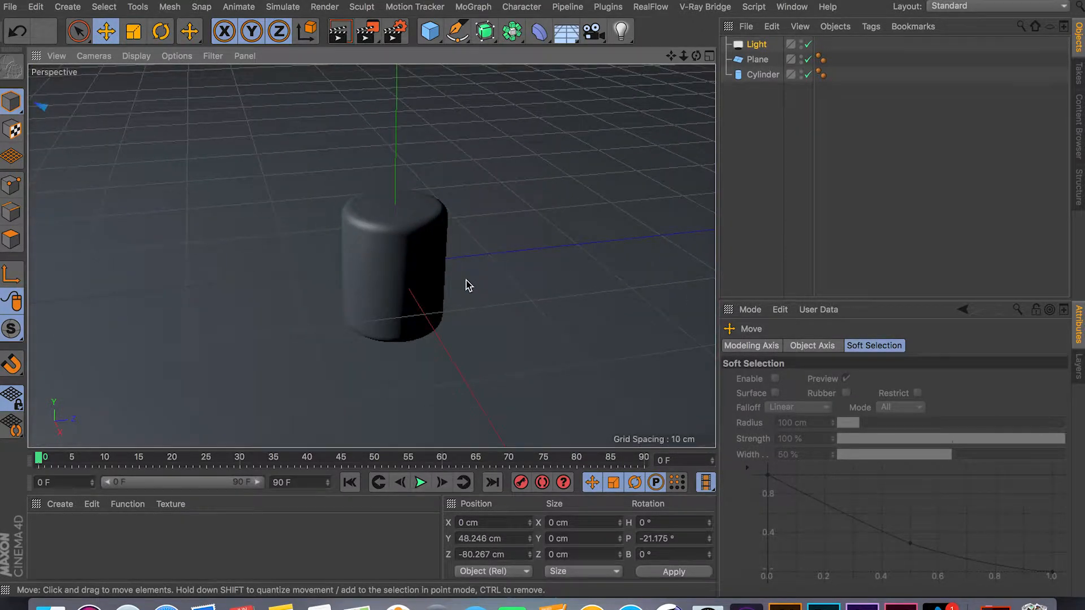
{"action": "left_click", "coordinate": [338, 32]}
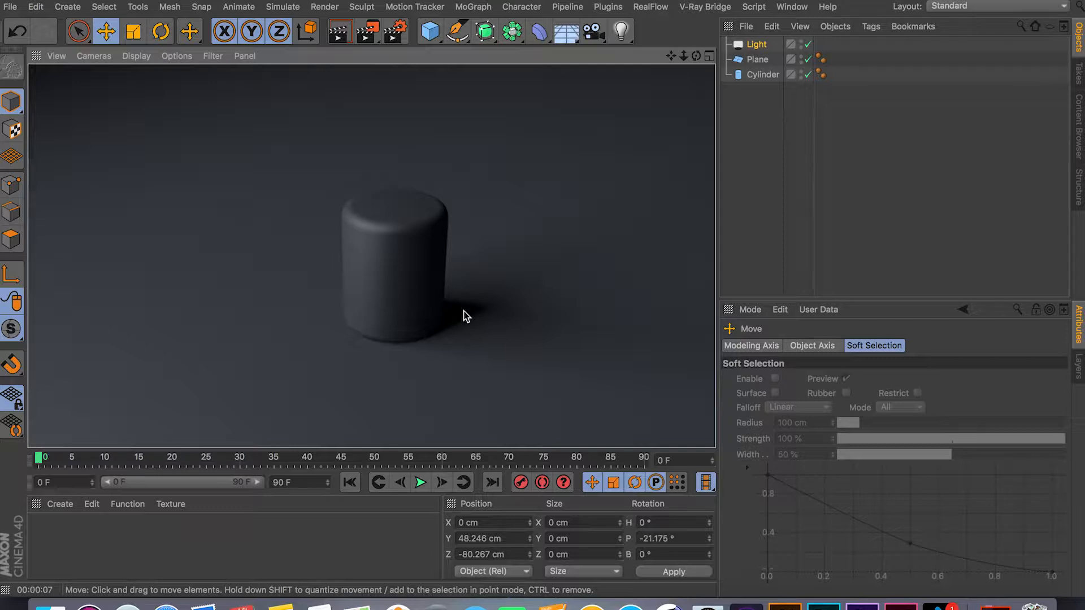
{"action": "left_click", "coordinate": [322, 298]}
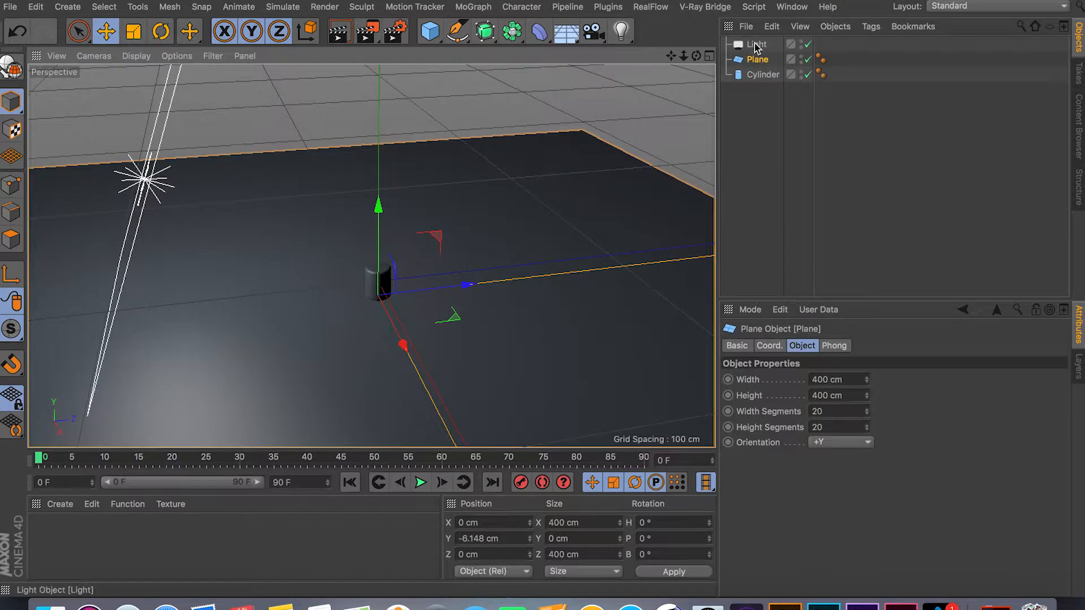
- Set the area light's Size X and Size Y to 10 cm each
{"action": "left_click", "coordinate": [145, 180]}
{"action": "left_click", "coordinate": [858, 346]}
{"action": "left_click", "coordinate": [910, 345]}
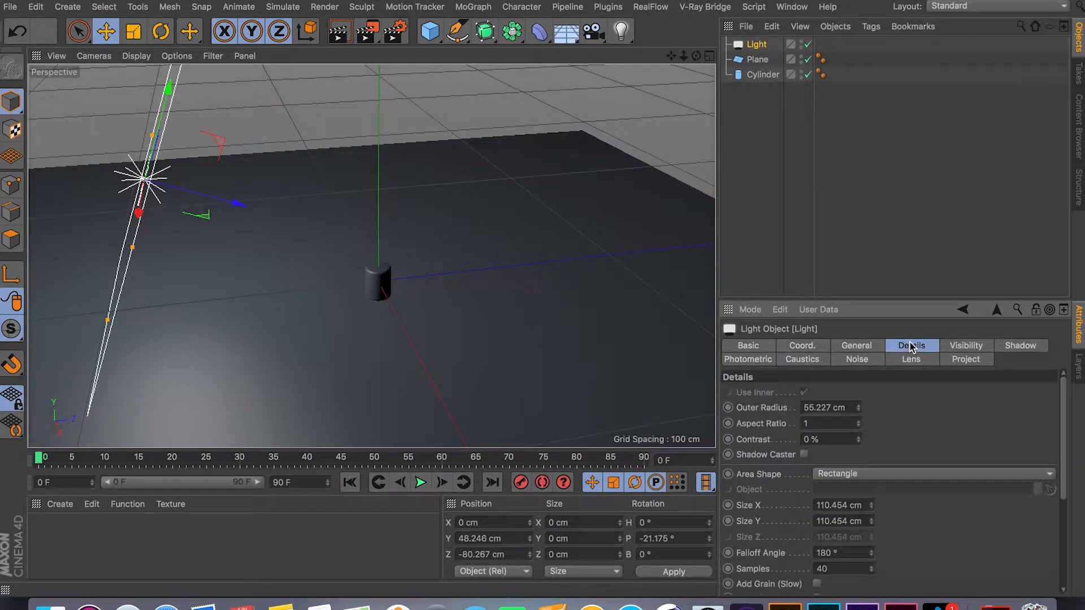
{"action": "scroll", "coordinate": [1054, 399], "scroll_direction": "down", "scroll_amount": 3}
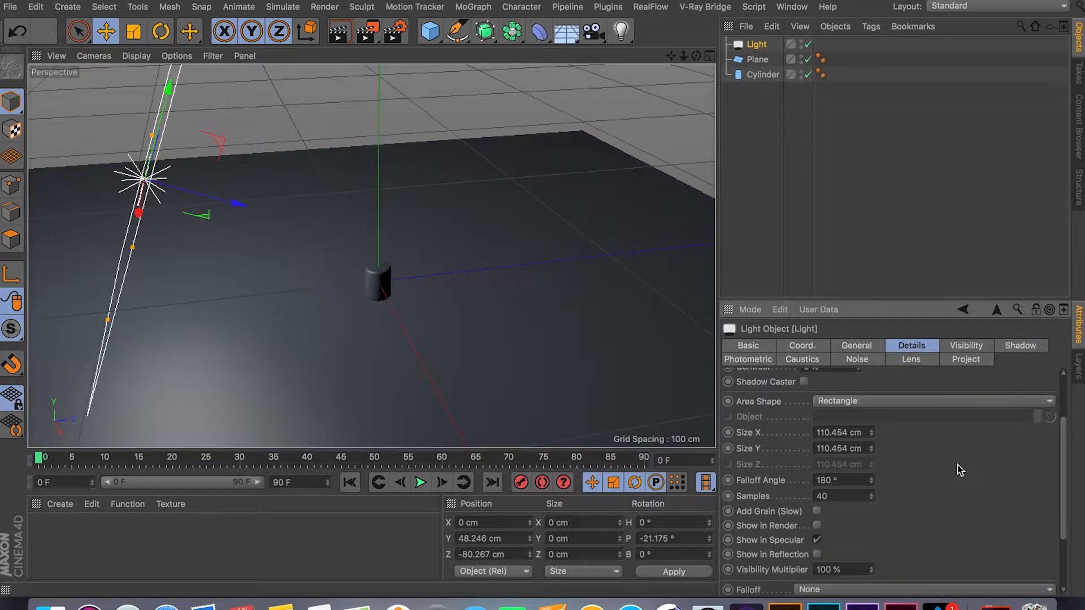
{"action": "left_click", "coordinate": [866, 432]}
{"action": "type", "text": "1"}
{"action": "left_click", "coordinate": [864, 448]}
{"action": "type", "text": "1"}
- Render a close-up viewport preview of the cylinder lit by the 10 cm area light
{"action": "mouse_move", "coordinate": [305, 263]}
{"action": "left_mouse_down", "text": "alt"}
{"action": "mouse_move", "coordinate": [267, 241]}
{"action": "mouse_move", "coordinate": [301, 199]}
{"action": "mouse_move", "coordinate": [305, 243]}
{"action": "left_mouse_up", "text": "alt"}
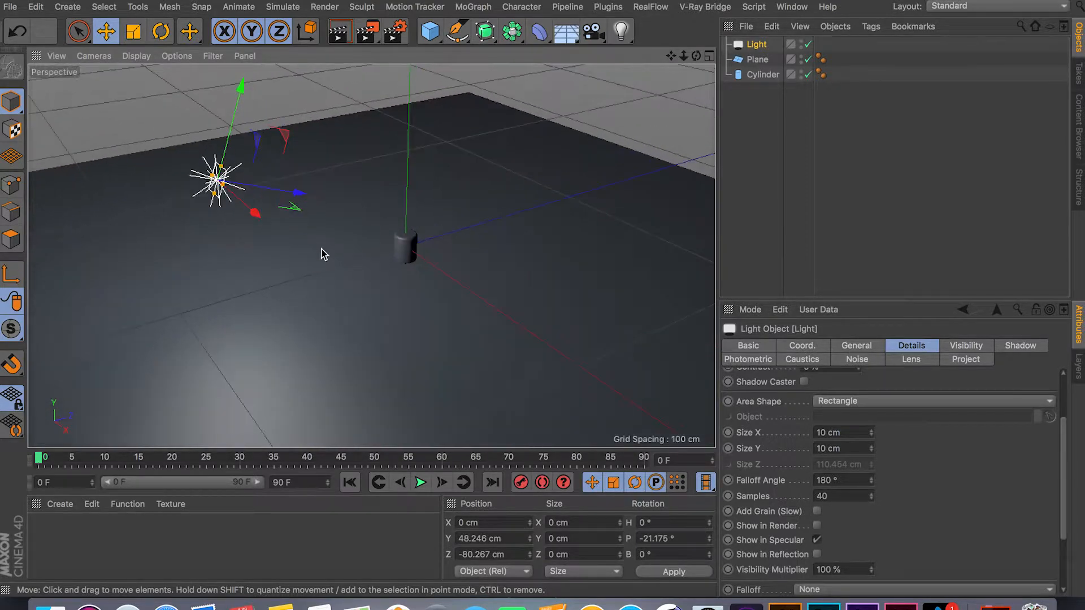
{"action": "scroll", "coordinate": [390, 263], "scroll_direction": "down", "scroll_amount": 5}
{"action": "scroll", "coordinate": [400, 249], "scroll_direction": "up", "scroll_amount": 15}
{"action": "left_click_drag", "start_coordinate": [403, 237], "coordinate": [333, 82], "text": "alt"}
{"action": "left_click", "coordinate": [337, 35]}
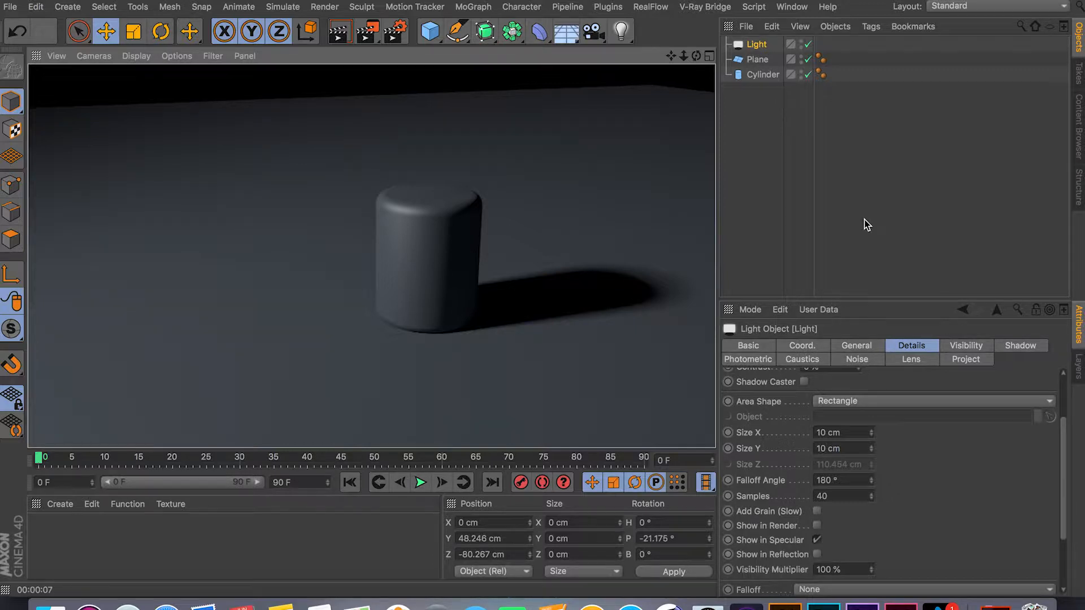
- Examine the small area light's size and distance relative to the cylinder from several angles
{"action": "left_click", "coordinate": [549, 334]}
{"action": "scroll", "coordinate": [514, 304], "scroll_direction": "down", "scroll_amount": 10}
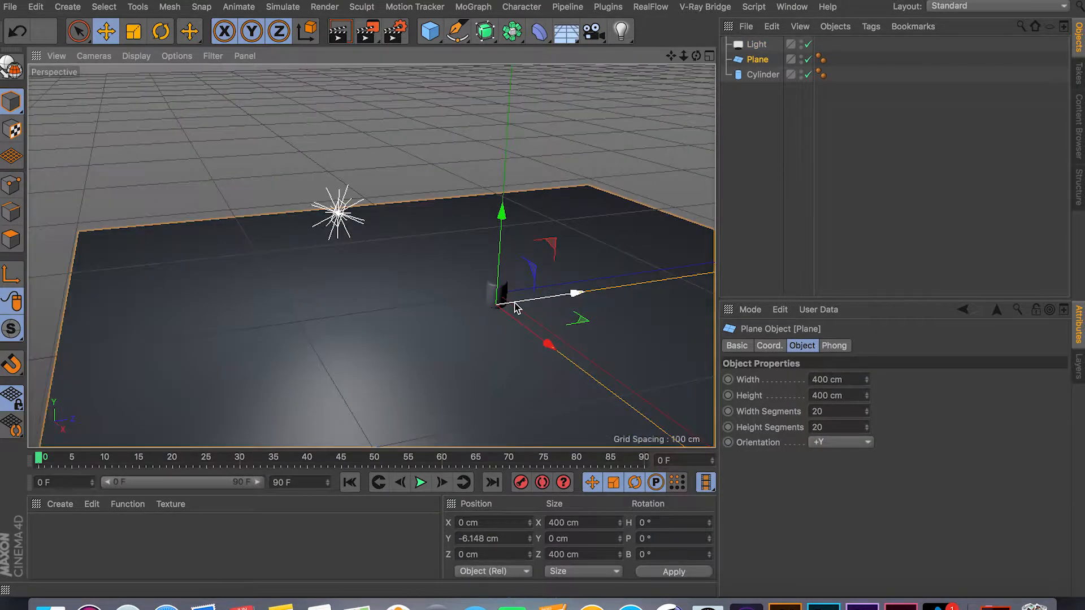
{"action": "scroll", "coordinate": [514, 307], "scroll_direction": "down", "scroll_amount": 2}
{"action": "scroll", "coordinate": [514, 308], "scroll_direction": "up", "scroll_amount": 12}
{"action": "left_click_drag", "start_coordinate": [516, 309], "coordinate": [447, 303], "text": "alt"}
{"action": "scroll", "coordinate": [442, 279], "scroll_direction": "down", "scroll_amount": 10}
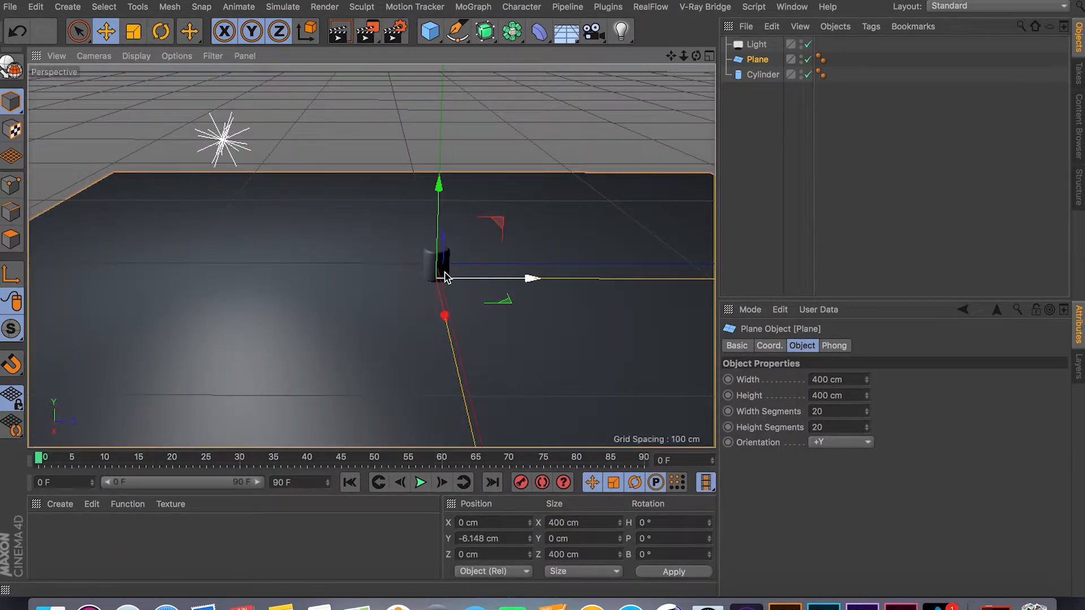
{"action": "scroll", "coordinate": [443, 272], "scroll_direction": "up", "scroll_amount": 5}
{"action": "middle_click_drag", "start_coordinate": [391, 271], "coordinate": [450, 296], "text": "alt"}
{"action": "middle_click_drag", "start_coordinate": [336, 220], "coordinate": [449, 257], "text": "alt"}
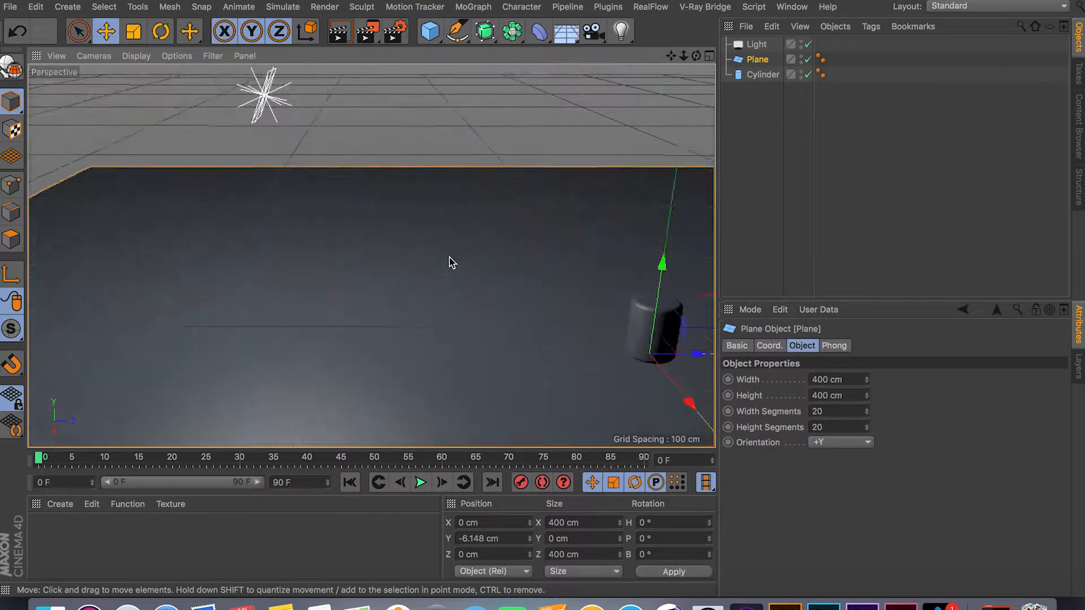
{"action": "scroll", "coordinate": [446, 255], "scroll_direction": "up", "scroll_amount": 5}
{"action": "scroll", "coordinate": [446, 255], "scroll_direction": "down", "scroll_amount": 6}
{"action": "middle_click_drag", "start_coordinate": [530, 269], "coordinate": [463, 258], "text": "alt"}
{"action": "left_click_drag", "start_coordinate": [485, 277], "coordinate": [424, 284], "text": "alt"}
{"action": "middle_click_drag", "start_coordinate": [550, 234], "coordinate": [538, 208], "text": "alt"}
{"action": "left_click_drag", "start_coordinate": [539, 213], "coordinate": [504, 273], "text": "alt"}
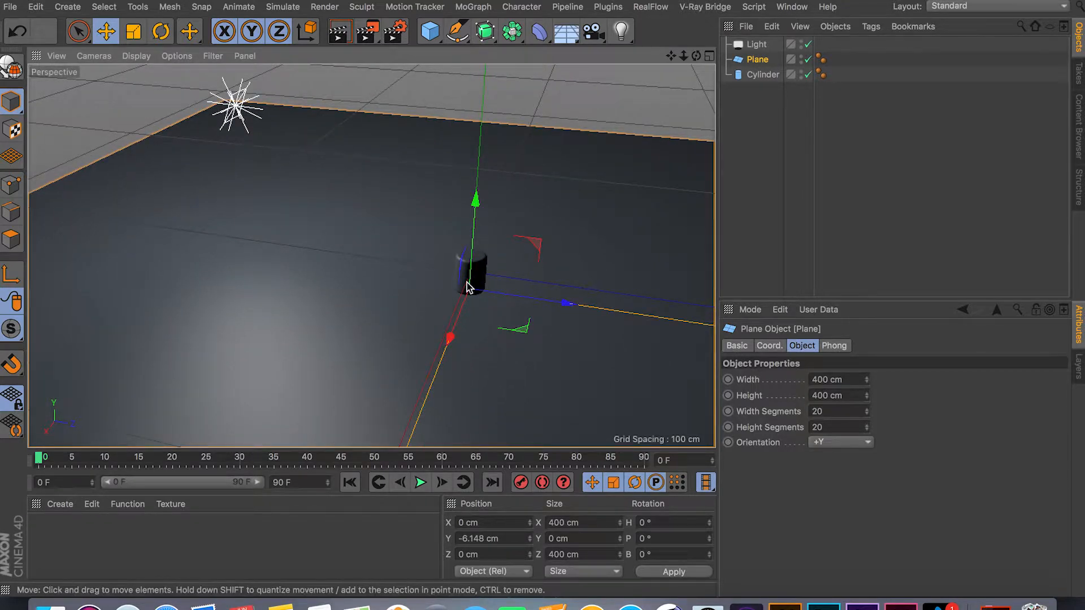
- Scale the area light up uniformly to about 33 cm square
{"action": "left_click", "coordinate": [755, 44]}
{"action": "key", "text": "t"}
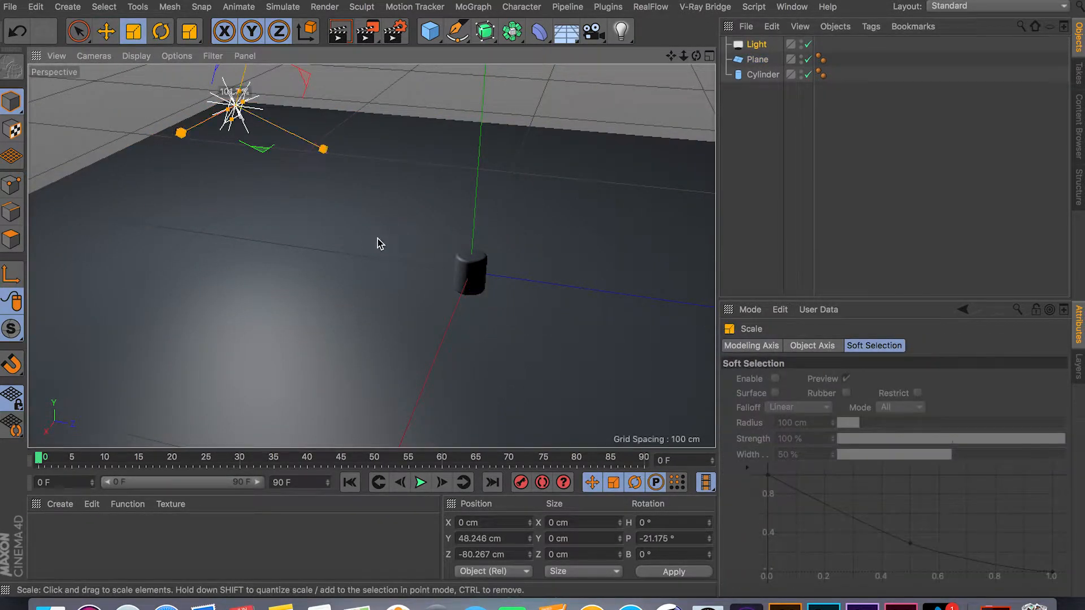
{"action": "left_click_drag", "start_coordinate": [379, 243], "coordinate": [414, 170]}
{"action": "scroll", "coordinate": [613, 229], "scroll_direction": "down", "scroll_amount": 5}
- Duplicate the area light, placing the copy at about X 97, Y 40, Z 3 cm, rotated to about H 71°, P -7°, B 20°
{"action": "key", "text": "e"}
{"action": "left_click_drag", "start_coordinate": [317, 138], "coordinate": [177, 194], "text": "ctrl"}
{"action": "key", "text": "r"}
{"action": "left_click_drag", "start_coordinate": [263, 207], "coordinate": [408, 144]}
{"action": "key", "text": "e"}
- Render a close-up viewport preview of the cylinder lit by both area lights
{"action": "left_click_drag", "start_coordinate": [421, 194], "coordinate": [547, 196], "text": "alt"}
{"action": "scroll", "coordinate": [546, 196], "scroll_direction": "up", "scroll_amount": 15}
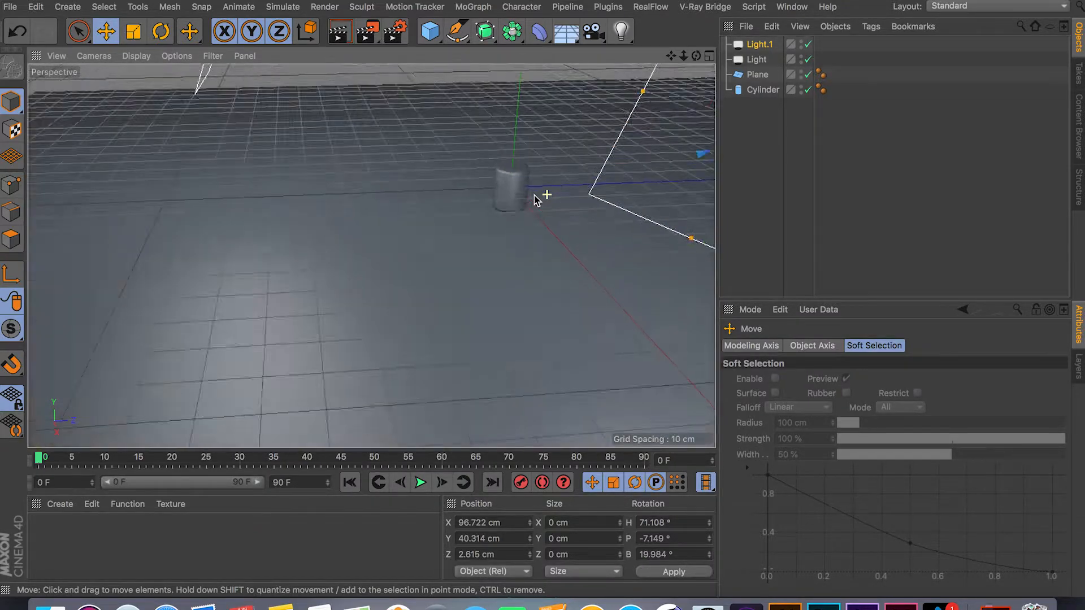
{"action": "left_click", "coordinate": [340, 34]}
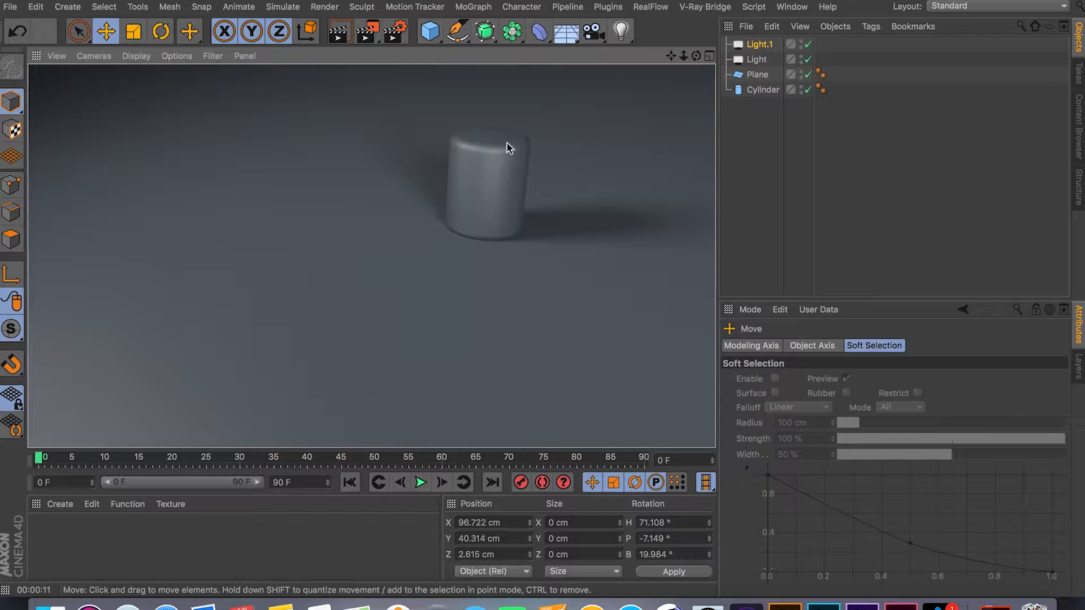
- Examine the placement of both area lights around the cylinder in the perspective and top views
{"action": "left_click", "coordinate": [455, 235]}
{"action": "scroll", "coordinate": [443, 239], "scroll_direction": "down", "scroll_amount": 6}
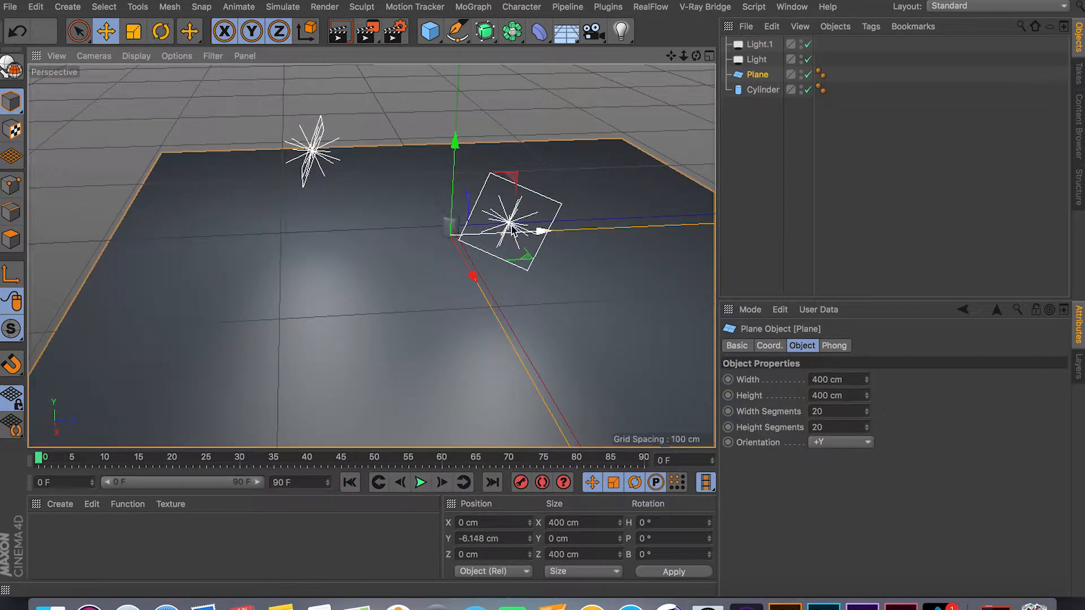
{"action": "left_click", "coordinate": [756, 60]}
{"action": "left_click_drag", "start_coordinate": [315, 174], "coordinate": [460, 231], "text": "alt"}
{"action": "left_click_drag", "start_coordinate": [443, 247], "coordinate": [499, 198], "text": "alt"}
{"action": "left_click_drag", "start_coordinate": [525, 234], "coordinate": [438, 232], "text": "alt"}
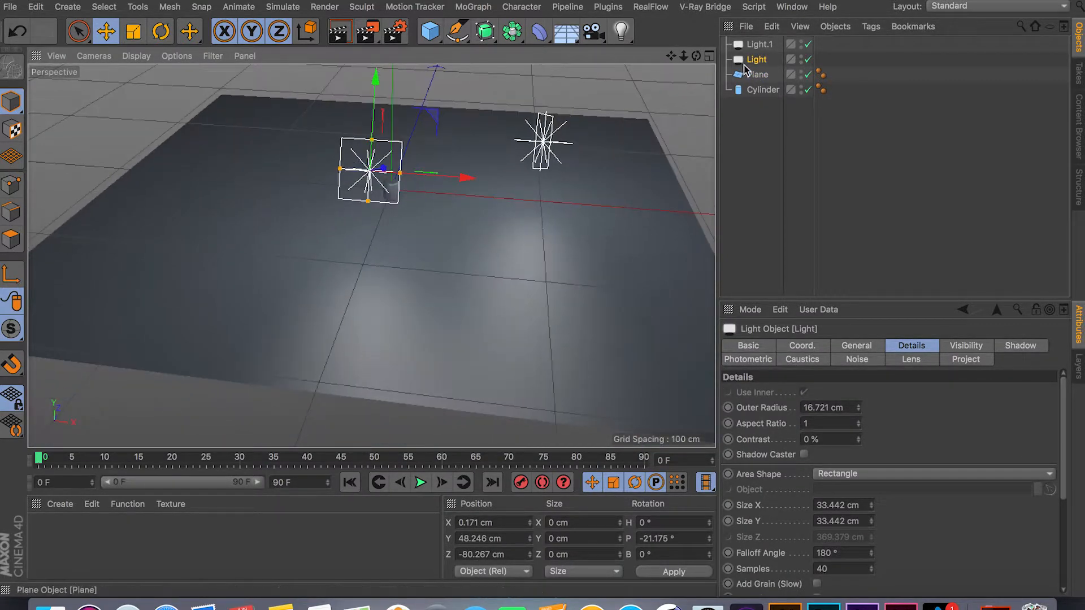
{"action": "left_click", "coordinate": [709, 55]}
{"action": "scroll", "coordinate": [565, 184], "scroll_direction": "down", "scroll_amount": 3}
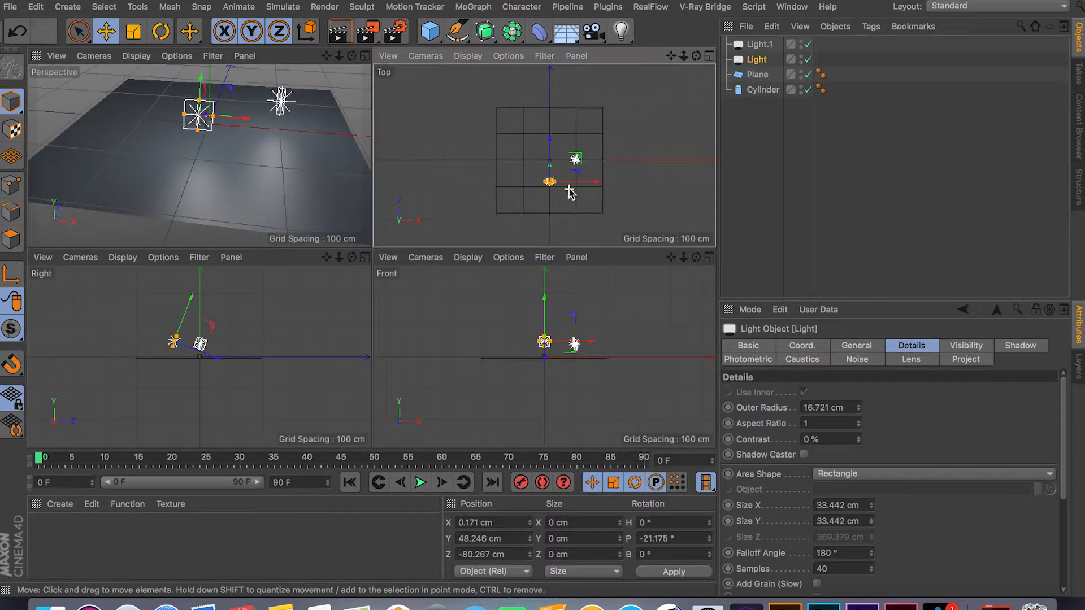
{"action": "scroll", "coordinate": [562, 180], "scroll_direction": "up", "scroll_amount": 6}
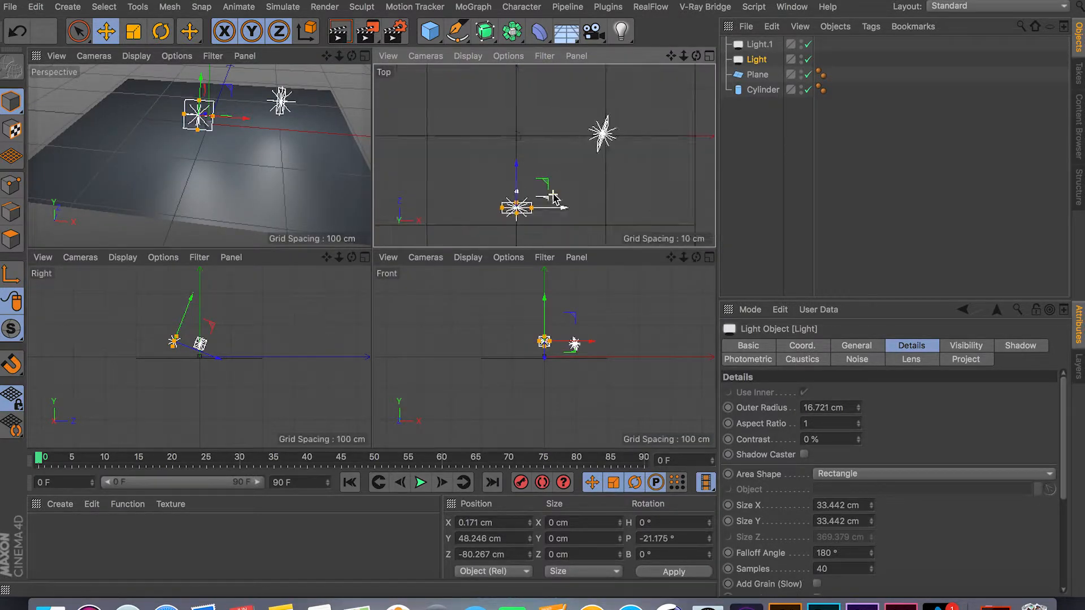
{"action": "scroll", "coordinate": [537, 207], "scroll_direction": "up", "scroll_amount": 3}
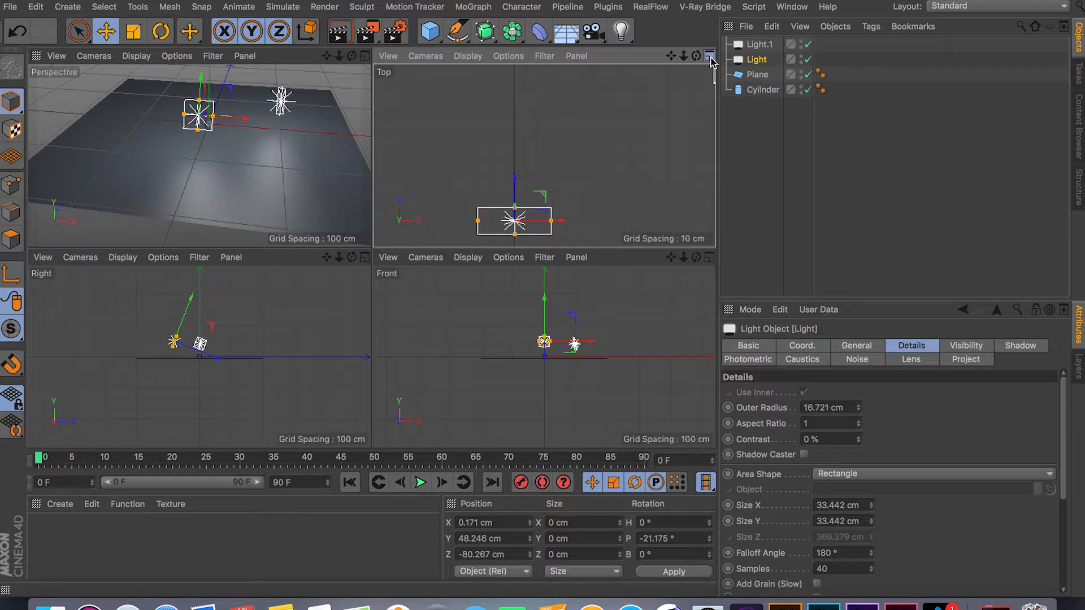
{"action": "left_click", "coordinate": [709, 56]}
{"action": "scroll", "coordinate": [394, 152], "scroll_direction": "down", "scroll_amount": 2}
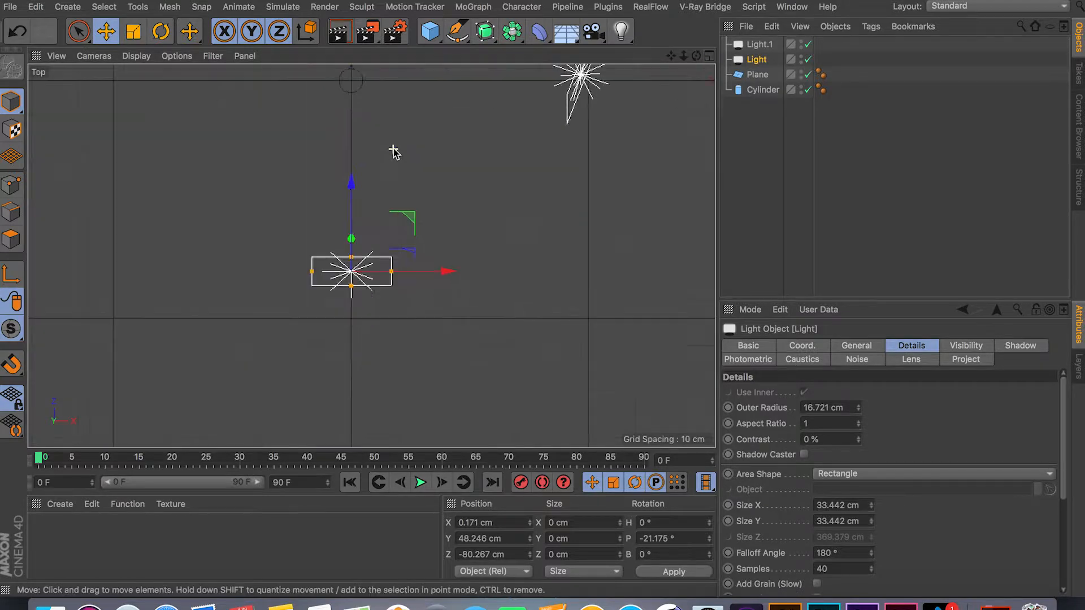
{"action": "middle_click", "coordinate": [282, 64]}
{"action": "middle_click", "coordinate": [368, 169]}
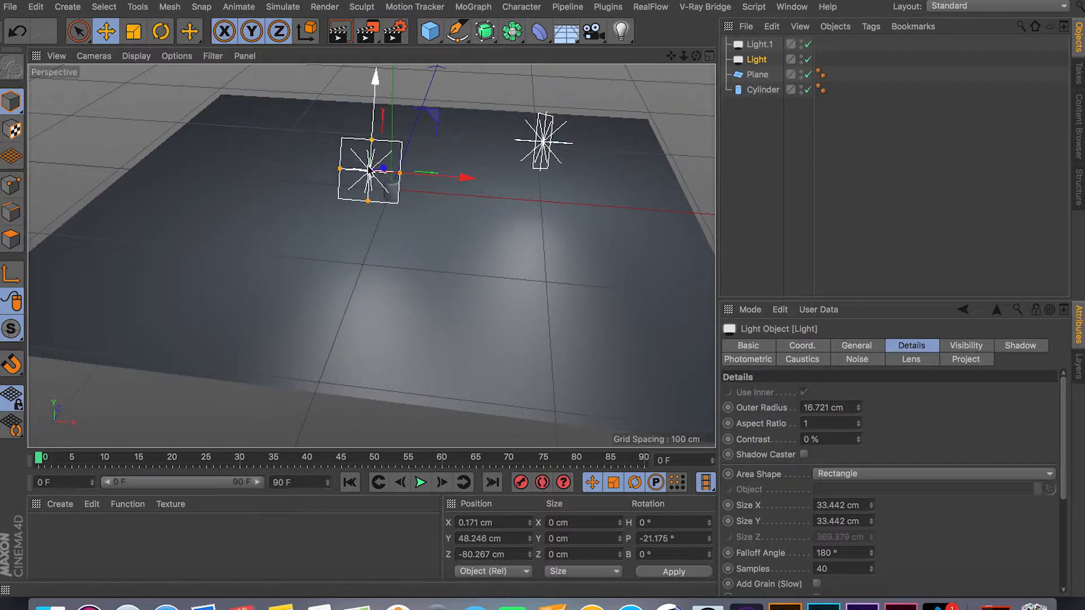
- Move the original area light to about X 10 cm, Y 43 cm, Z -67 cm
{"action": "scroll", "coordinate": [368, 169], "scroll_direction": "down", "scroll_amount": 3}
{"action": "scroll", "coordinate": [425, 162], "scroll_direction": "up", "scroll_amount": 6}
{"action": "left_click_drag", "start_coordinate": [402, 175], "coordinate": [296, 183], "text": "alt"}
{"action": "middle_click_drag", "start_coordinate": [296, 183], "coordinate": [439, 207], "text": "alt"}
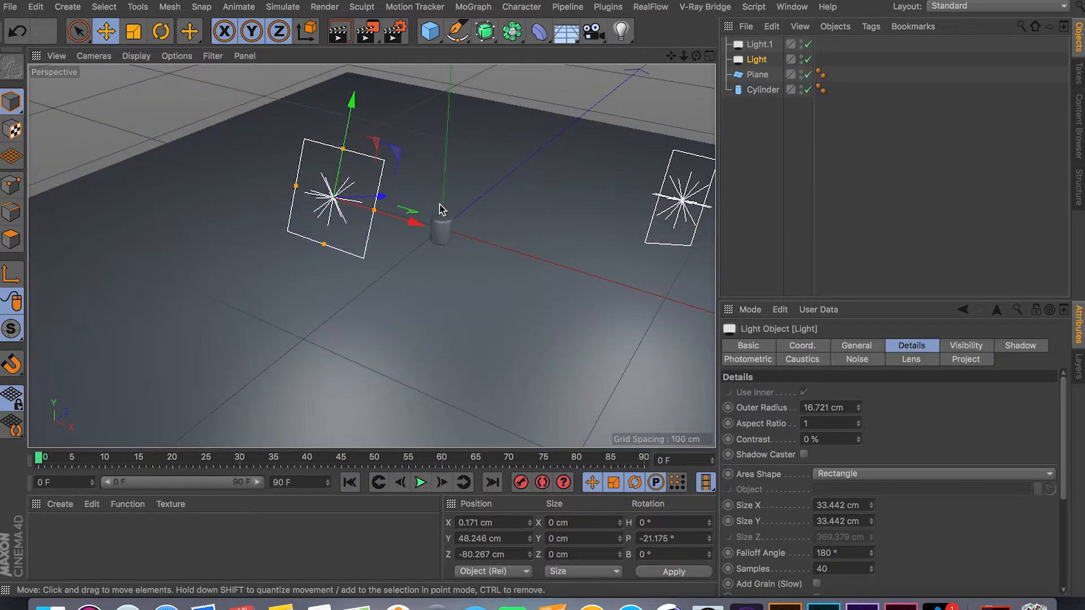
{"action": "left_click_drag", "start_coordinate": [439, 210], "coordinate": [381, 213], "text": "alt"}
{"action": "left_click_drag", "start_coordinate": [295, 213], "coordinate": [307, 234]}
{"action": "left_click_drag", "start_coordinate": [337, 193], "coordinate": [285, 193]}
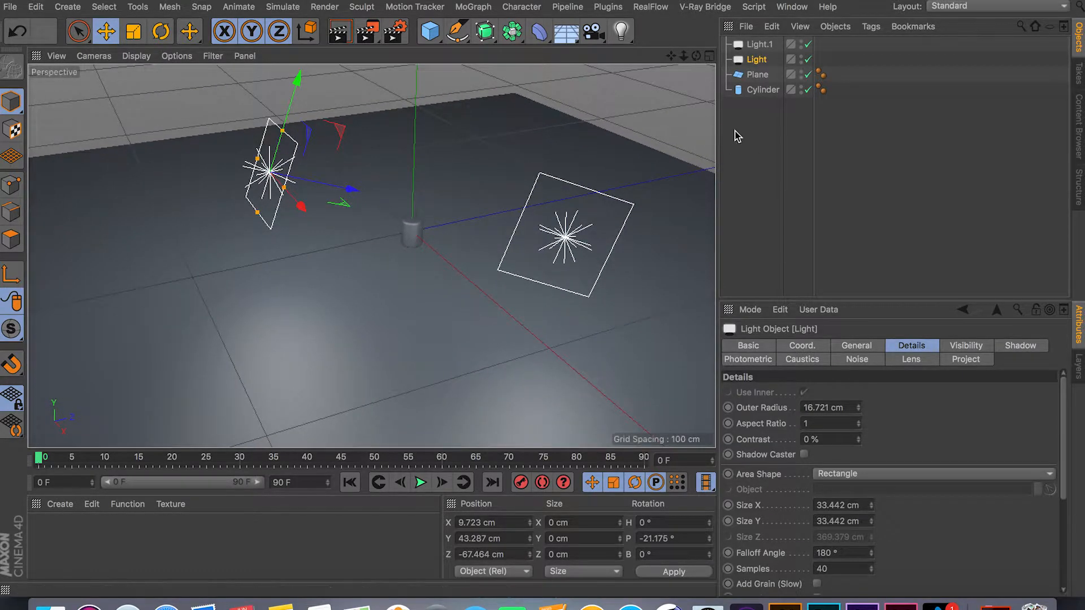
{"action": "left_click", "coordinate": [751, 116]}
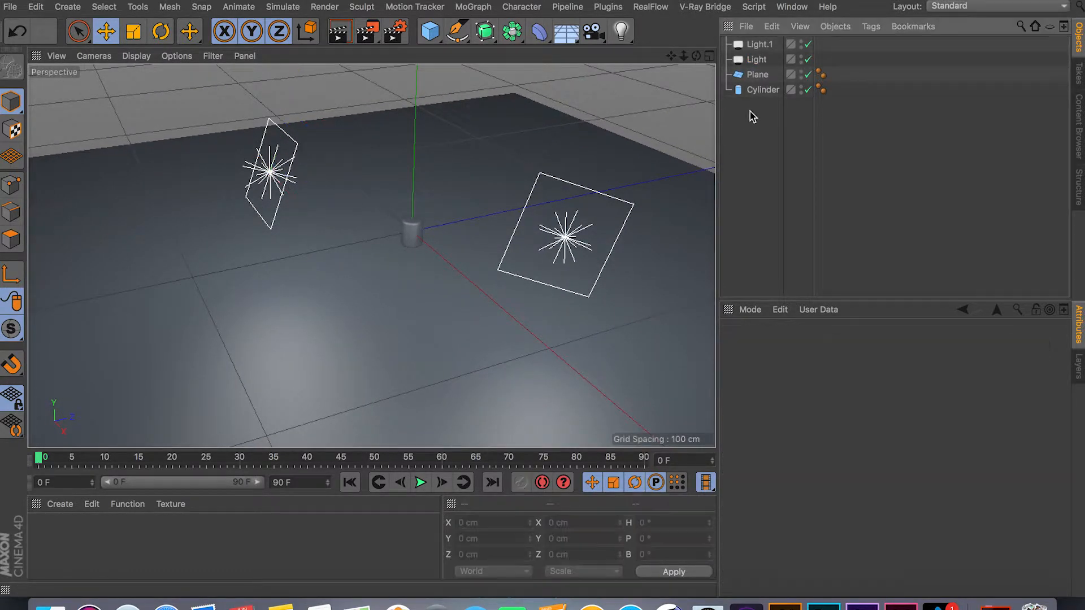
{"action": "left_click", "coordinate": [758, 60]}
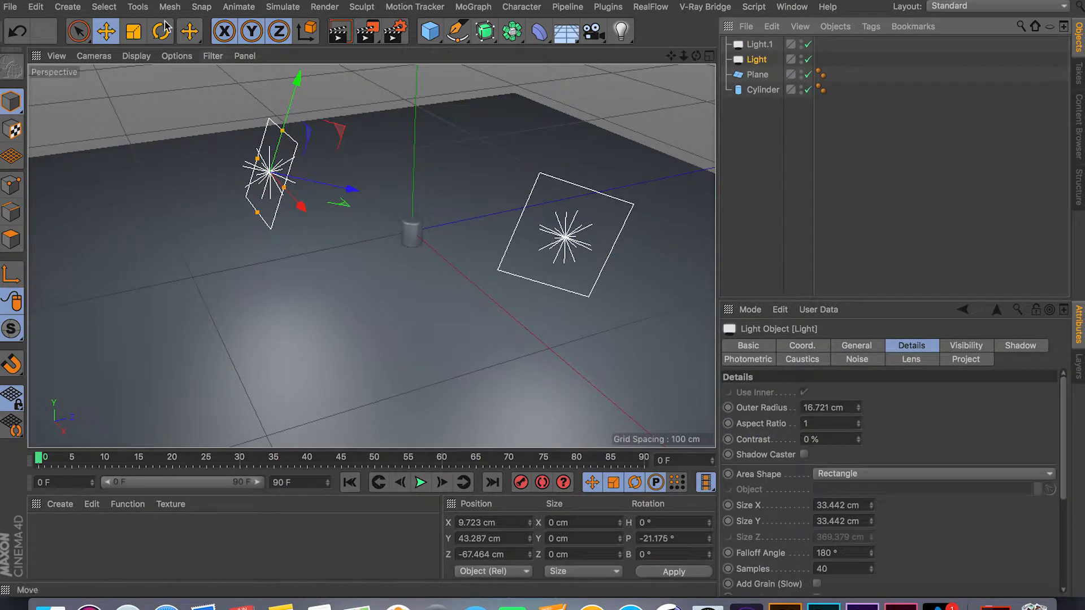
{"action": "left_click", "coordinate": [138, 7]}
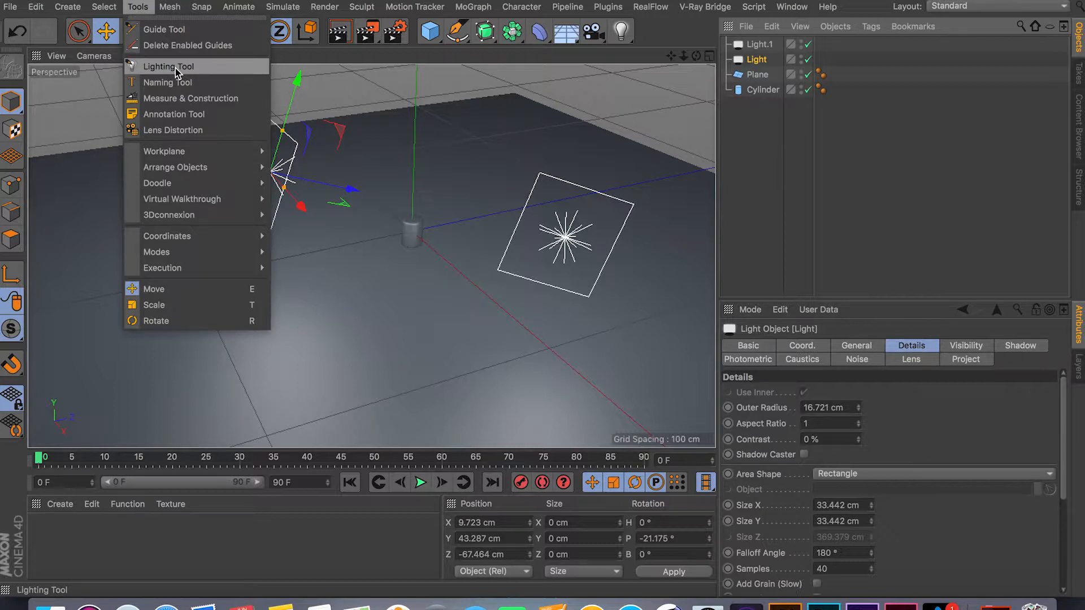
{"action": "left_click", "coordinate": [704, 120]}
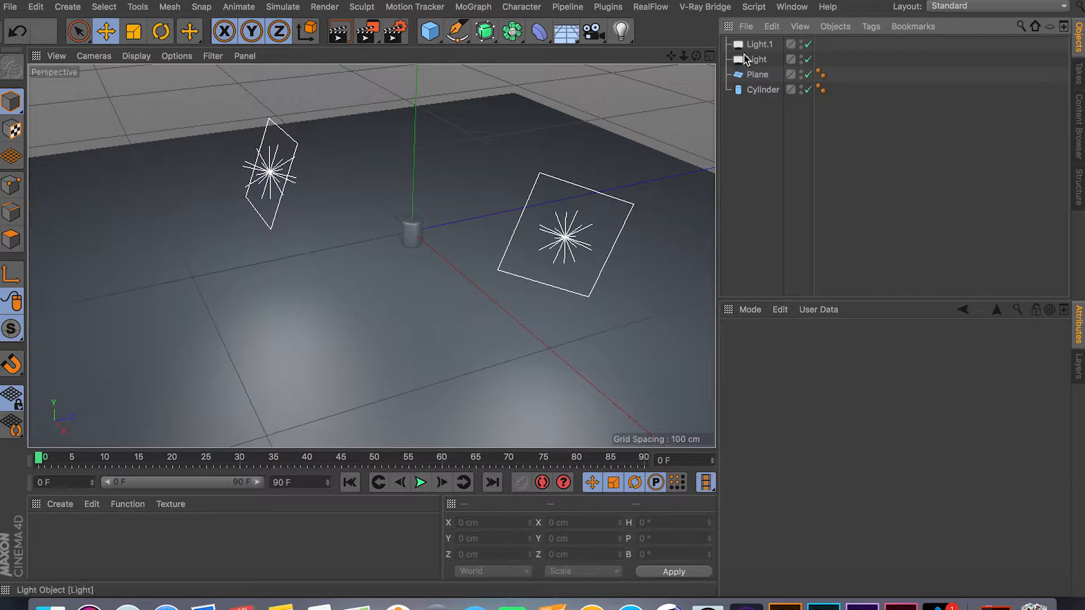
- Set the original area light as the viewport's active camera
{"action": "left_click", "coordinate": [752, 61]}
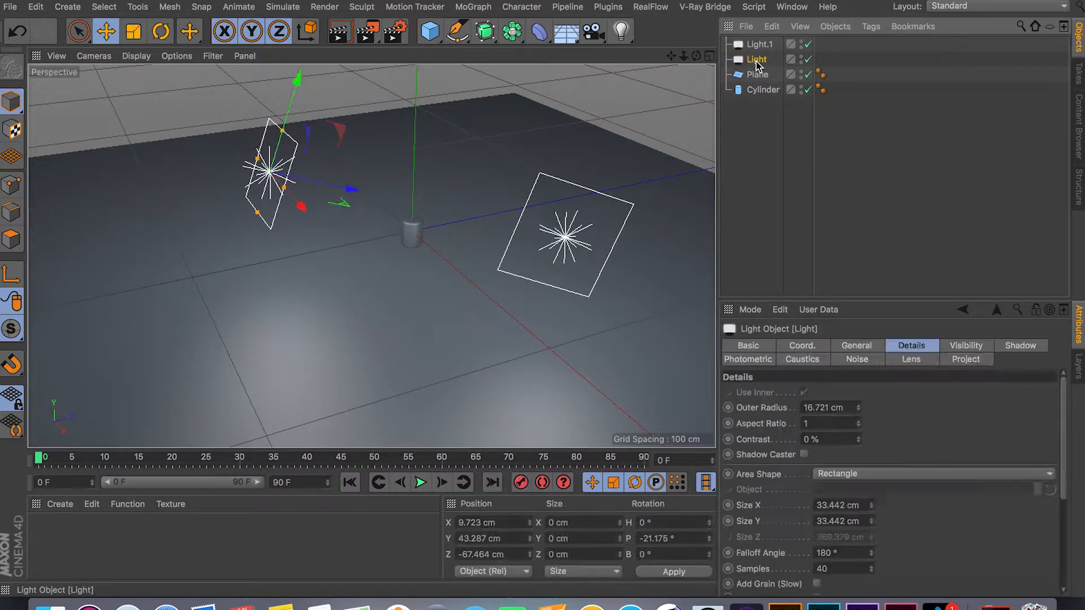
{"action": "left_click", "coordinate": [105, 57]}
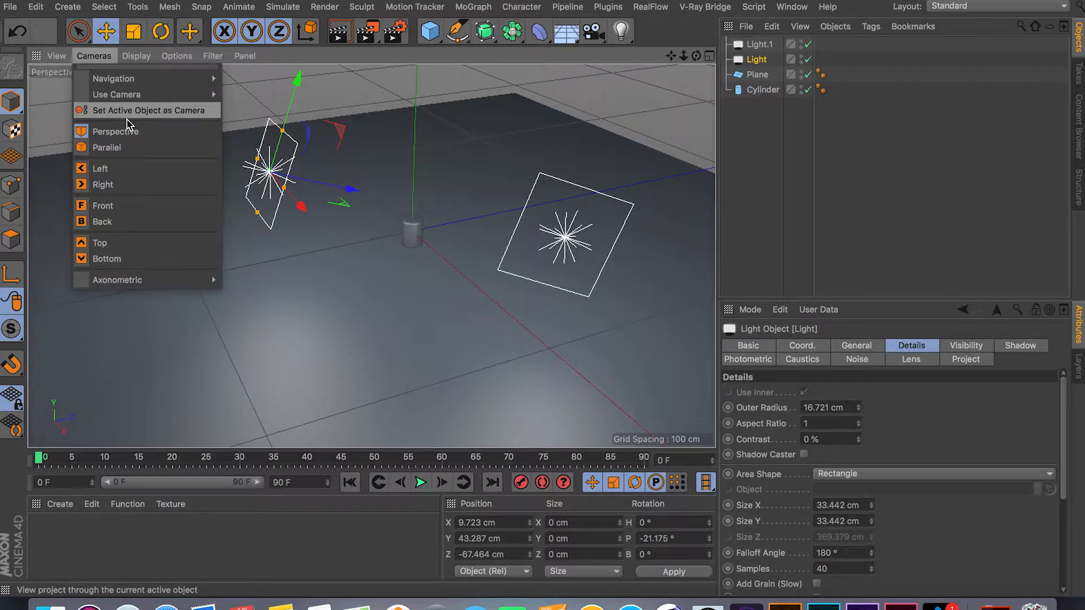
{"action": "left_click", "coordinate": [175, 116]}
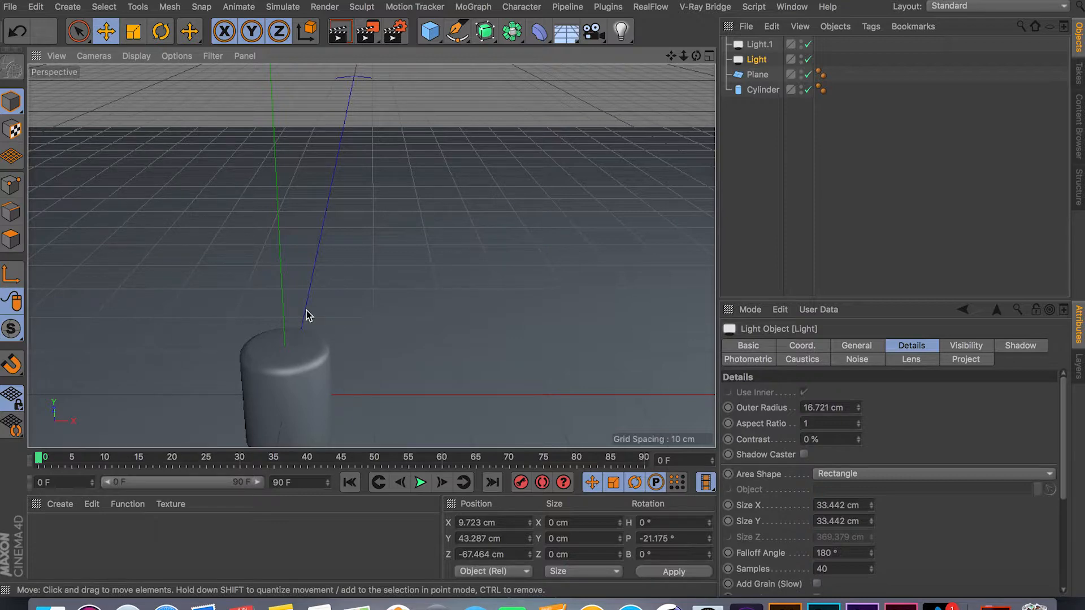
- Aim the light at the cylinder through its own view, from about X -63, Y 29, Z -54 cm at H -46°, P -23°
{"action": "scroll", "coordinate": [315, 293], "scroll_direction": "down", "scroll_amount": 10}
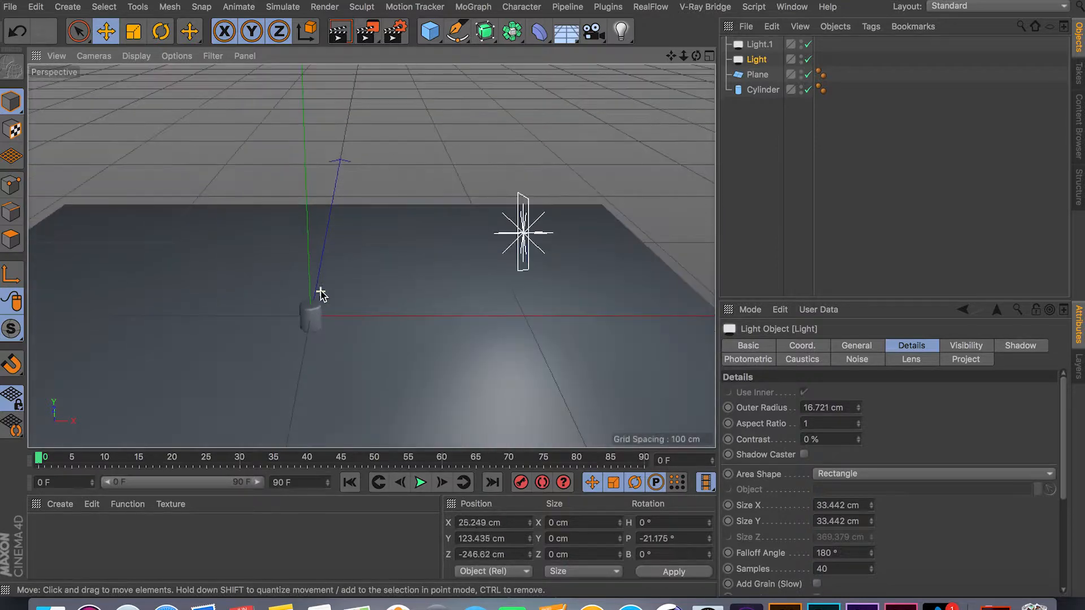
{"action": "left_click_drag", "start_coordinate": [332, 357], "coordinate": [305, 329], "text": "alt"}
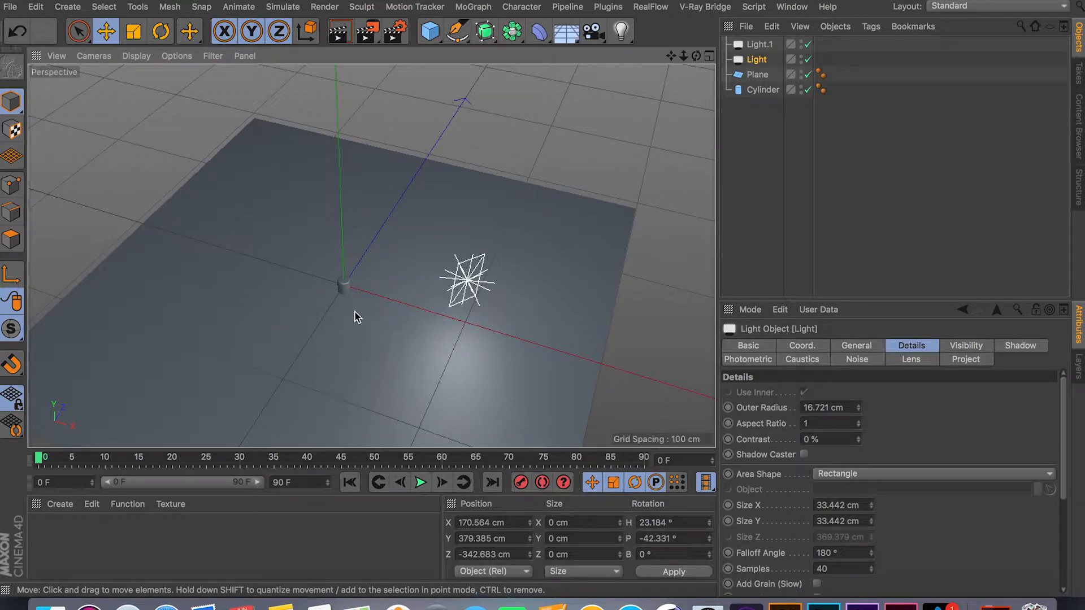
{"action": "scroll", "coordinate": [348, 305], "scroll_direction": "up", "scroll_amount": 10}
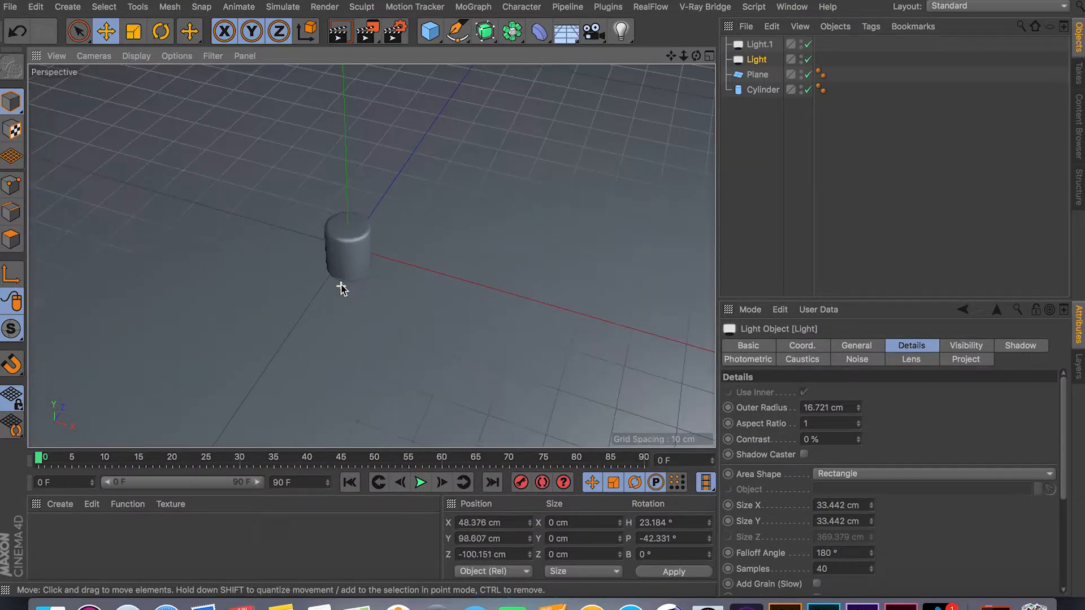
{"action": "left_click_drag", "start_coordinate": [363, 258], "coordinate": [388, 252], "text": "alt"}
{"action": "scroll", "coordinate": [357, 265], "scroll_direction": "up", "scroll_amount": 5}
{"action": "left_click_drag", "start_coordinate": [337, 274], "coordinate": [476, 269], "text": "alt"}
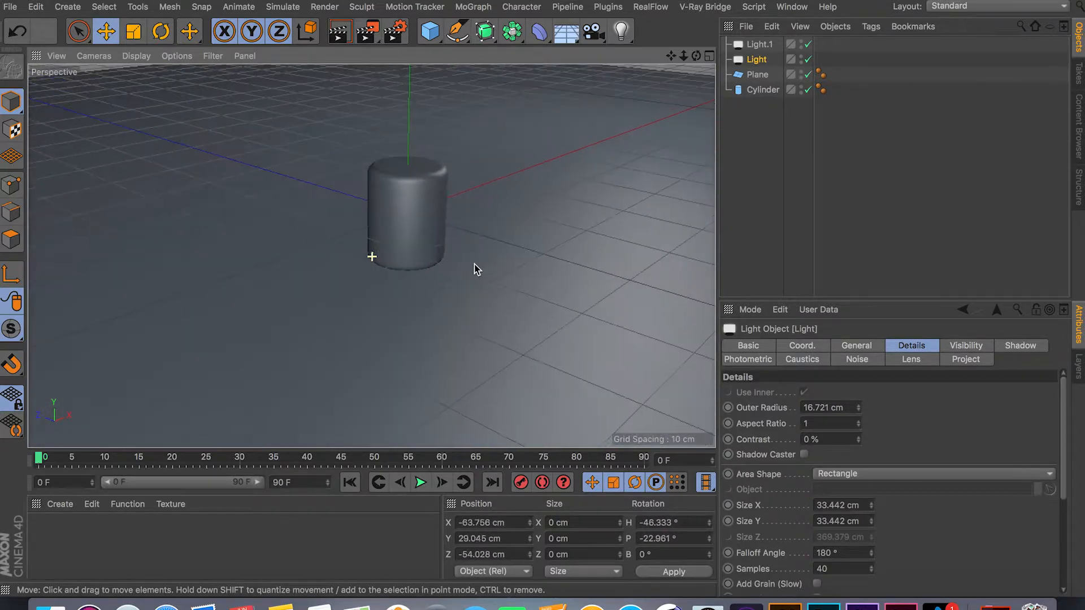
- Set the original area light's intensity to 60%
{"action": "left_click", "coordinate": [848, 346]}
{"action": "left_click", "coordinate": [815, 346]}
{"action": "left_click", "coordinate": [853, 345]}
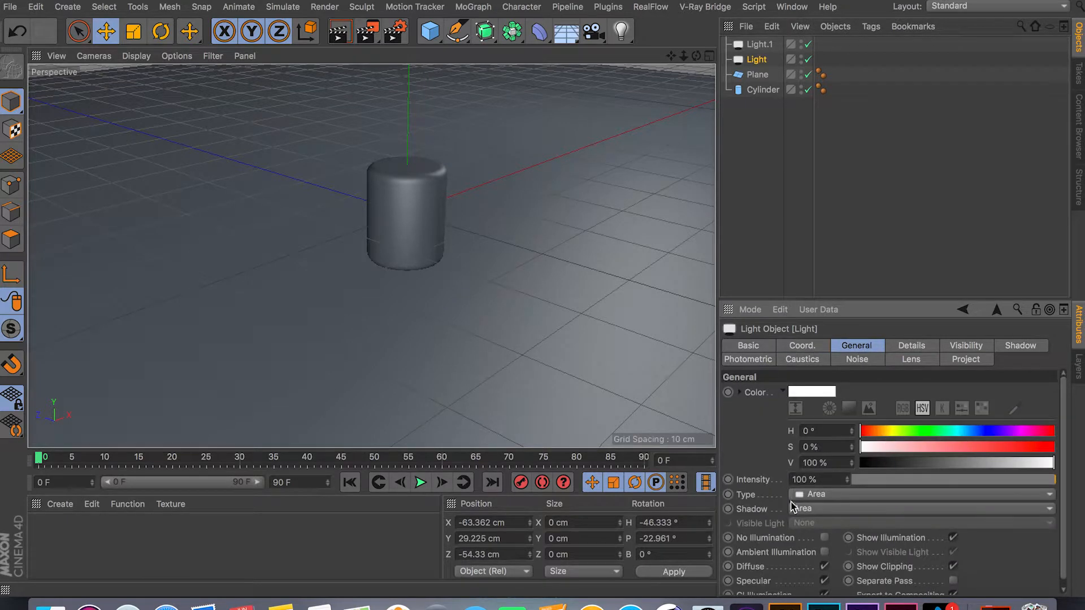
{"action": "mouse_move", "coordinate": [953, 485]}
{"action": "left_mouse_down"}
{"action": "mouse_move", "coordinate": [932, 484]}
{"action": "mouse_move", "coordinate": [1000, 484]}
{"action": "mouse_move", "coordinate": [974, 483]}
{"action": "left_mouse_up"}
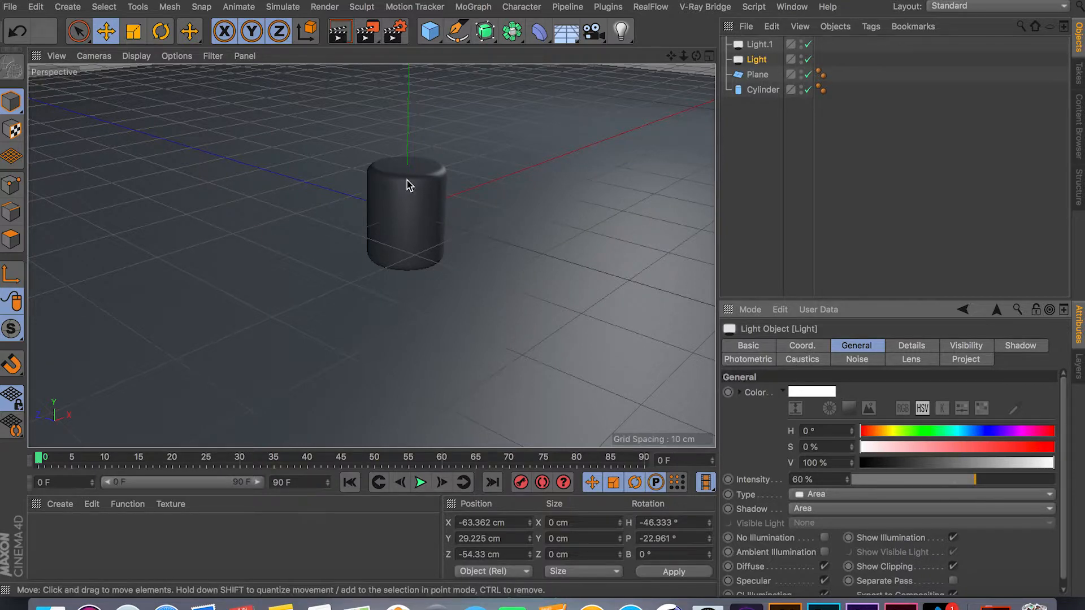
- Pull the light back through its own view to about X -233, Y 85, Z -105 cm, angled at H -53°, P -24°
{"action": "left_click_drag", "start_coordinate": [431, 252], "coordinate": [458, 228], "text": "alt"}
{"action": "left_click_drag", "start_coordinate": [341, 165], "coordinate": [545, 188], "text": "alt"}
{"action": "middle_click_drag", "start_coordinate": [545, 189], "coordinate": [490, 242], "text": "alt"}
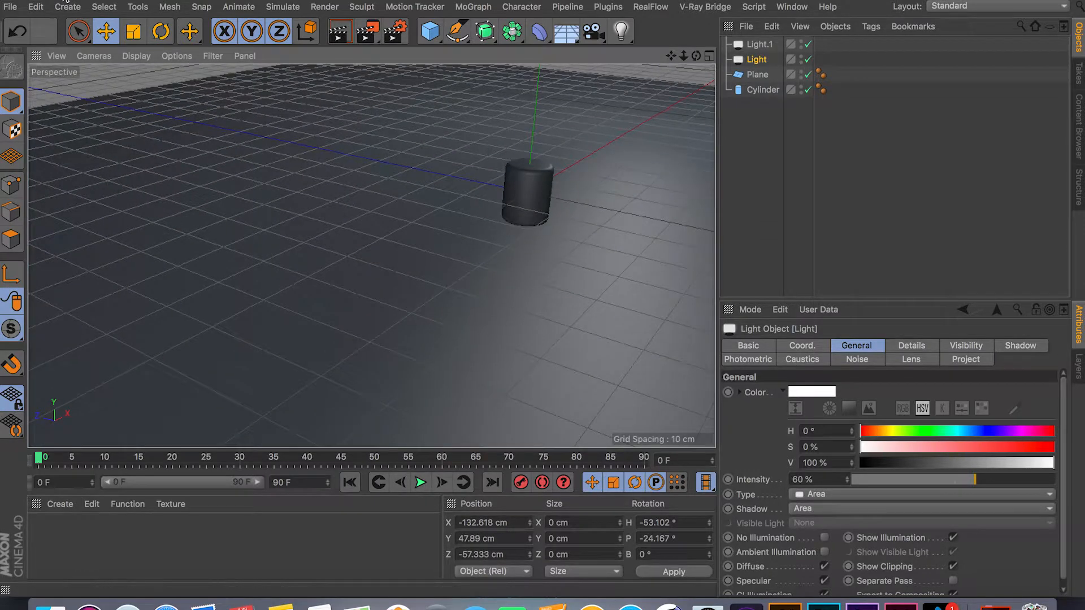
{"action": "scroll", "coordinate": [416, 202], "scroll_direction": "down", "scroll_amount": 5}
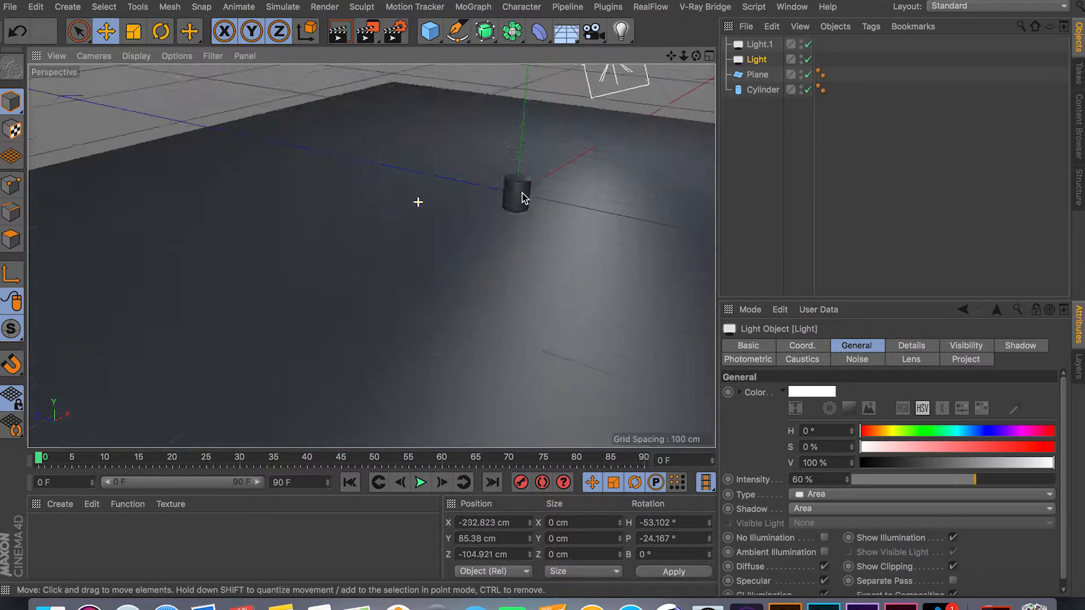
- Move the original area light closer through its own view, to about X -81, Y 24, Z -24 cm at H -66°, P -22°
{"action": "scroll", "coordinate": [517, 192], "scroll_direction": "up", "scroll_amount": 10}
{"action": "left_click_drag", "start_coordinate": [493, 209], "coordinate": [525, 194], "text": "alt"}
{"action": "middle_click_drag", "start_coordinate": [524, 194], "coordinate": [478, 202], "text": "alt"}
{"action": "left_click_drag", "start_coordinate": [478, 203], "coordinate": [477, 210], "text": "alt"}
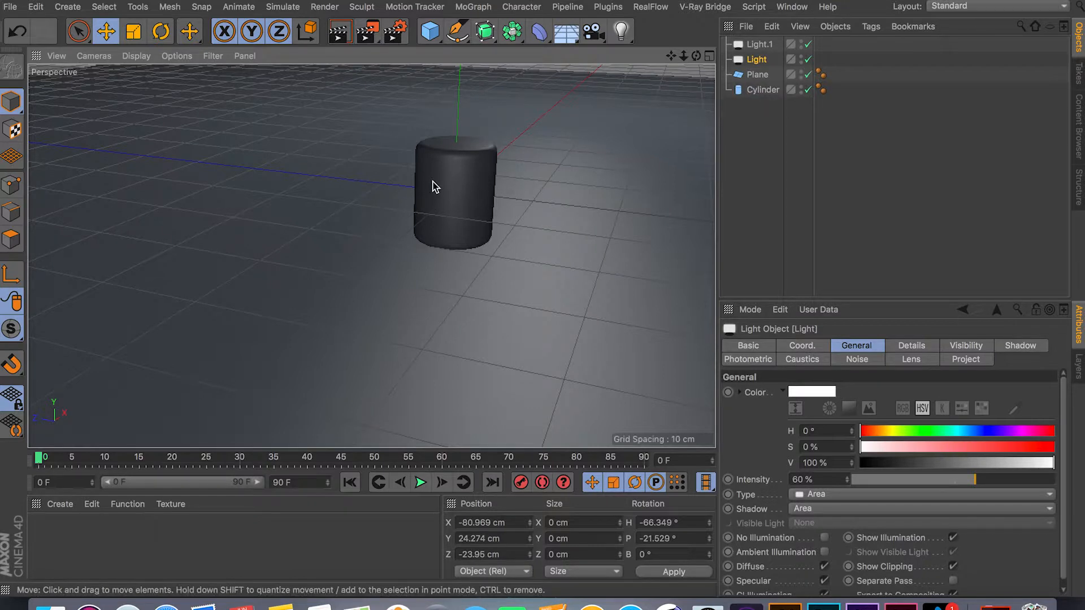
- Switch the viewport from the light's view back to the default camera
{"action": "left_click", "coordinate": [94, 56]}
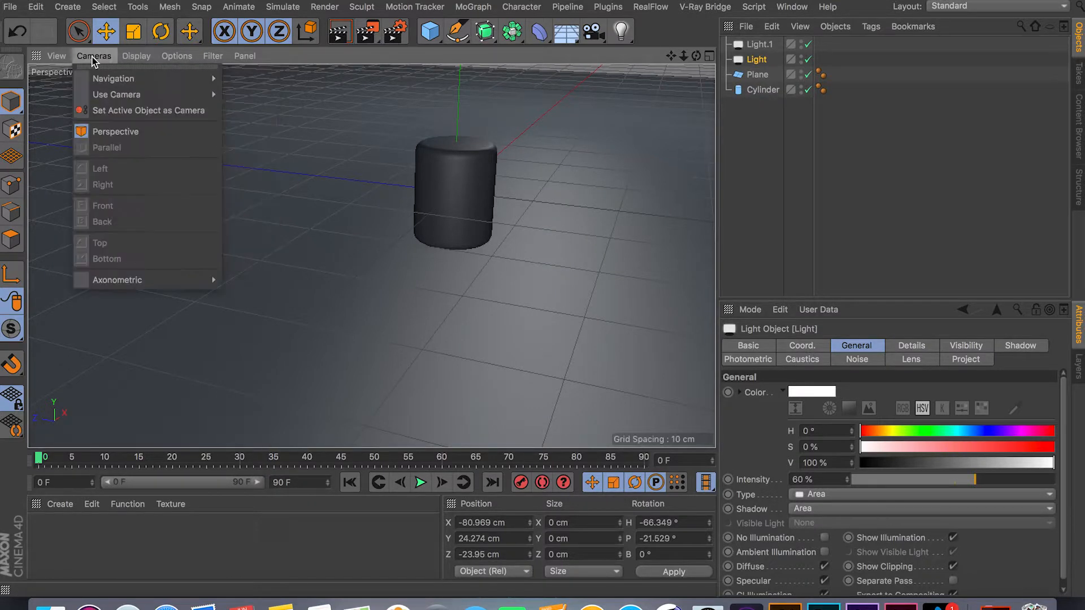
{"action": "mouse_move", "coordinate": [117, 96]}
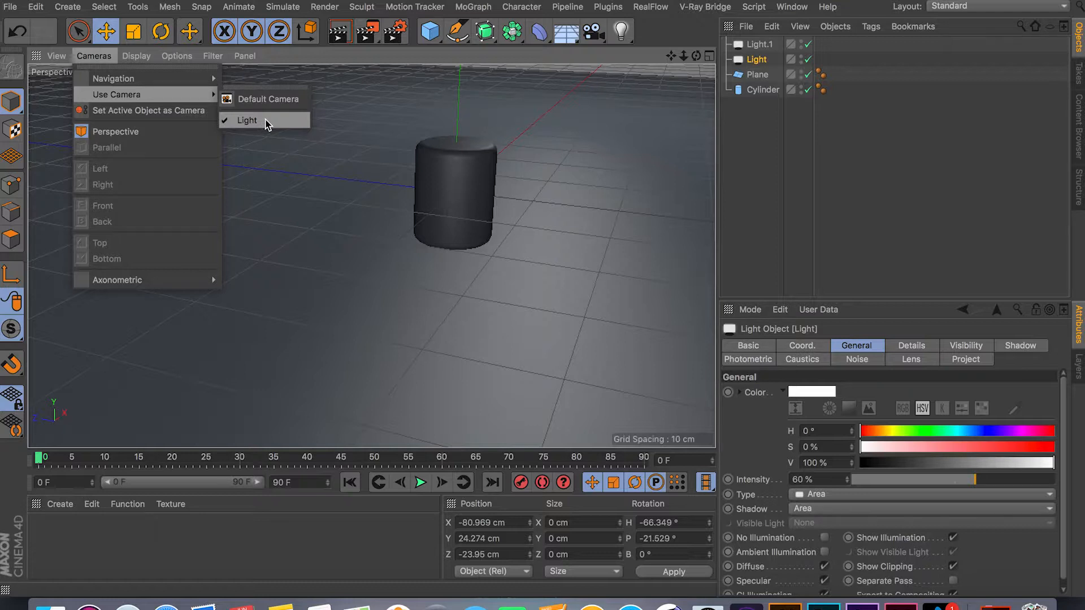
{"action": "left_click", "coordinate": [290, 103]}
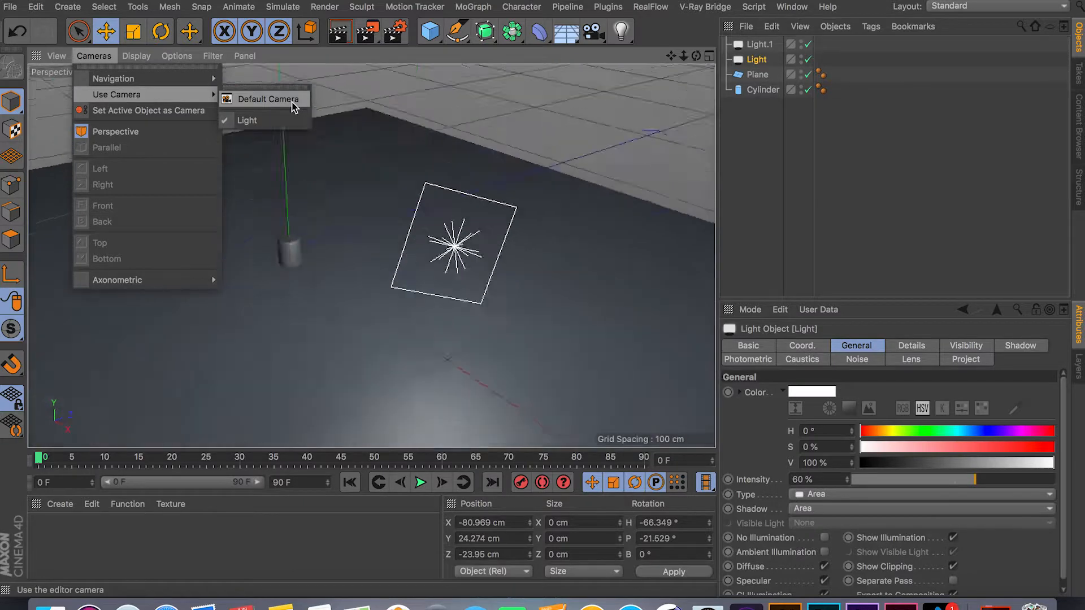
- Render a close preview of the cylinder in the viewport to check its lighting
{"action": "scroll", "coordinate": [360, 160], "scroll_direction": "up", "scroll_amount": 3}
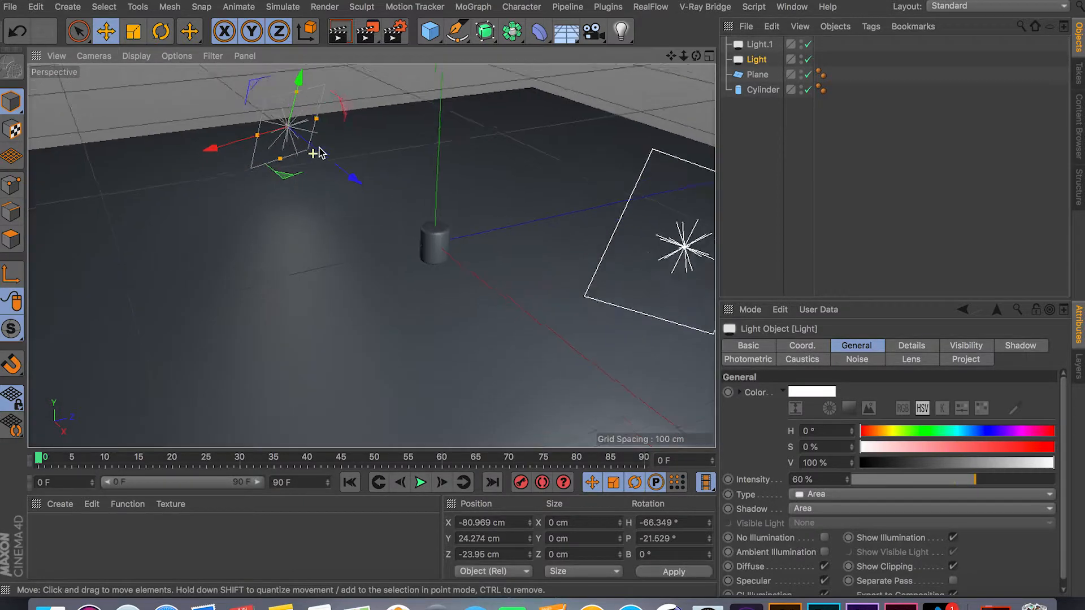
{"action": "left_click_drag", "start_coordinate": [317, 153], "coordinate": [331, 163], "text": "alt"}
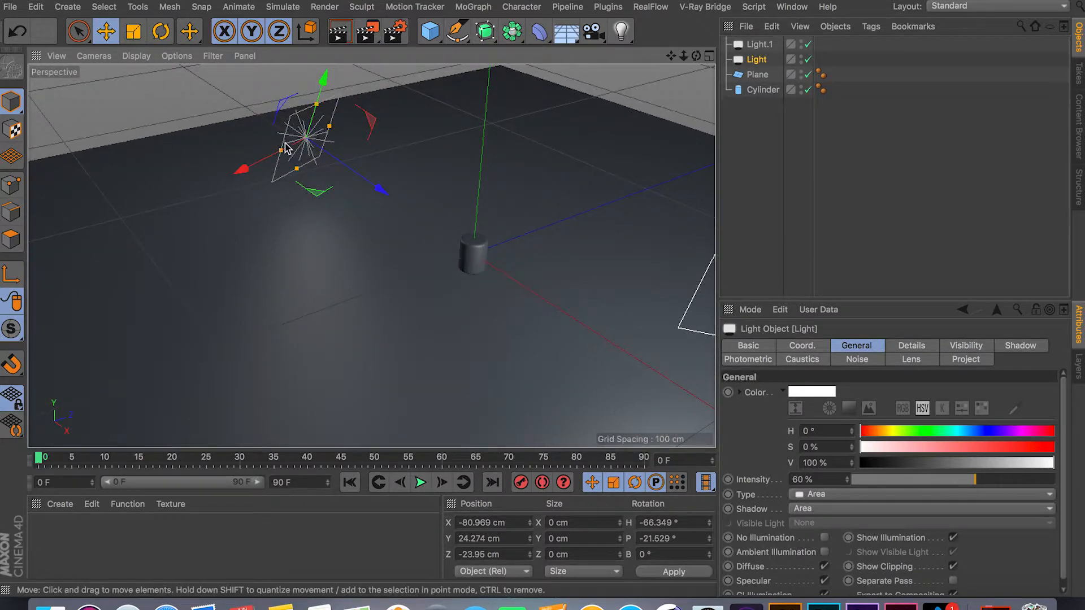
{"action": "middle_click_drag", "start_coordinate": [451, 229], "coordinate": [405, 222], "text": "alt"}
{"action": "left_click_drag", "start_coordinate": [358, 189], "coordinate": [427, 205], "text": "alt"}
{"action": "scroll", "coordinate": [427, 205], "scroll_direction": "down", "scroll_amount": 5}
{"action": "left_click_drag", "start_coordinate": [372, 256], "coordinate": [380, 194], "text": "alt"}
{"action": "scroll", "coordinate": [383, 221], "scroll_direction": "down", "scroll_amount": 3}
{"action": "scroll", "coordinate": [382, 222], "scroll_direction": "up", "scroll_amount": 12}
{"action": "scroll", "coordinate": [379, 194], "scroll_direction": "down", "scroll_amount": 8}
{"action": "left_click", "coordinate": [338, 31]}
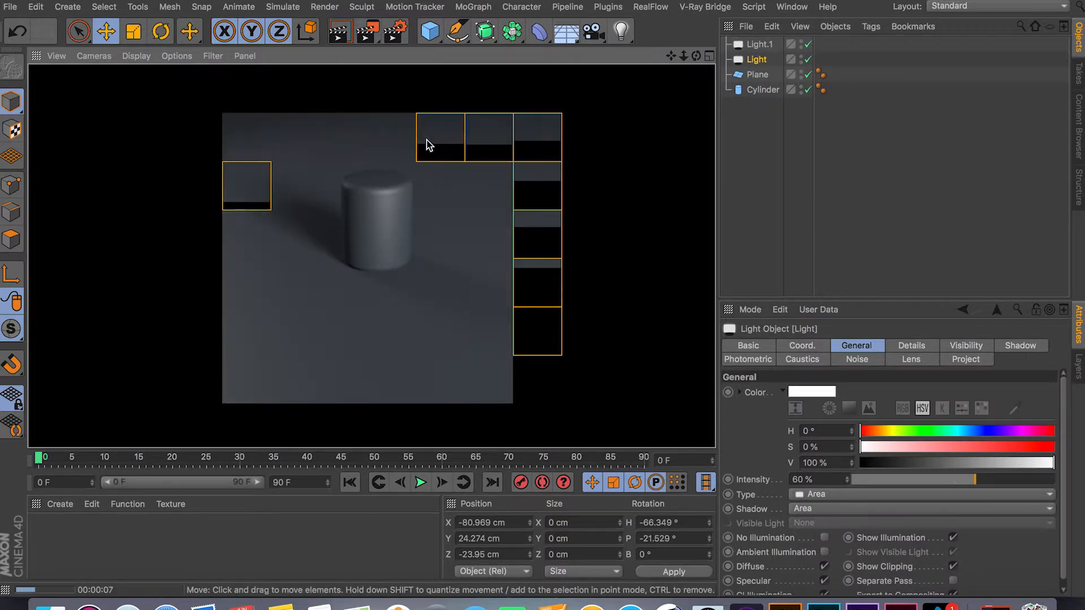
{"action": "left_click", "coordinate": [345, 231]}
- Select the original area light again and set it as the viewport's active camera
{"action": "scroll", "coordinate": [337, 226], "scroll_direction": "down", "scroll_amount": 10}
{"action": "left_click_drag", "start_coordinate": [343, 216], "coordinate": [353, 225], "text": "alt"}
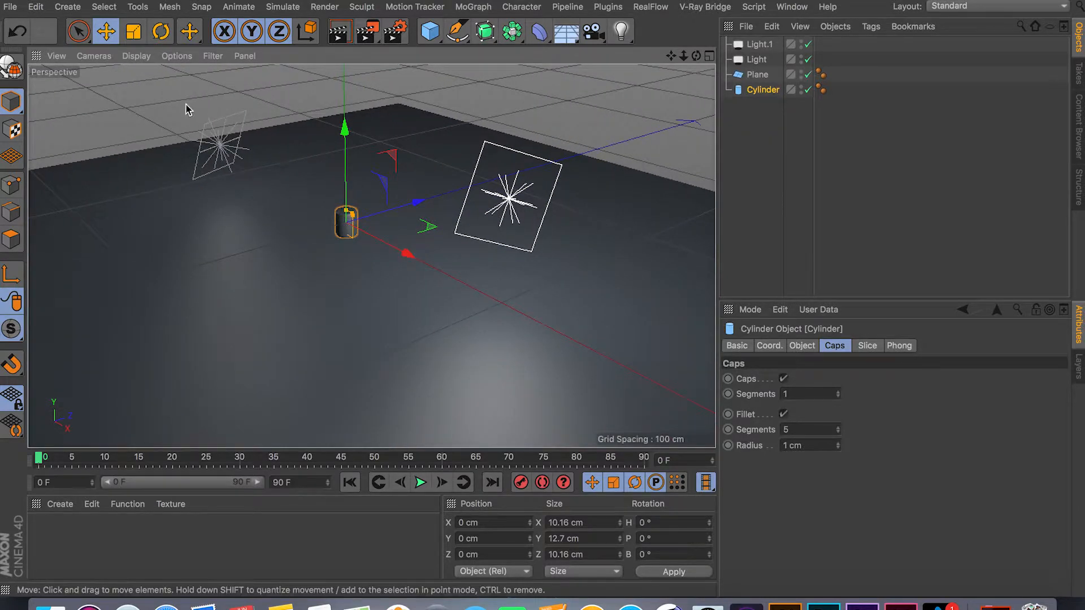
{"action": "left_click", "coordinate": [773, 60]}
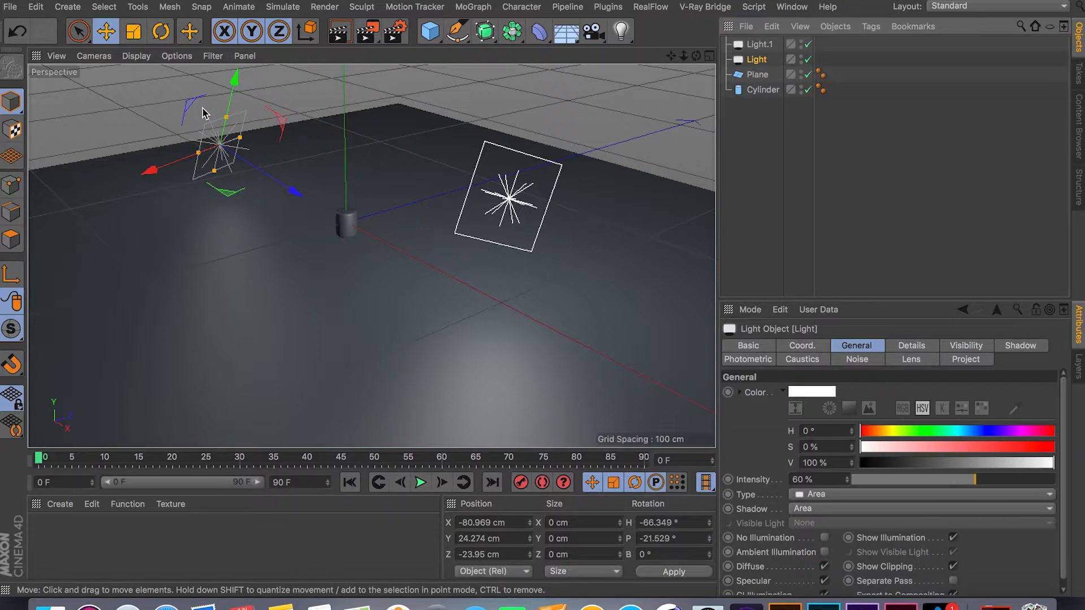
{"action": "left_click", "coordinate": [101, 59]}
{"action": "left_click", "coordinate": [754, 126]}
{"action": "left_click", "coordinate": [756, 59]}
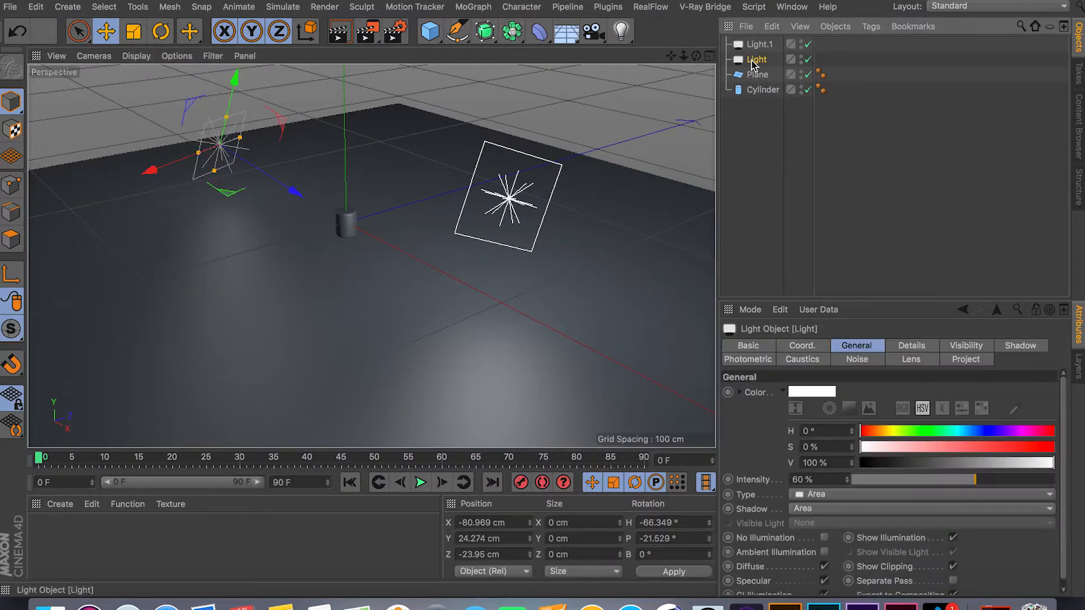
{"action": "left_click", "coordinate": [93, 55]}
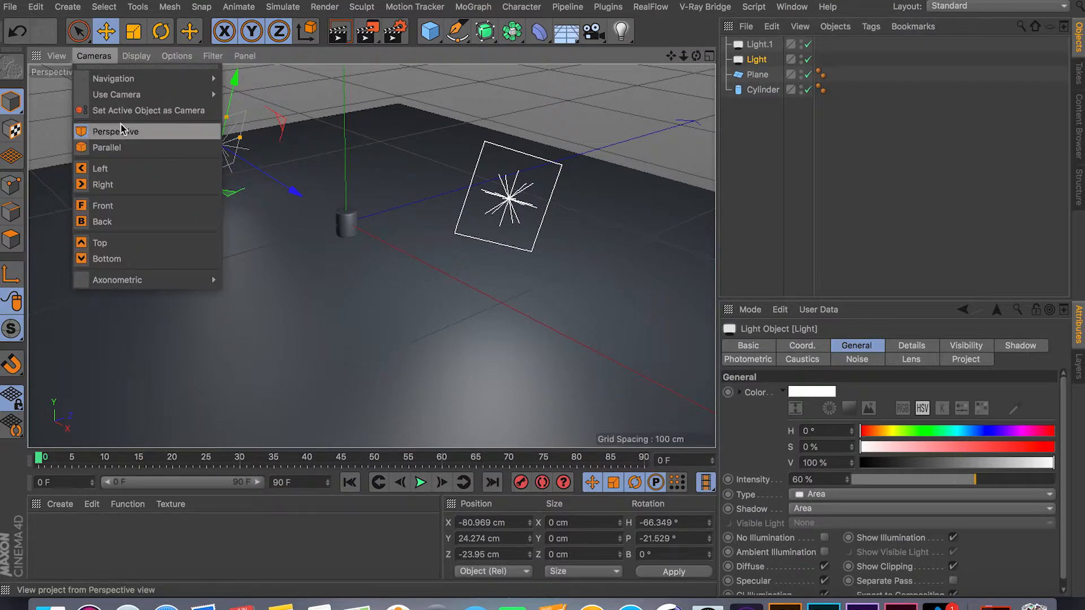
{"action": "left_click", "coordinate": [171, 113]}
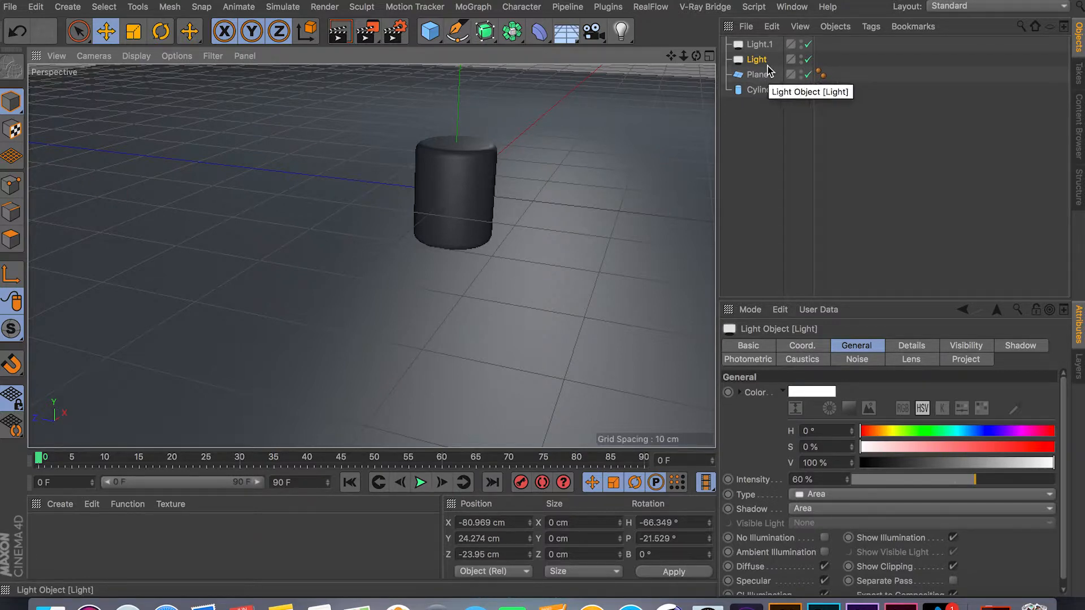
- Pull the light back through its own view to about X -128, Y 56, Z -90 cm at H -49°, P -27°
{"action": "scroll", "coordinate": [491, 149], "scroll_direction": "down", "scroll_amount": 8}
{"action": "scroll", "coordinate": [492, 149], "scroll_direction": "up", "scroll_amount": 10}
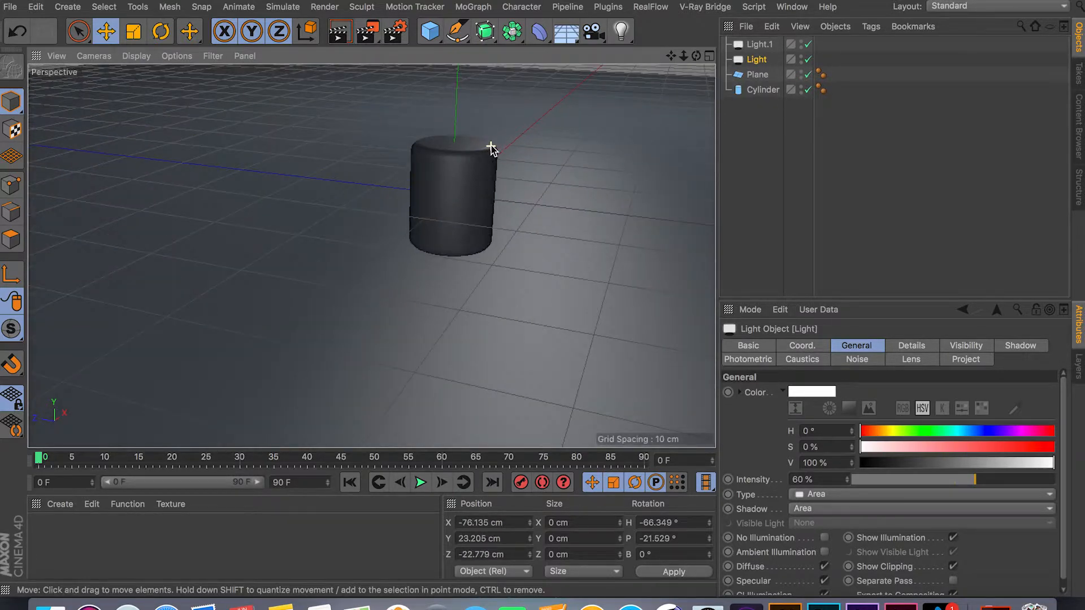
{"action": "mouse_move", "coordinate": [443, 167]}
{"action": "left_mouse_down", "text": "alt"}
{"action": "mouse_move", "coordinate": [605, 158]}
{"action": "mouse_move", "coordinate": [574, 203]}
{"action": "mouse_move", "coordinate": [486, 232]}
{"action": "mouse_move", "coordinate": [362, 202]}
{"action": "mouse_move", "coordinate": [438, 150]}
{"action": "mouse_move", "coordinate": [489, 162]}
{"action": "mouse_move", "coordinate": [467, 184]}
{"action": "mouse_move", "coordinate": [489, 172]}
{"action": "mouse_move", "coordinate": [406, 164]}
{"action": "mouse_move", "coordinate": [451, 165]}
{"action": "left_mouse_up", "text": "alt"}
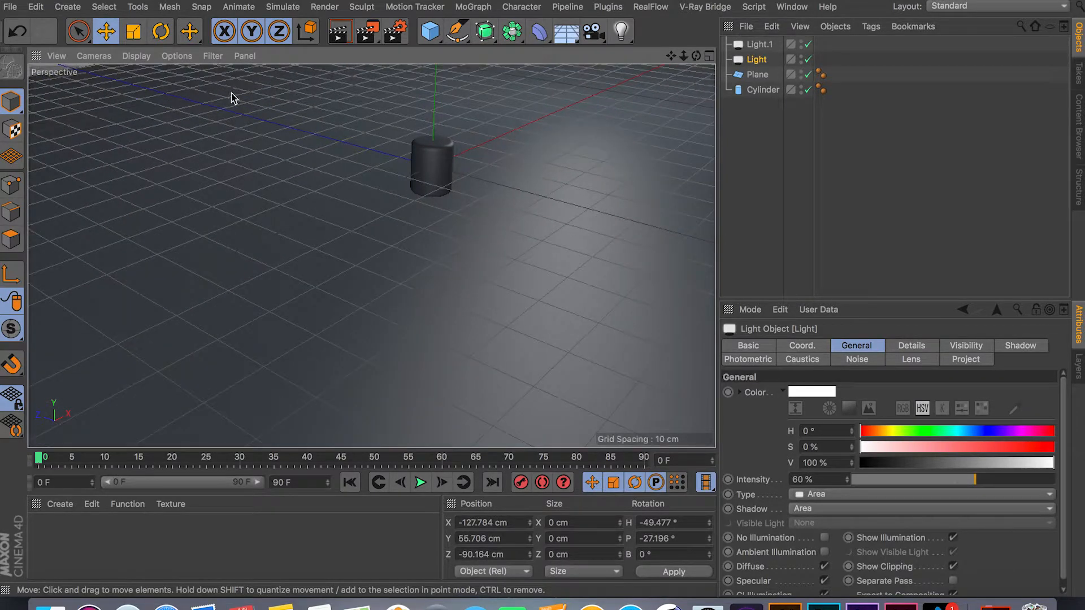
- Return to the default camera and frame the cylinder on the floor plane
{"action": "left_click", "coordinate": [94, 55]}
{"action": "mouse_move", "coordinate": [129, 100]}
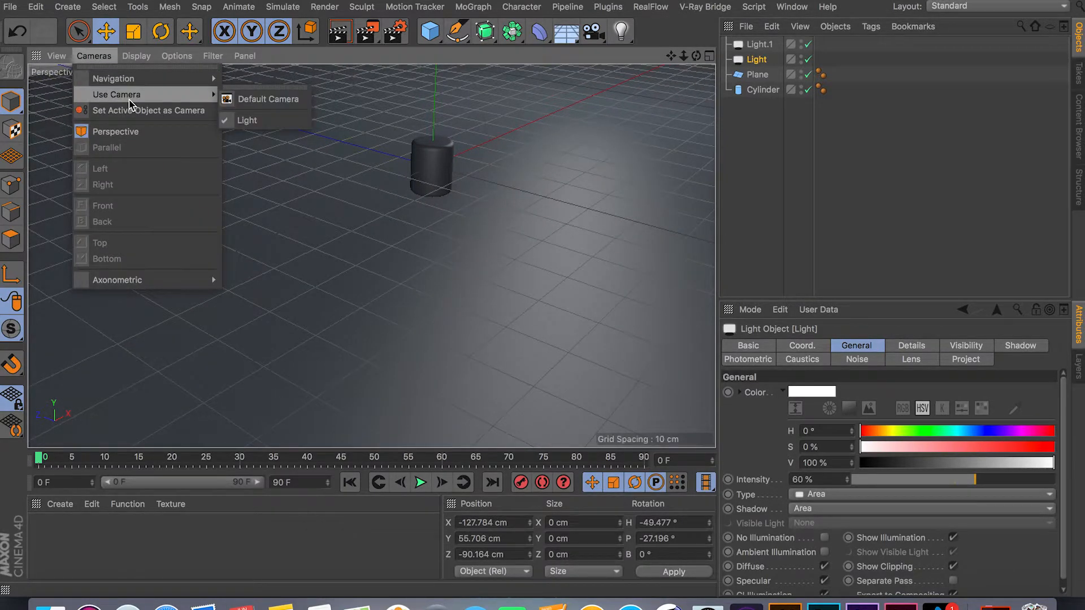
{"action": "left_click", "coordinate": [271, 99]}
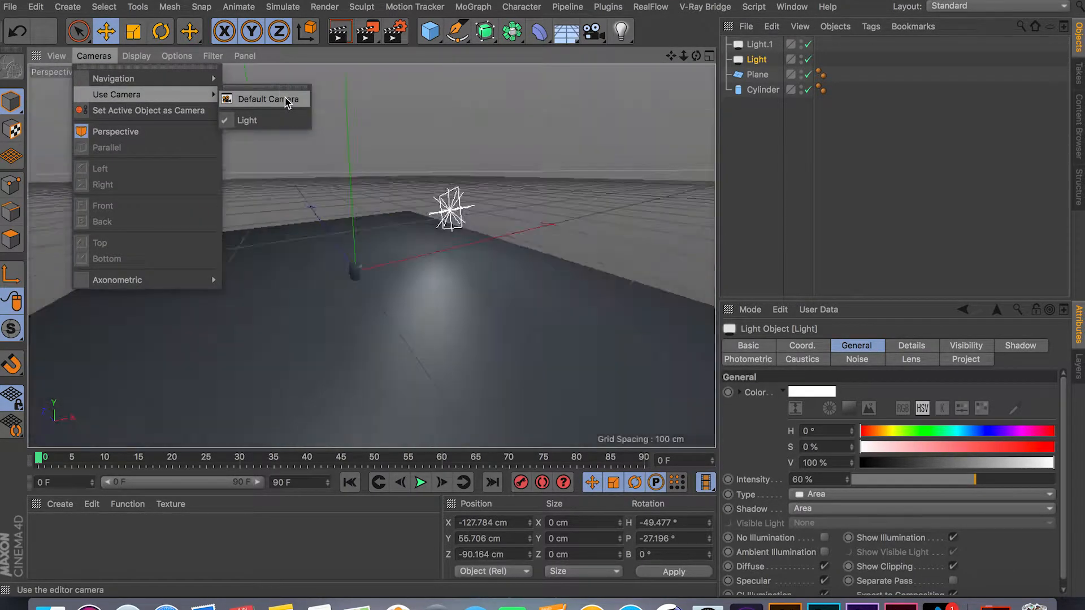
{"action": "scroll", "coordinate": [348, 218], "scroll_direction": "up", "scroll_amount": 10}
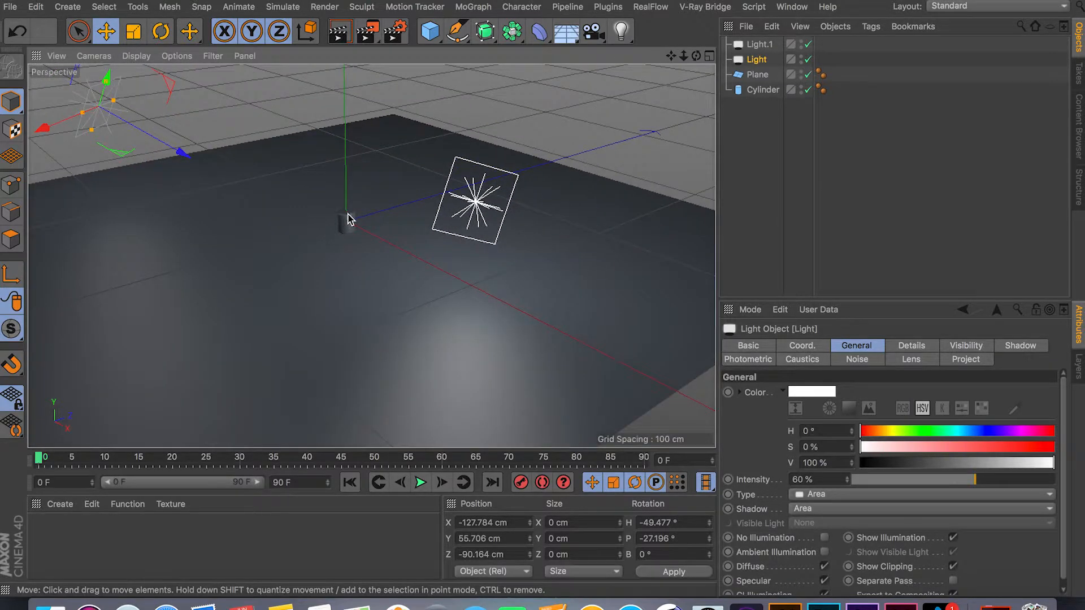
{"action": "scroll", "coordinate": [350, 229], "scroll_direction": "down", "scroll_amount": 10}
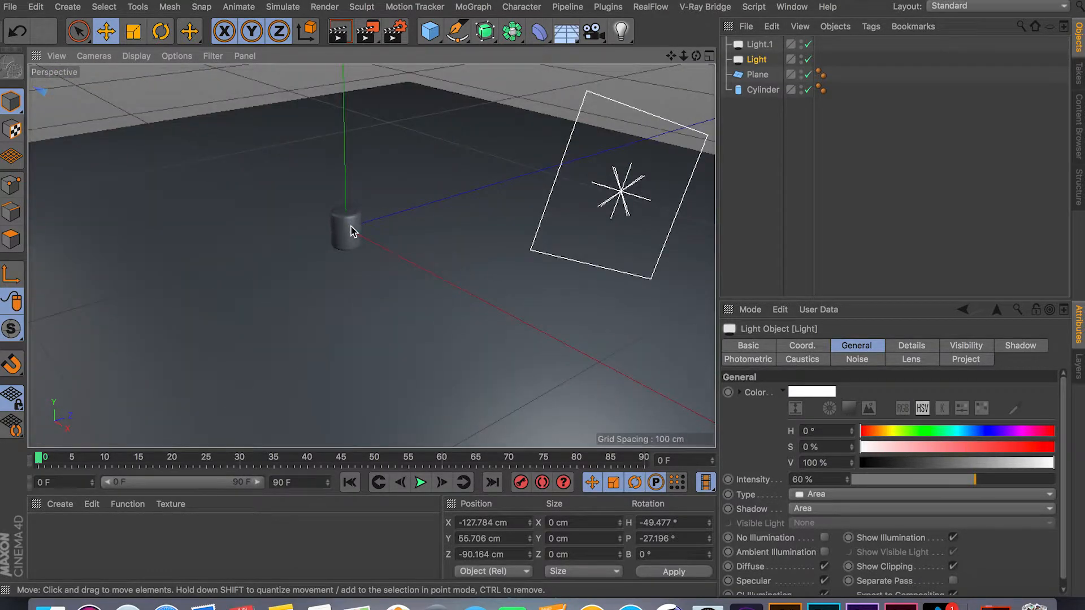
- Reposition the original light from the cylinder's surface with the Lighting Tool in Trackball mode, to about X -84, Y -22, Z -142 cm, intensity about 108%
{"action": "left_click", "coordinate": [138, 6]}
{"action": "left_click", "coordinate": [418, 108]}
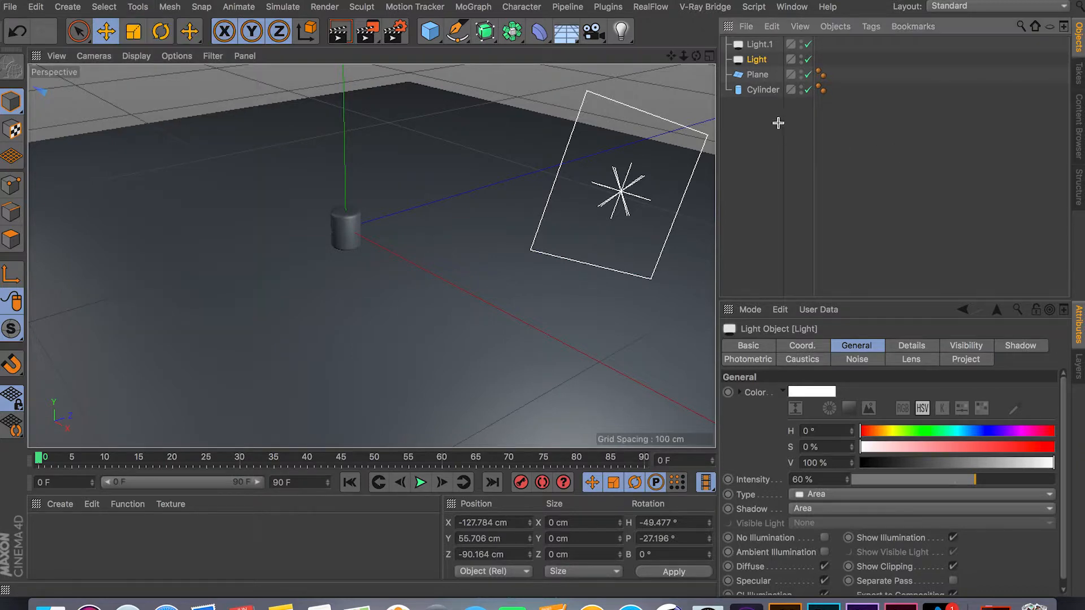
{"action": "left_click", "coordinate": [756, 60]}
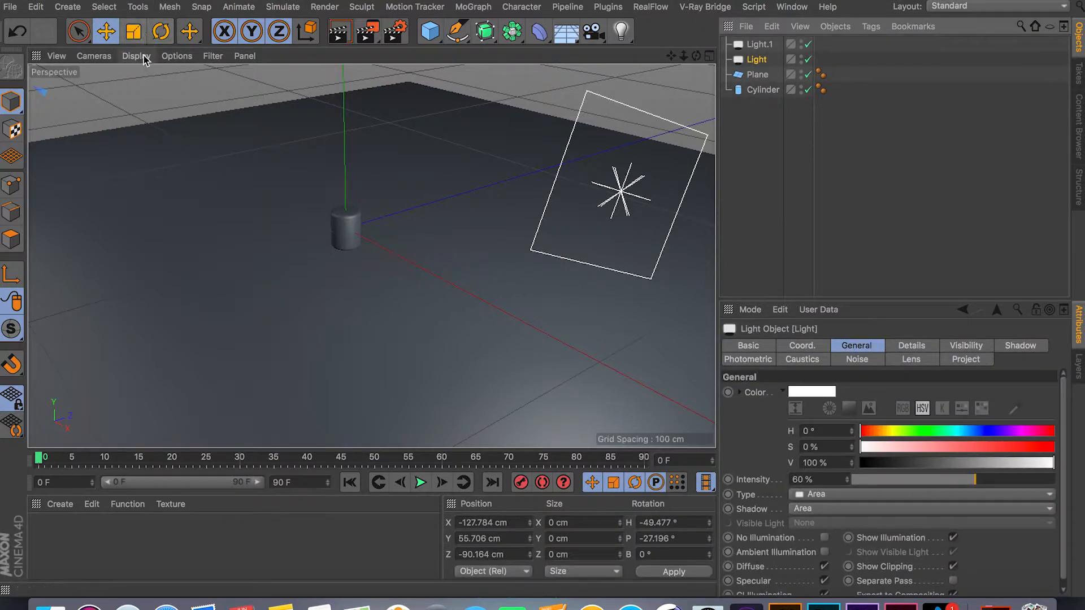
{"action": "left_click", "coordinate": [140, 8]}
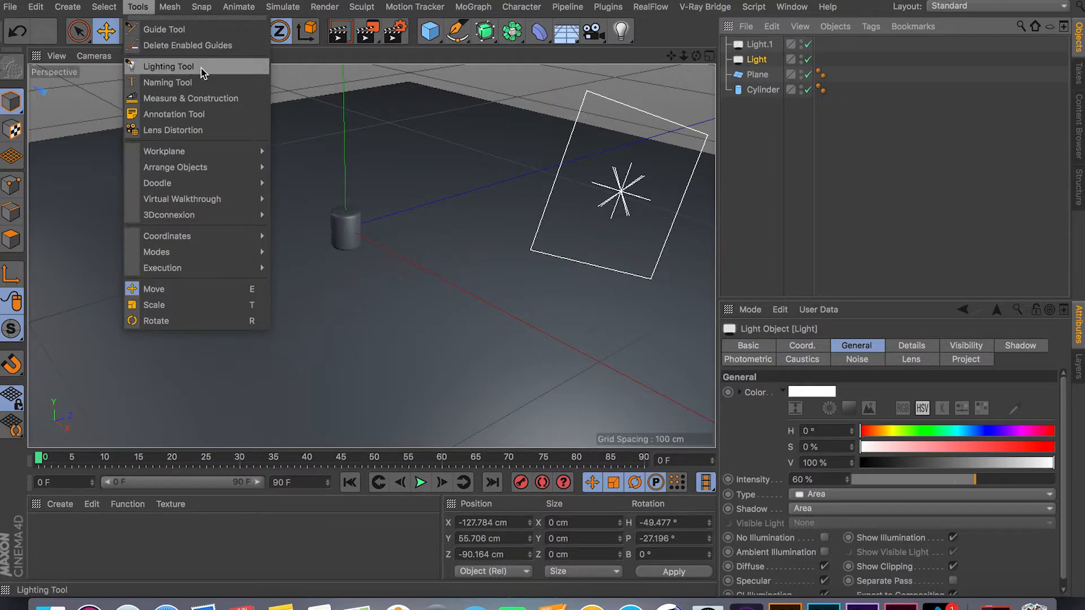
{"action": "left_click", "coordinate": [169, 66]}
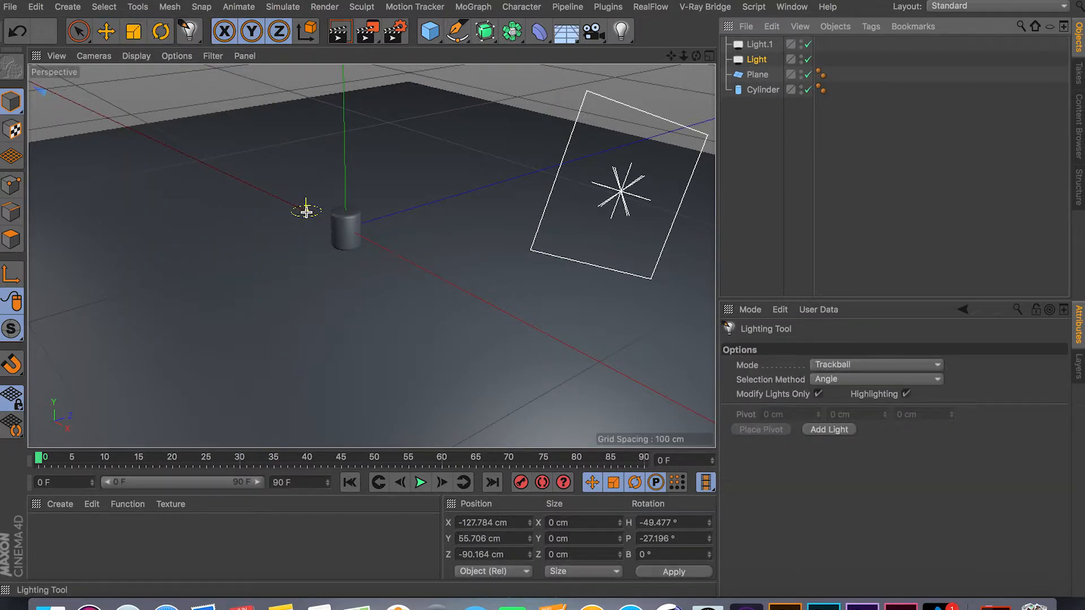
{"action": "scroll", "coordinate": [339, 223], "scroll_direction": "up", "scroll_amount": 10}
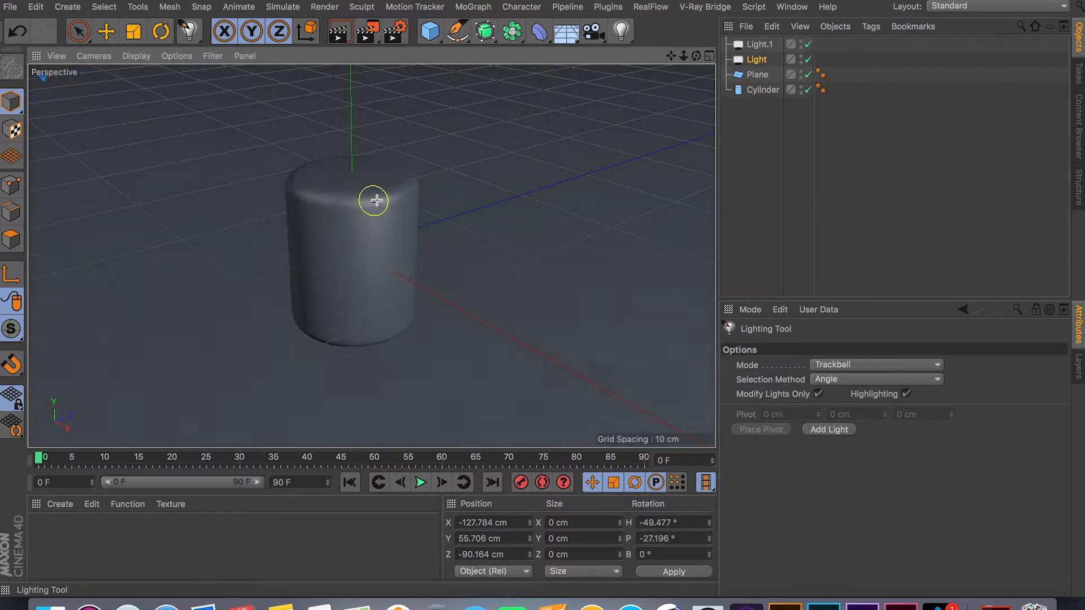
{"action": "mouse_move", "coordinate": [408, 178]}
{"action": "left_mouse_down"}
{"action": "mouse_move", "coordinate": [355, 189]}
{"action": "mouse_move", "coordinate": [351, 145]}
{"action": "mouse_move", "coordinate": [327, 216]}
{"action": "mouse_move", "coordinate": [294, 234]}
{"action": "mouse_move", "coordinate": [290, 286]}
{"action": "mouse_move", "coordinate": [346, 271]}
{"action": "mouse_move", "coordinate": [354, 203]}
{"action": "mouse_move", "coordinate": [313, 259]}
{"action": "mouse_move", "coordinate": [291, 262]}
{"action": "left_mouse_up"}
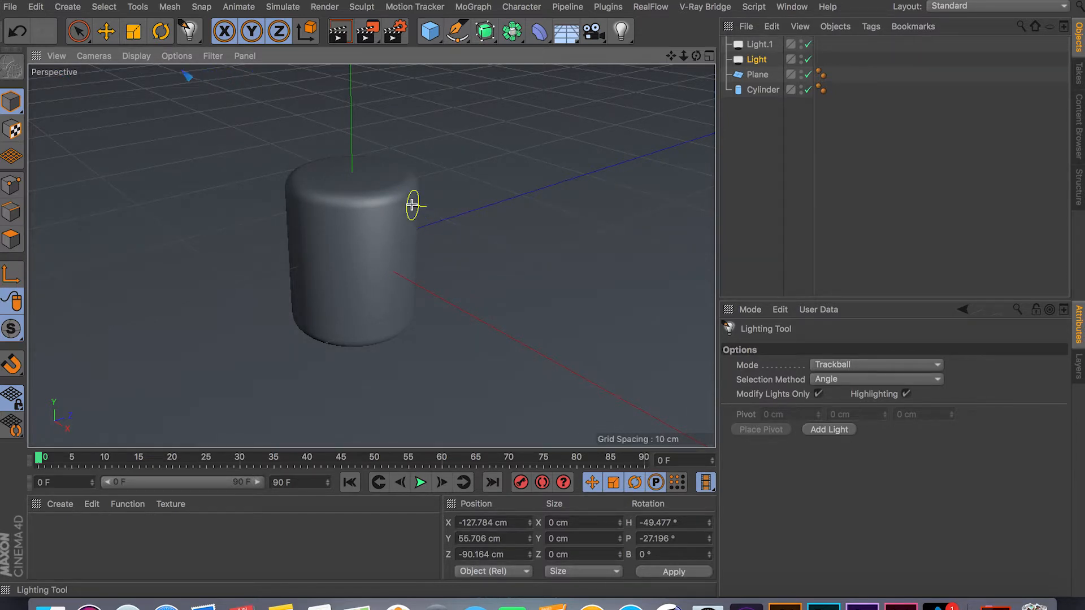
{"action": "mouse_move", "coordinate": [337, 247]}
{"action": "left_mouse_down"}
{"action": "mouse_move", "coordinate": [289, 256]}
{"action": "mouse_move", "coordinate": [332, 273]}
{"action": "mouse_move", "coordinate": [299, 311]}
{"action": "mouse_move", "coordinate": [324, 308]}
{"action": "mouse_move", "coordinate": [314, 316]}
{"action": "left_mouse_up"}
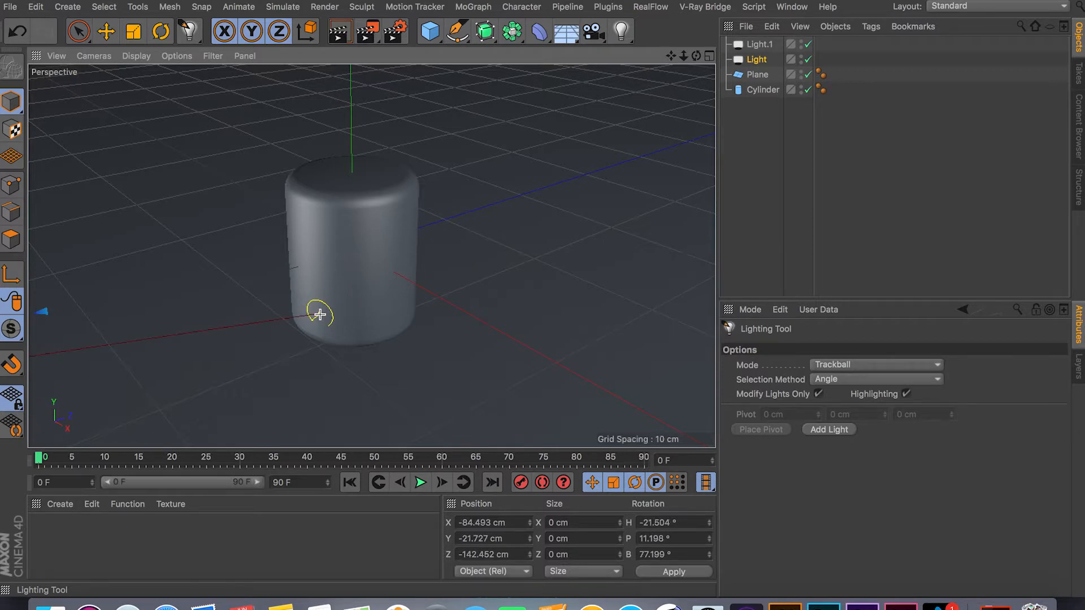
{"action": "left_click", "coordinate": [758, 50]}
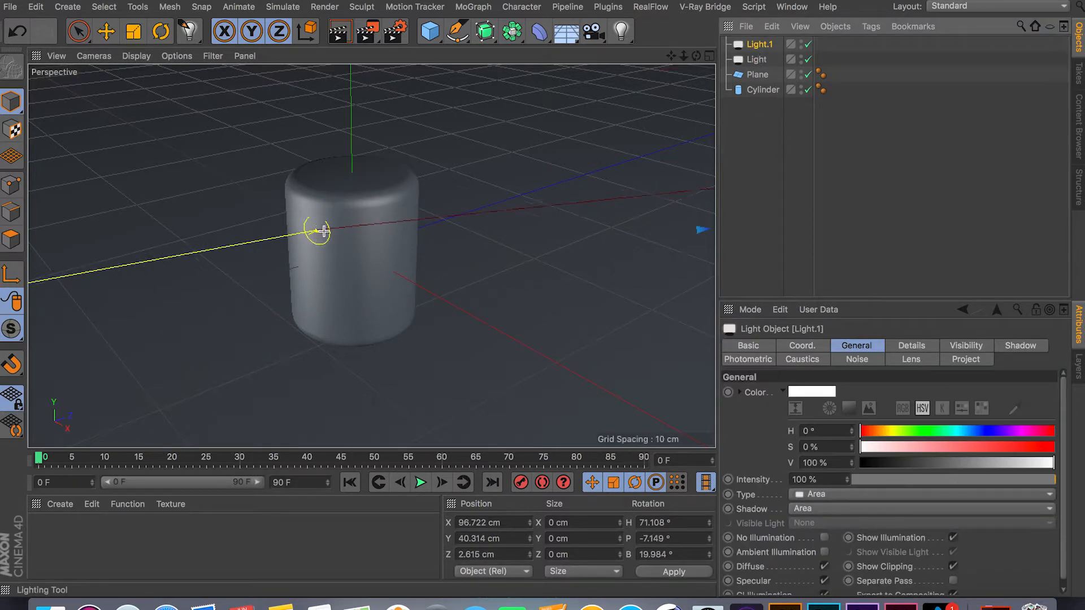
{"action": "left_click", "coordinate": [757, 60]}
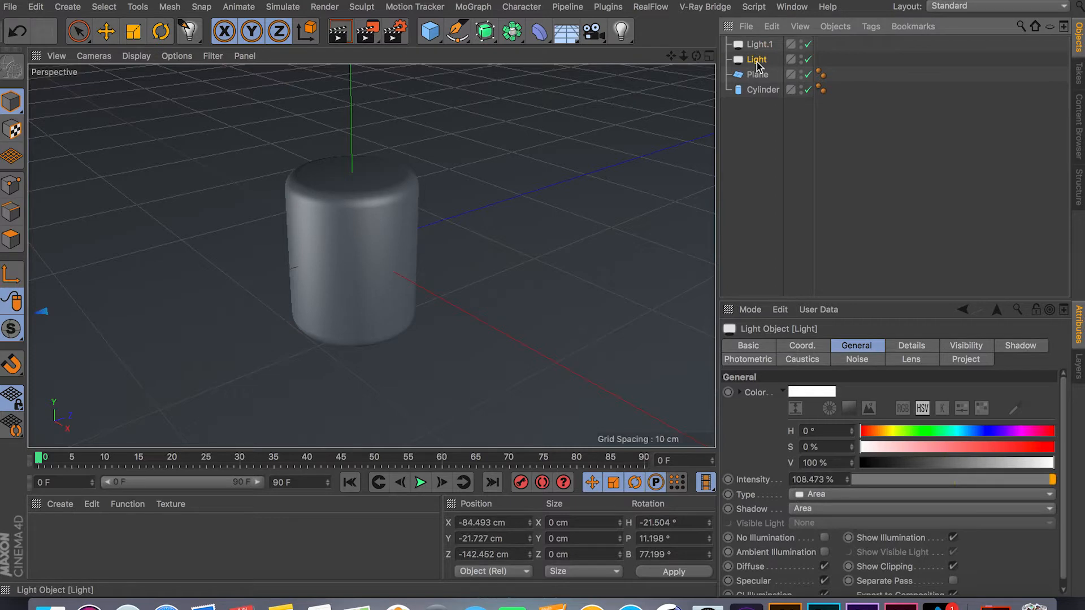
{"action": "left_click", "coordinate": [79, 32]}
- Check the relit cylinder up close with a viewport render preview
{"action": "scroll", "coordinate": [198, 156], "scroll_direction": "down", "scroll_amount": 3}
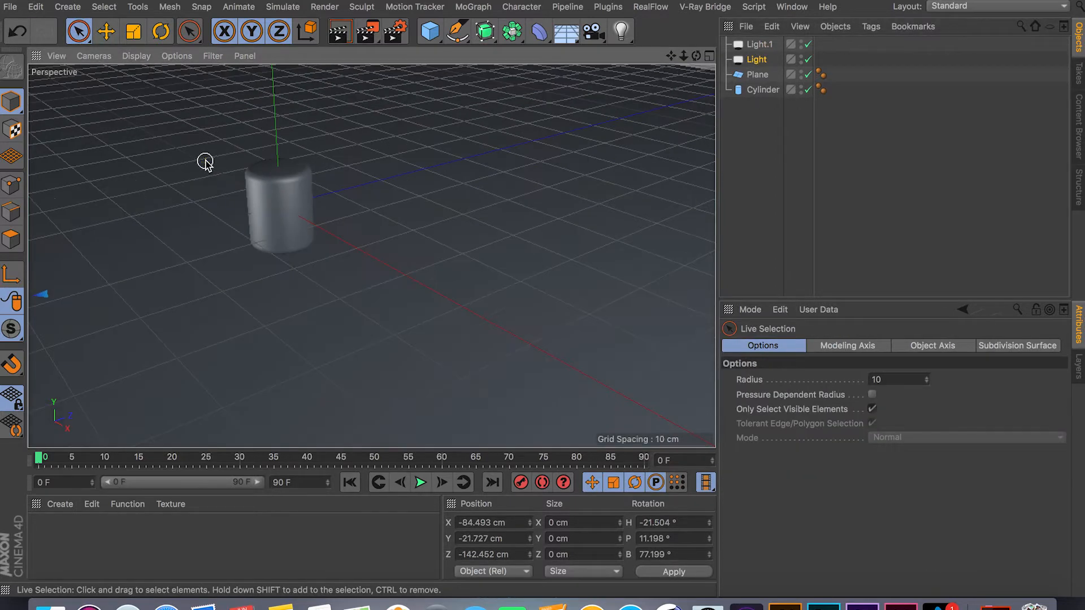
{"action": "scroll", "coordinate": [198, 135], "scroll_direction": "down", "scroll_amount": 5}
{"action": "scroll", "coordinate": [197, 125], "scroll_direction": "down", "scroll_amount": 5}
{"action": "middle_click_drag", "start_coordinate": [185, 118], "coordinate": [284, 187], "text": "alt"}
{"action": "left_click_drag", "start_coordinate": [283, 188], "coordinate": [474, 162], "text": "alt"}
{"action": "scroll", "coordinate": [295, 196], "scroll_direction": "down", "scroll_amount": 3}
{"action": "scroll", "coordinate": [291, 199], "scroll_direction": "up", "scroll_amount": 6}
{"action": "scroll", "coordinate": [473, 162], "scroll_direction": "up", "scroll_amount": 8}
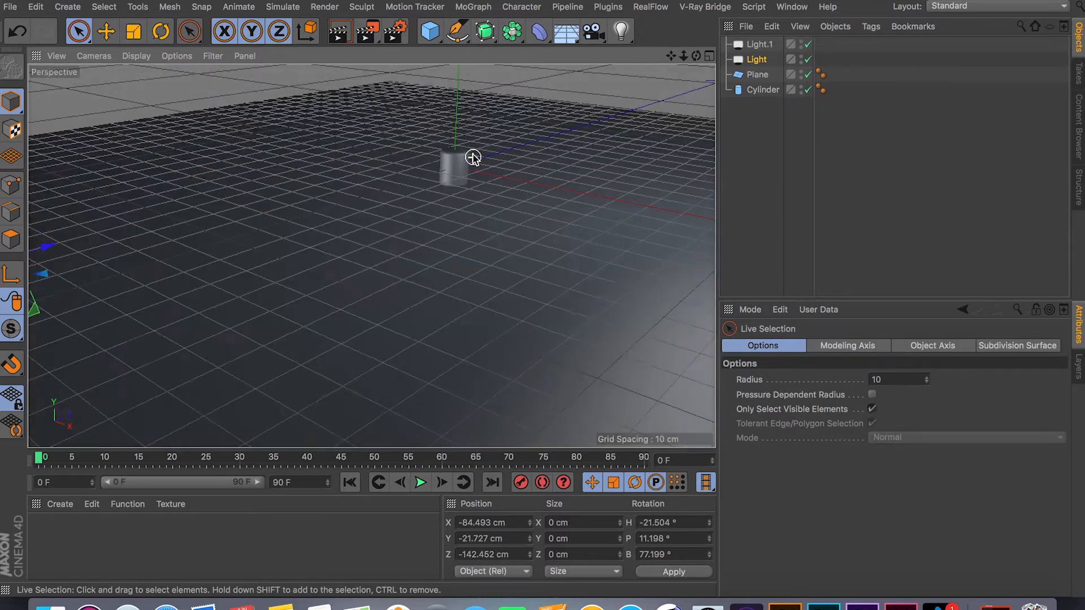
{"action": "scroll", "coordinate": [454, 165], "scroll_direction": "up", "scroll_amount": 4}
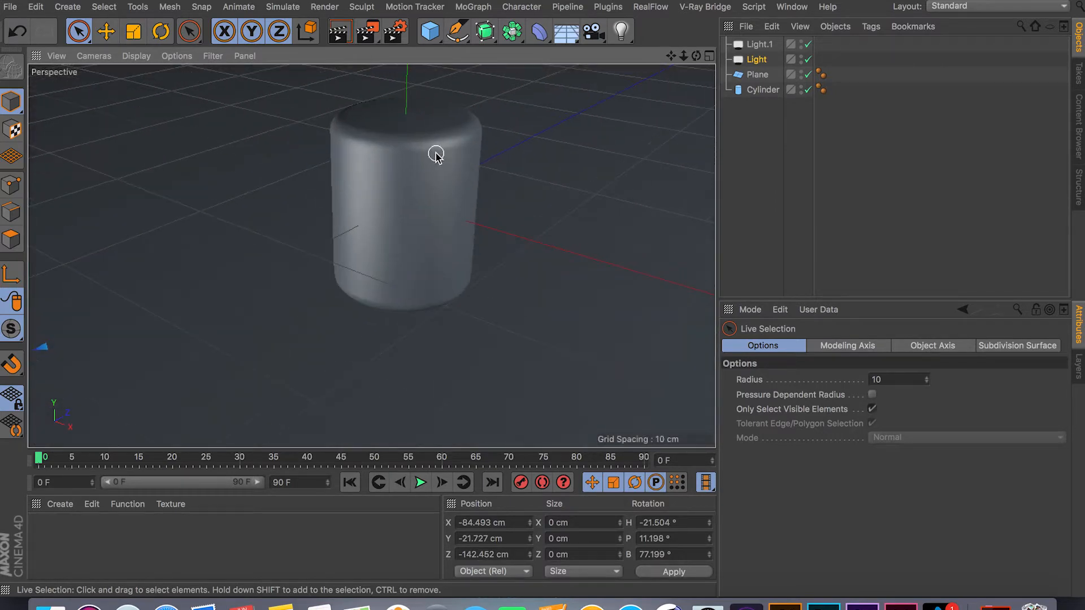
{"action": "key", "text": "ctrl+r"}
{"action": "left_click", "coordinate": [475, 176]}
- Select the original area light in the viewport and examine its position and tilt relative to the floor plane
{"action": "scroll", "coordinate": [476, 179], "scroll_direction": "down", "scroll_amount": 6}
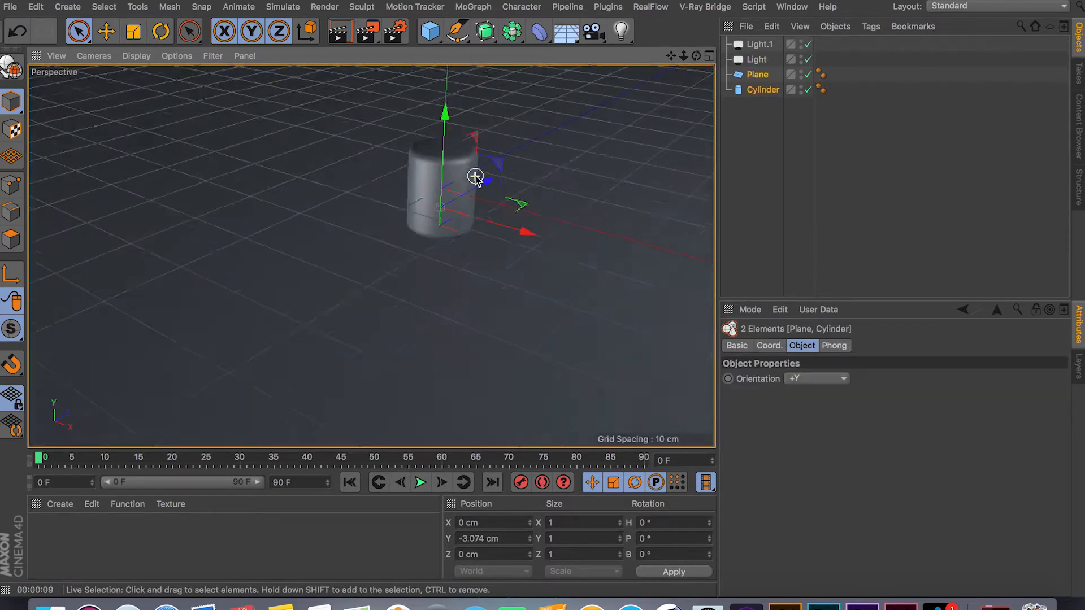
{"action": "scroll", "coordinate": [398, 220], "scroll_direction": "up", "scroll_amount": 3}
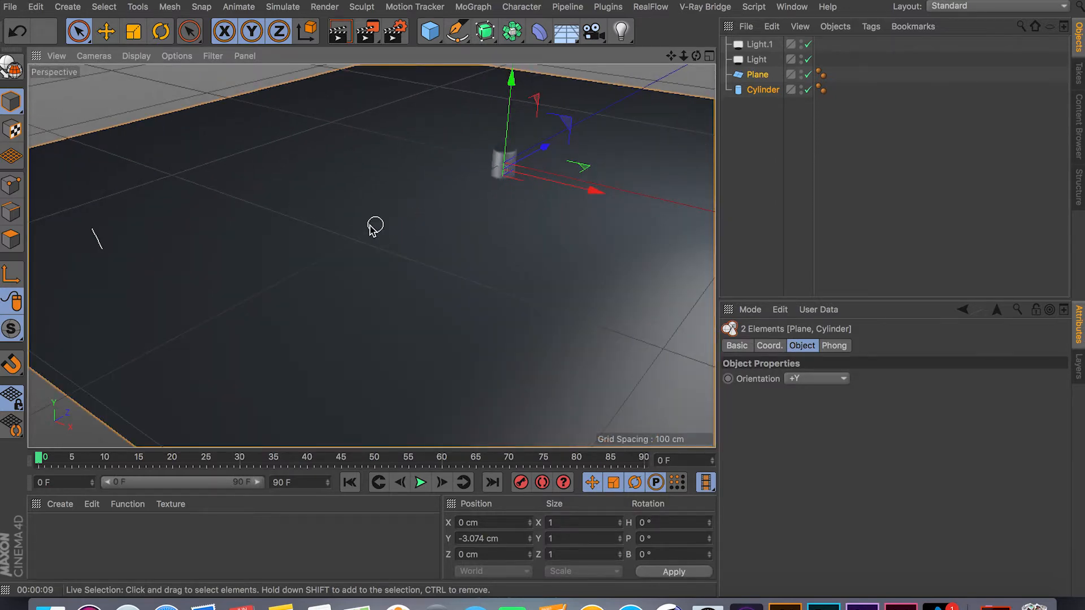
{"action": "left_click_drag", "start_coordinate": [375, 225], "coordinate": [431, 221], "text": "alt"}
{"action": "middle_click_drag", "start_coordinate": [334, 271], "coordinate": [446, 219], "text": "alt"}
{"action": "left_click_drag", "start_coordinate": [382, 240], "coordinate": [436, 168], "text": "alt"}
{"action": "left_click", "coordinate": [236, 307]}
{"action": "left_click_drag", "start_coordinate": [370, 213], "coordinate": [247, 296], "text": "alt"}
{"action": "middle_click_drag", "start_coordinate": [391, 243], "coordinate": [352, 252], "text": "alt"}
{"action": "left_click_drag", "start_coordinate": [352, 256], "coordinate": [291, 175], "text": "alt"}
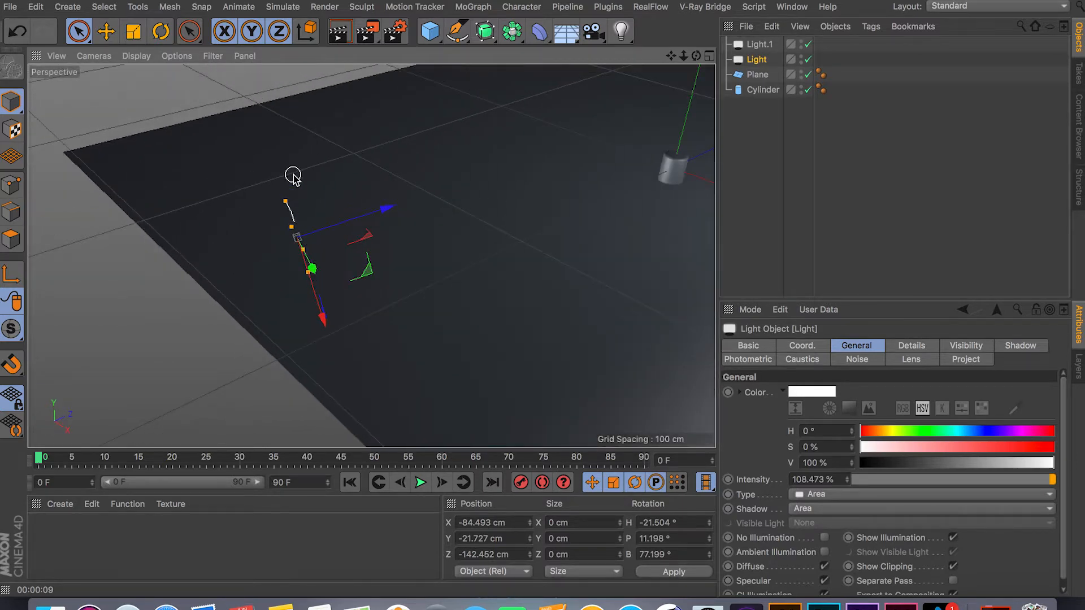
{"action": "left_click", "coordinate": [94, 55]}
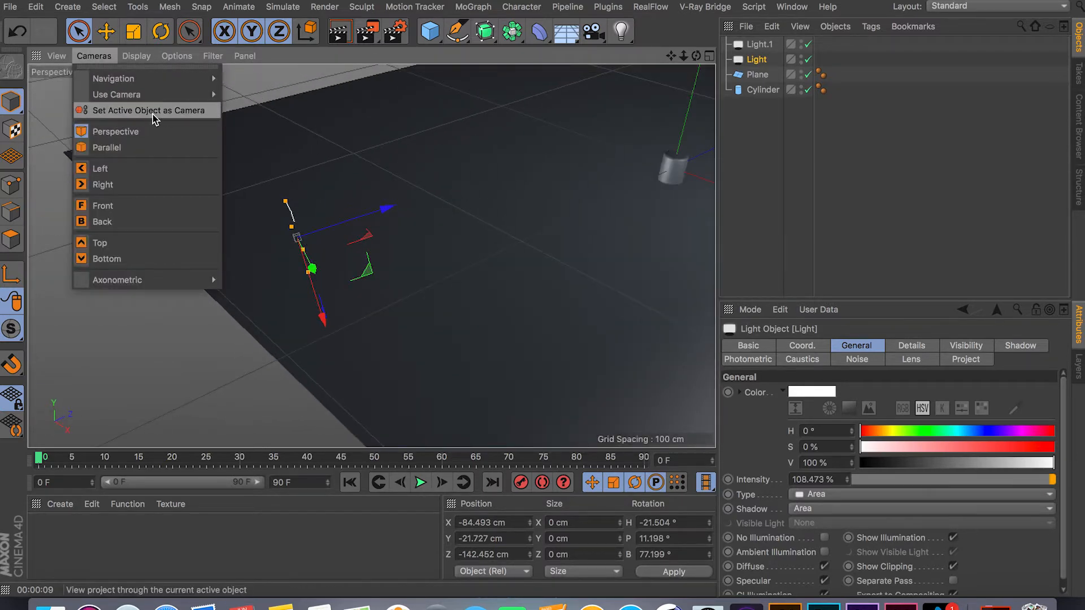
{"action": "left_click", "coordinate": [176, 55]}
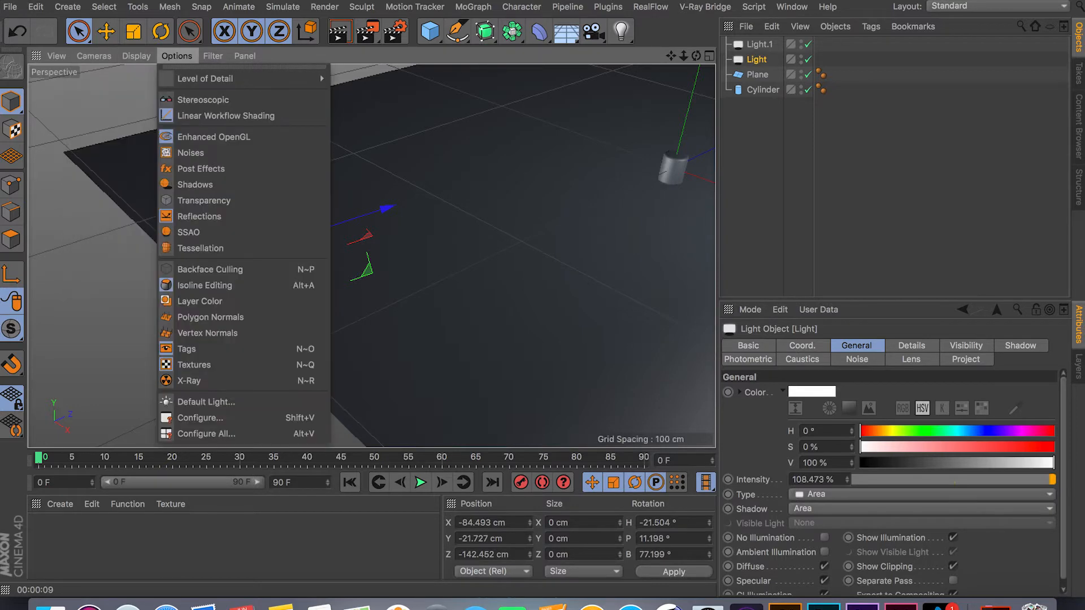
- Move the original area light up above the floor plane and closer to the cylinder, to about X -39, Y 3, Z -27 cm
{"action": "left_click", "coordinate": [469, 178]}
{"action": "middle_click_drag", "start_coordinate": [488, 182], "coordinate": [431, 181], "text": "alt"}
{"action": "left_click_drag", "start_coordinate": [427, 181], "coordinate": [499, 146], "text": "alt"}
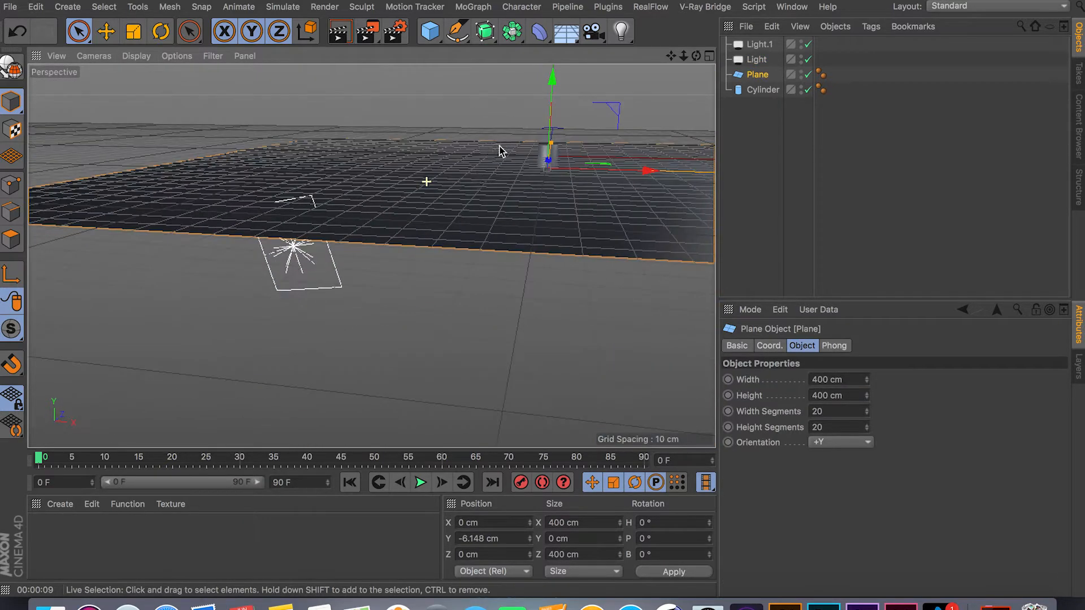
{"action": "left_click", "coordinate": [314, 260]}
{"action": "left_click_drag", "start_coordinate": [353, 217], "coordinate": [274, 216]}
- Tilt the light down toward the cylinder to about H -58°, P -18°, B 85°, and move it to about X -56, Y 9, Z -38 cm
{"action": "key", "text": "r"}
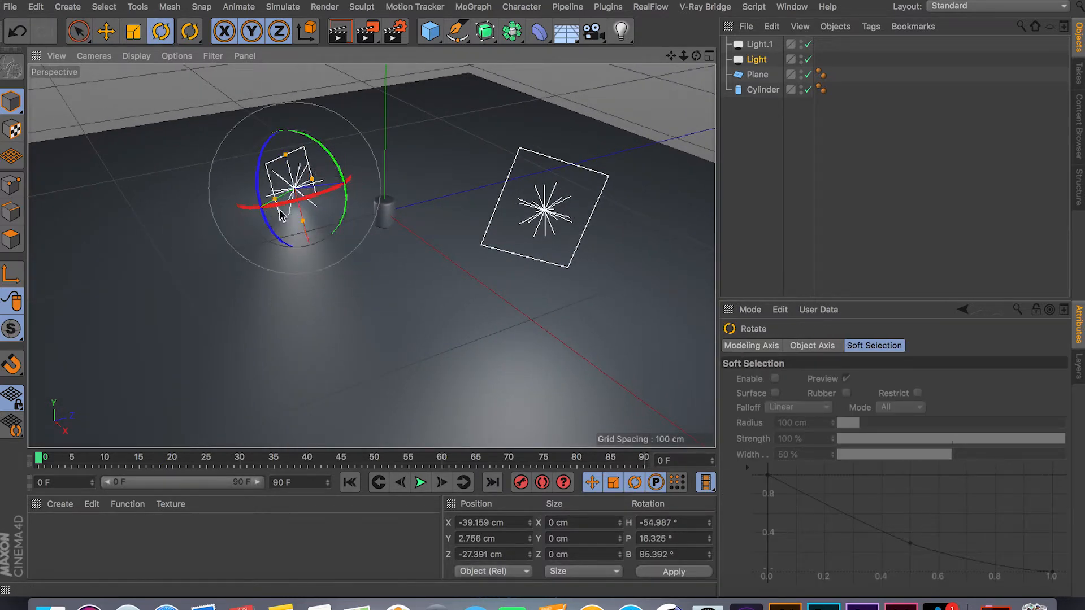
{"action": "left_click_drag", "start_coordinate": [333, 162], "coordinate": [330, 133]}
{"action": "key", "text": "e"}
{"action": "left_click_drag", "start_coordinate": [365, 232], "coordinate": [477, 180]}
- Examine the cylinder's shading and both area lights' placement around it, up close and from farther away
{"action": "scroll", "coordinate": [402, 196], "scroll_direction": "down", "scroll_amount": 5}
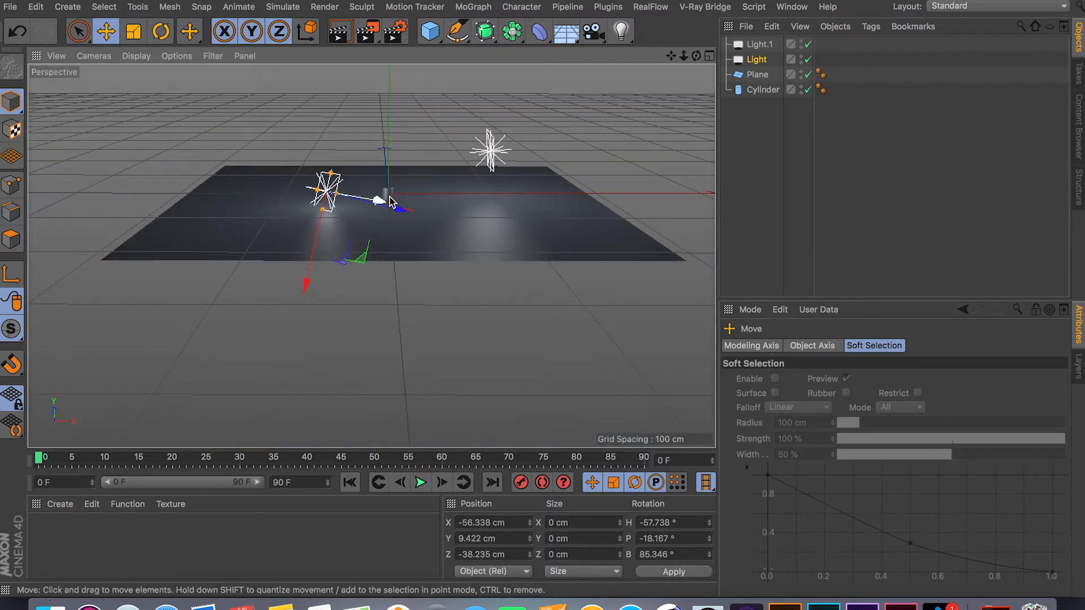
{"action": "scroll", "coordinate": [389, 198], "scroll_direction": "up", "scroll_amount": 10}
{"action": "scroll", "coordinate": [366, 194], "scroll_direction": "up", "scroll_amount": 3}
{"action": "left_click_drag", "start_coordinate": [484, 188], "coordinate": [417, 225], "text": "alt"}
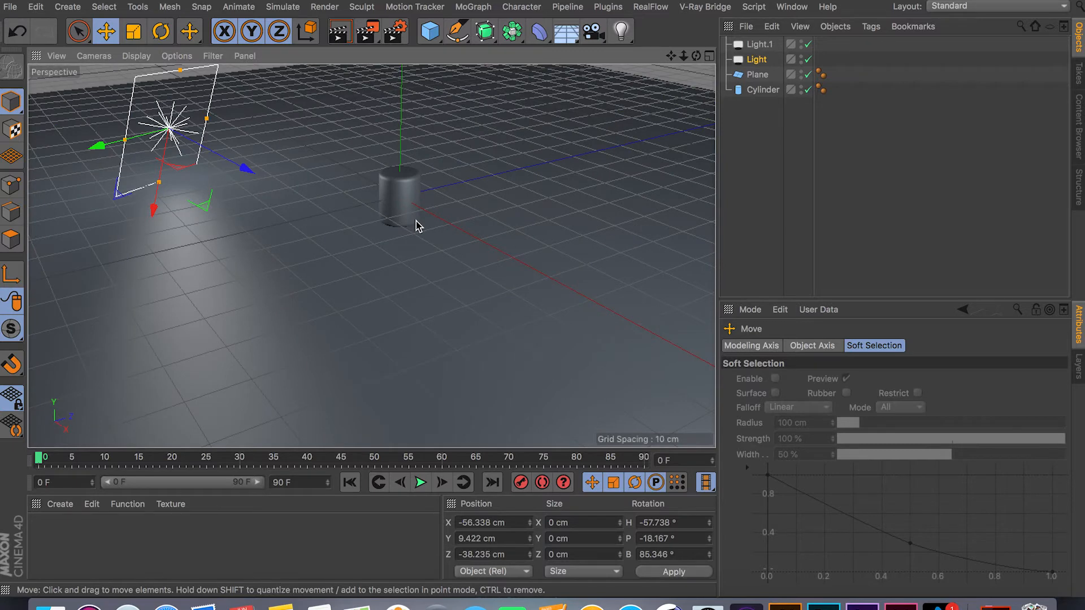
{"action": "scroll", "coordinate": [413, 219], "scroll_direction": "down", "scroll_amount": 5}
{"action": "scroll", "coordinate": [404, 207], "scroll_direction": "up", "scroll_amount": 8}
{"action": "scroll", "coordinate": [403, 207], "scroll_direction": "up", "scroll_amount": 5}
{"action": "mouse_move", "coordinate": [401, 201]}
{"action": "left_mouse_down", "text": "alt"}
{"action": "mouse_move", "coordinate": [584, 174]}
{"action": "mouse_move", "coordinate": [265, 188]}
{"action": "mouse_move", "coordinate": [346, 170]}
{"action": "mouse_move", "coordinate": [425, 202]}
{"action": "left_mouse_up", "text": "alt"}
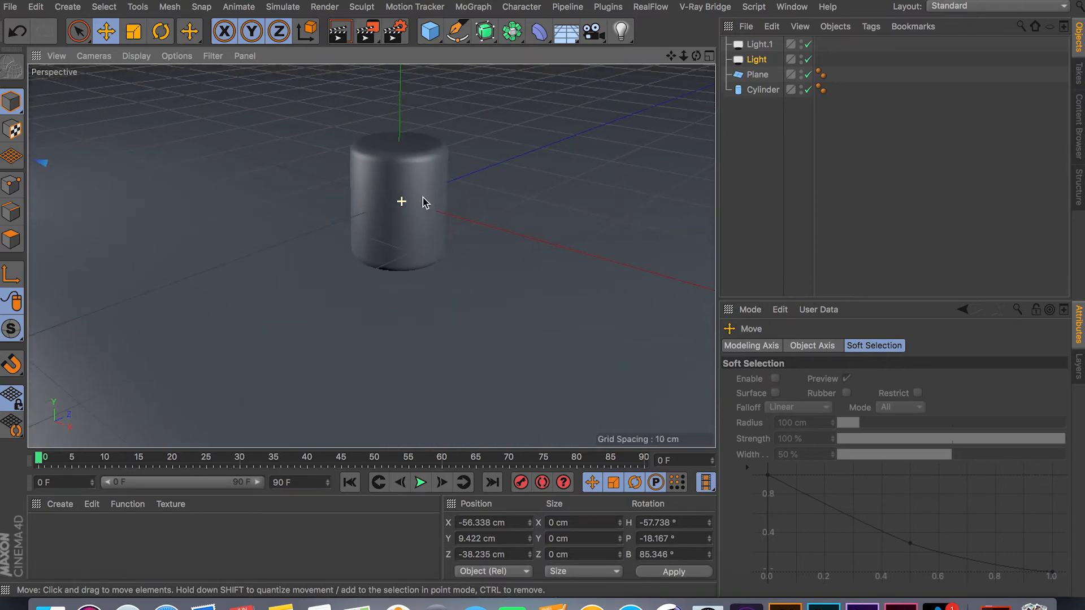
{"action": "scroll", "coordinate": [414, 195], "scroll_direction": "down", "scroll_amount": 6}
{"action": "scroll", "coordinate": [407, 189], "scroll_direction": "up", "scroll_amount": 4}
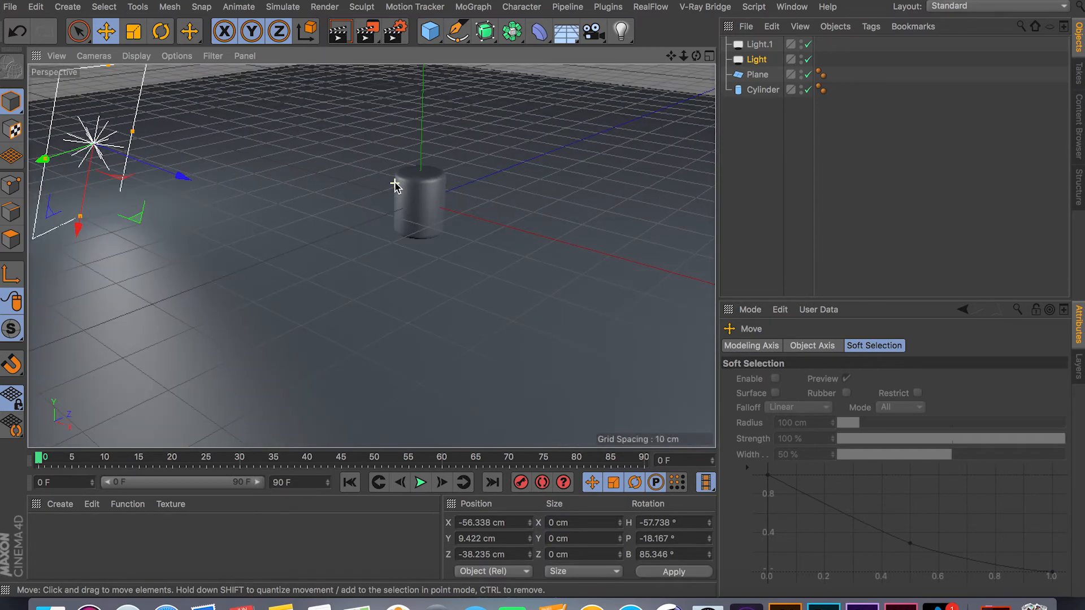
{"action": "scroll", "coordinate": [384, 208], "scroll_direction": "up", "scroll_amount": 4}
{"action": "scroll", "coordinate": [411, 195], "scroll_direction": "down", "scroll_amount": 6}
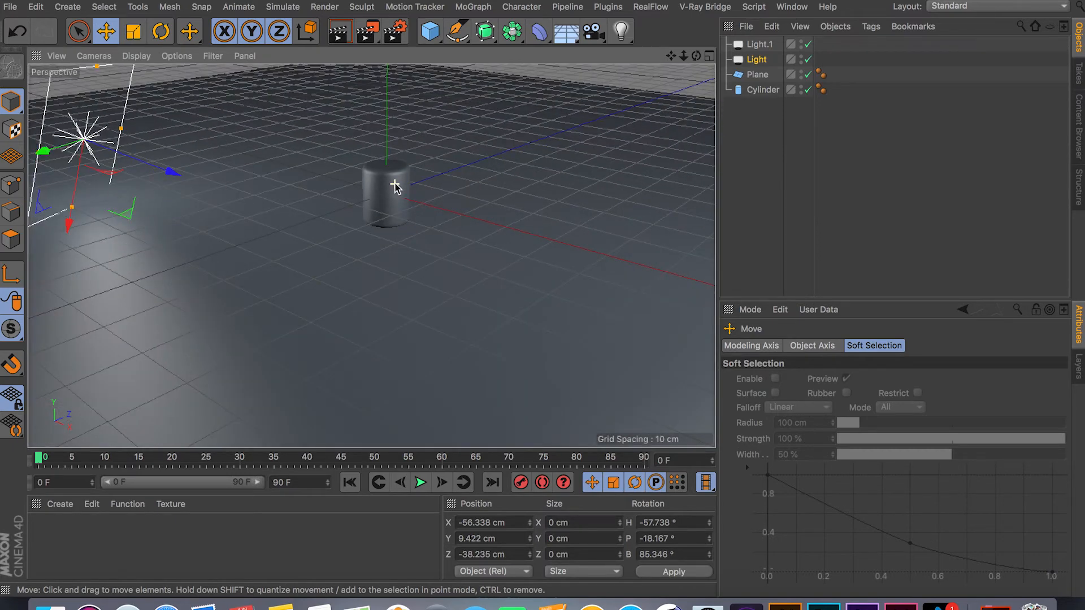
{"action": "scroll", "coordinate": [394, 187], "scroll_direction": "down", "scroll_amount": 3}
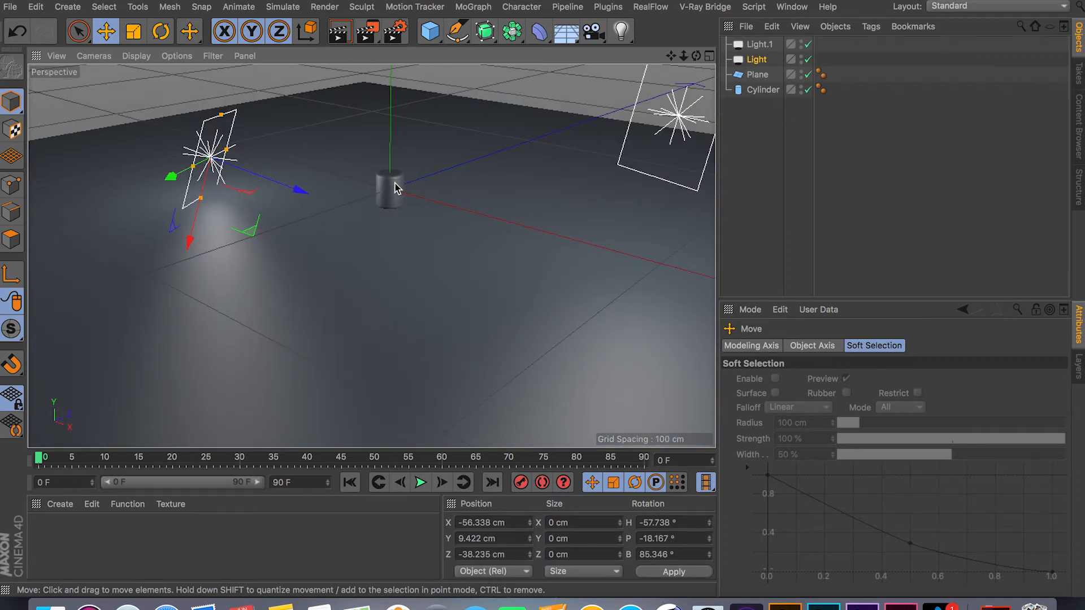